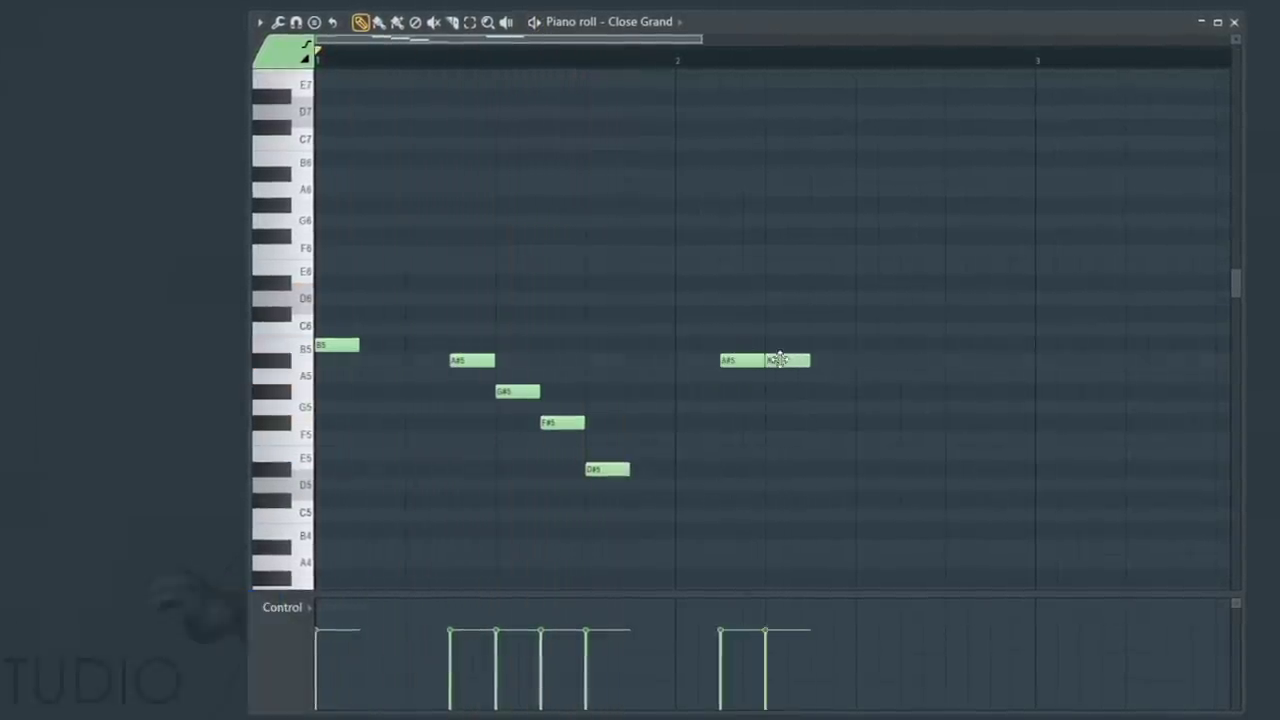
Step: Complete bar 2 of the Close Grand melody with alternating C#6 and A#5 notes
{"action": "left_click", "coordinate": [868, 314]}
{"action": "left_click", "coordinate": [958, 314]}
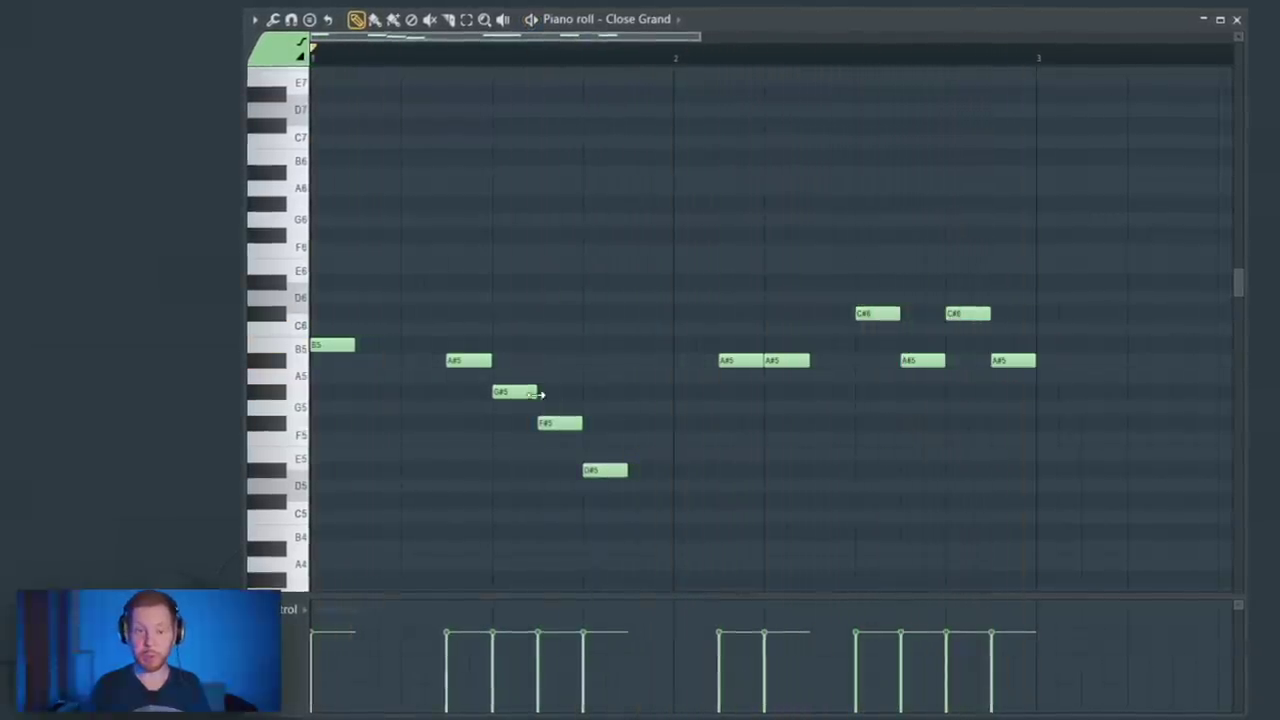
Step: Harmonise bar 1 with low B4, A#4 and G#4 notes, plus A#6, G#6, F#6 and D#6 notes an octave above the melody
{"action": "scroll", "coordinate": [538, 394], "scroll_direction": "down", "scroll_amount": 5}
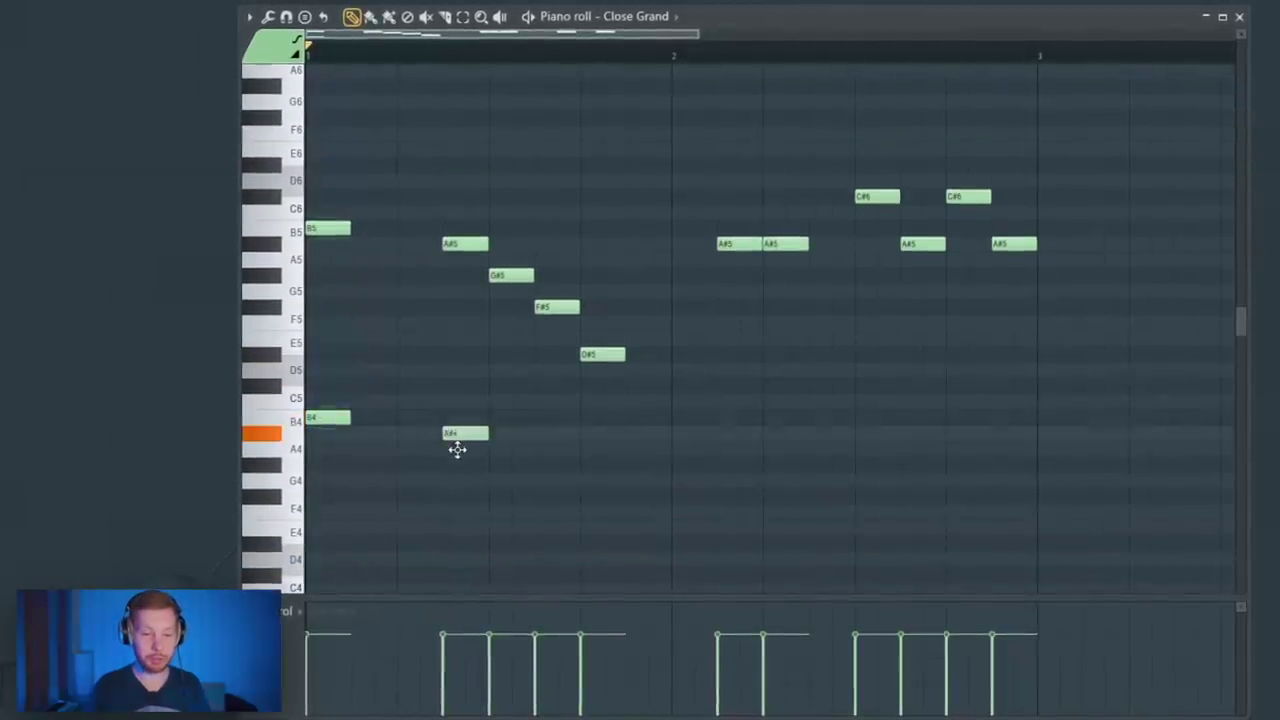
{"action": "left_click_drag", "start_coordinate": [576, 438], "coordinate": [600, 438]}
{"action": "left_click_drag", "start_coordinate": [625, 434], "coordinate": [666, 443]}
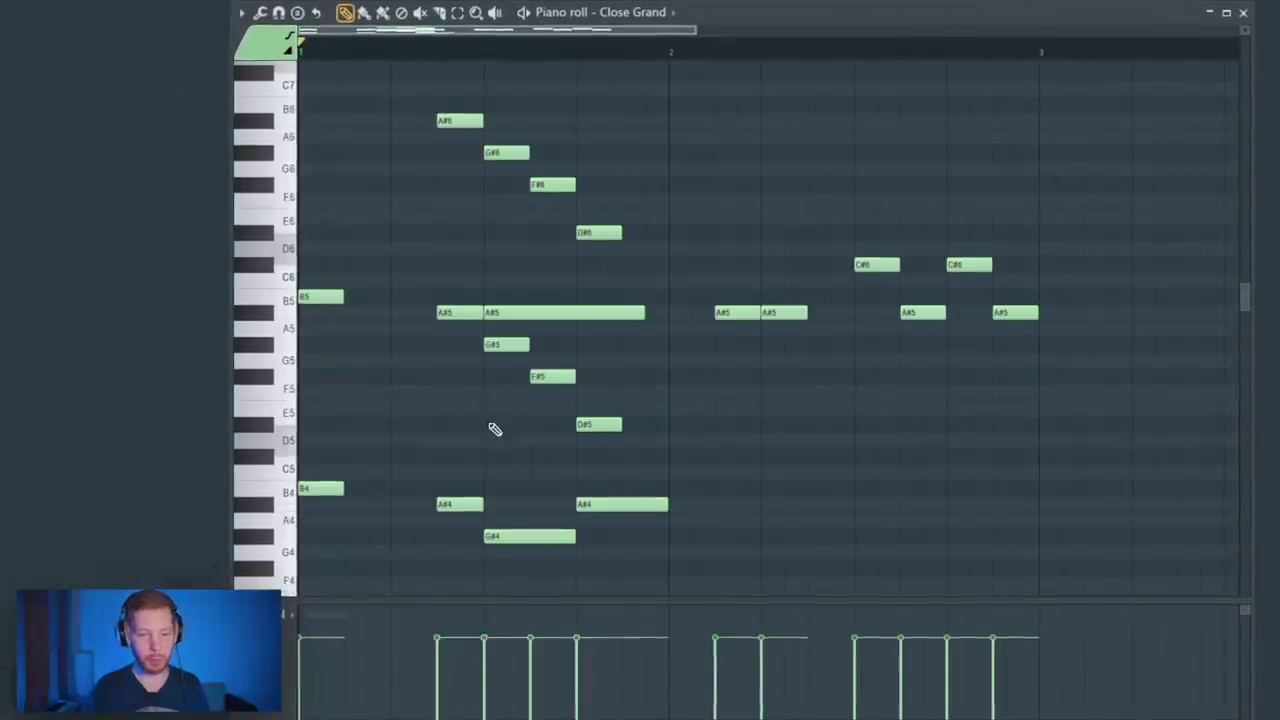
{"action": "key", "text": "space"}
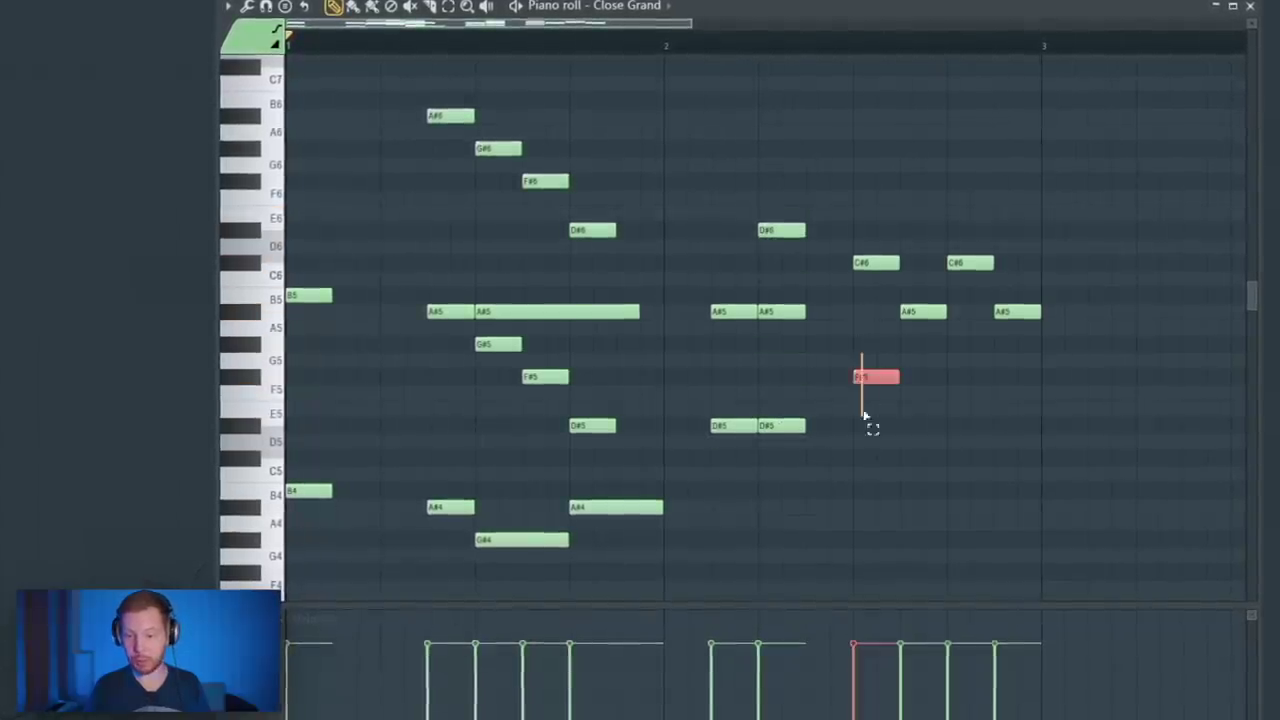
Step: Add F#5 and D#5 harmony notes below and F#6 and D#6 above the bar 2 melody, and preview the result
{"action": "left_click_drag", "start_coordinate": [927, 425], "coordinate": [926, 428]}
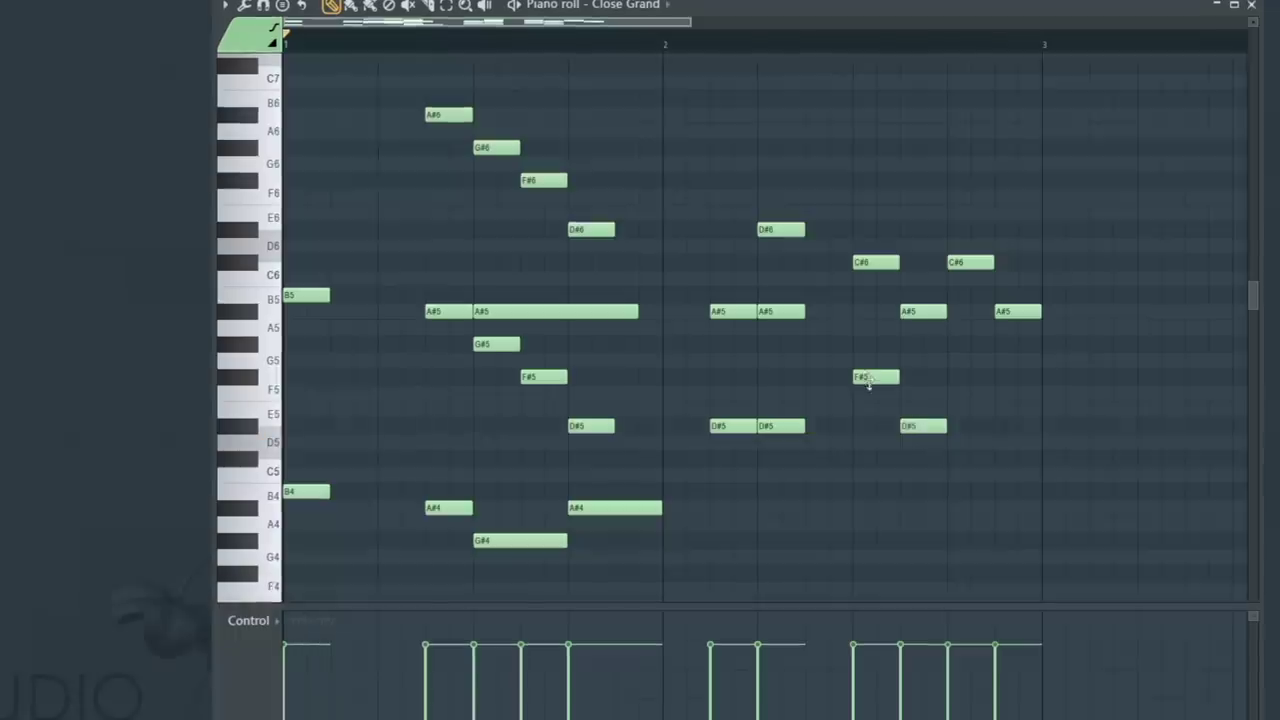
{"action": "left_click", "coordinate": [1018, 229]}
{"action": "key", "text": "space"}
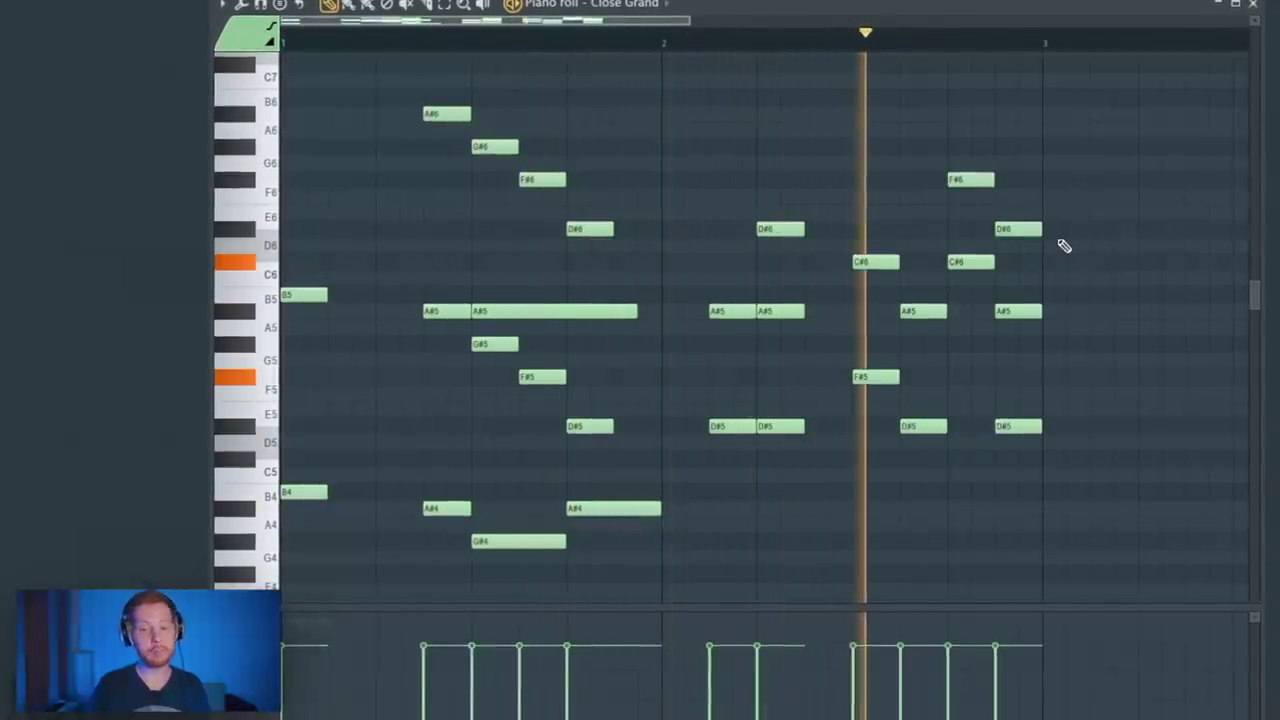
{"action": "key", "text": "space"}
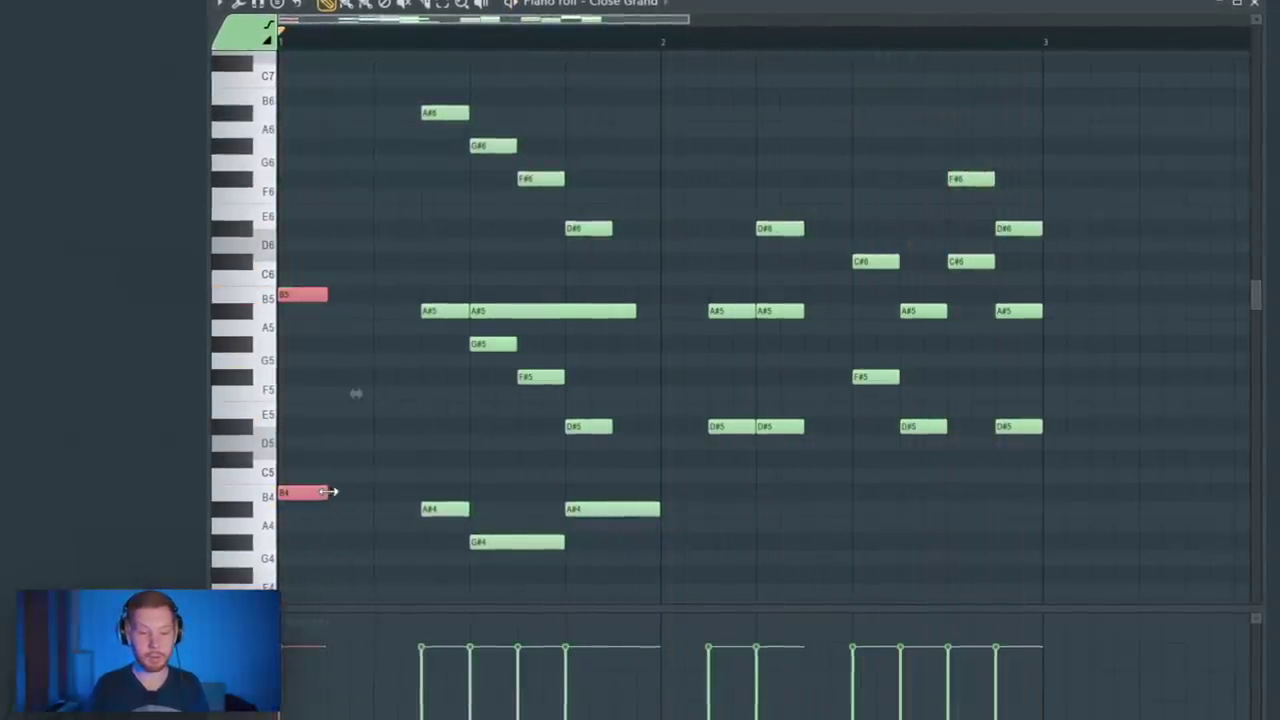
Step: Lengthen the short notes in both bars to fill the gaps before the following notes, and play the melody back
{"action": "left_click_drag", "start_coordinate": [634, 322], "coordinate": [682, 323]}
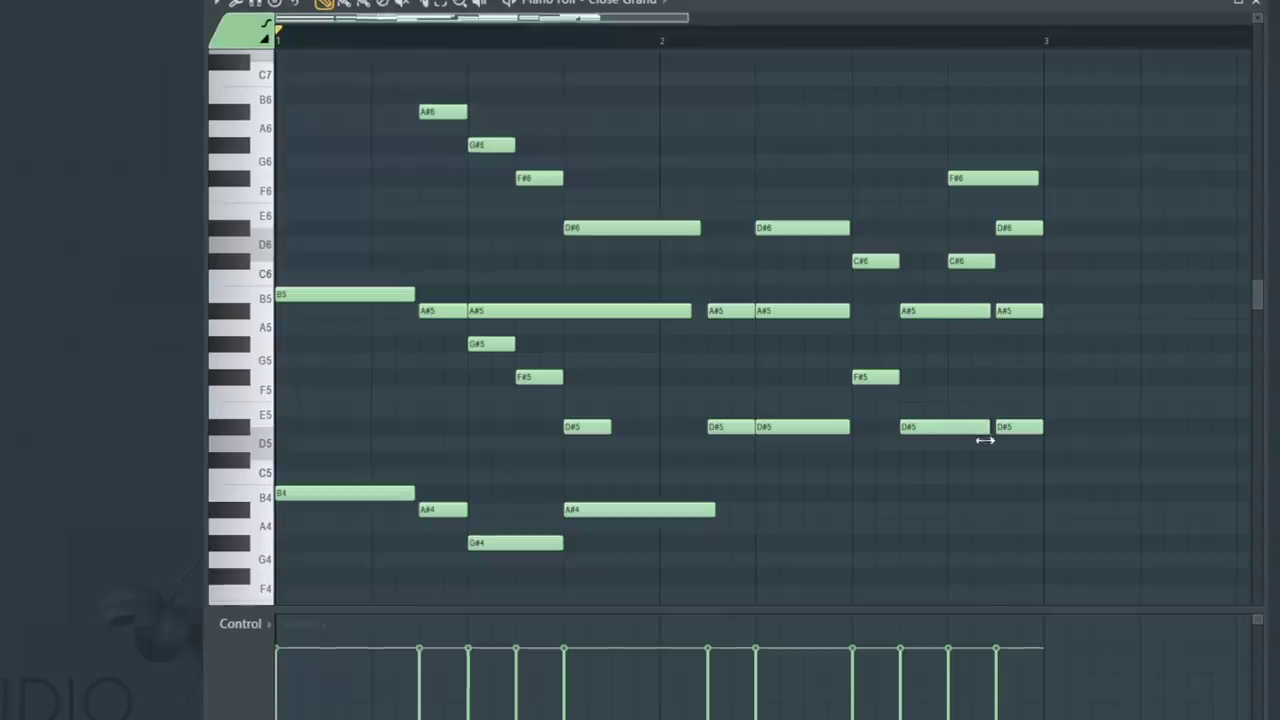
{"action": "key", "text": "space"}
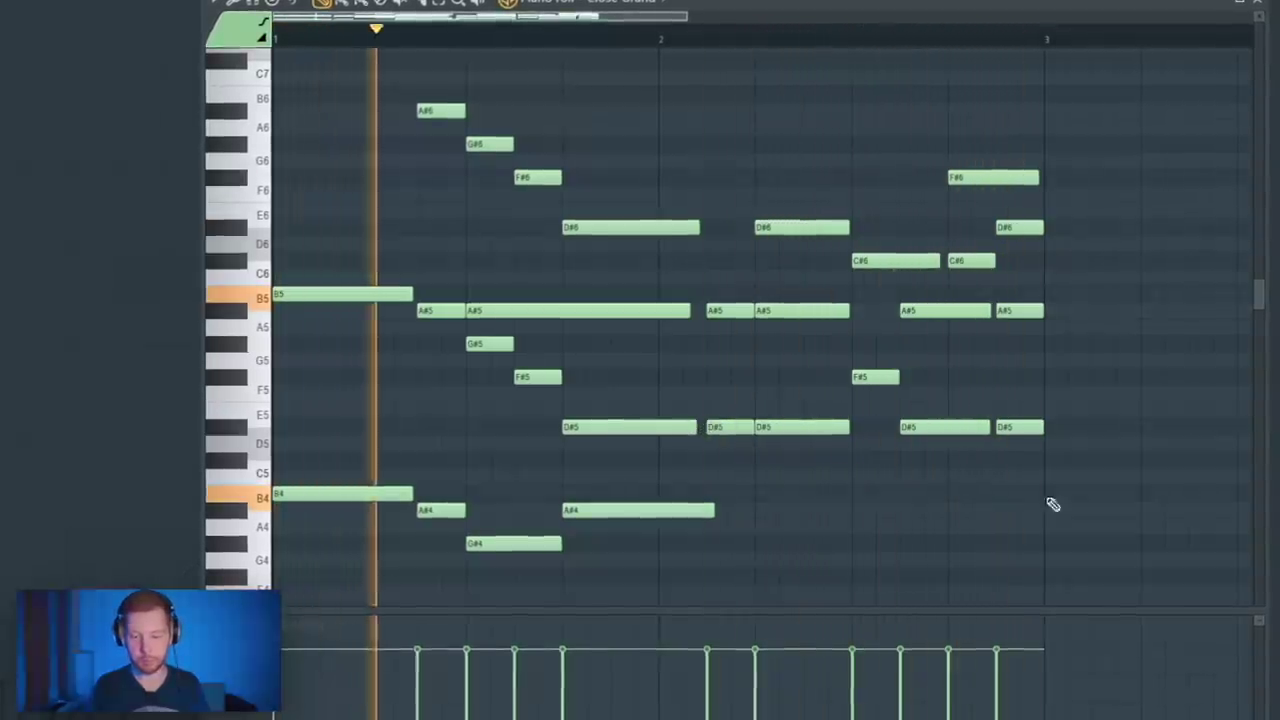
{"action": "key", "text": "space"}
Step: Strum the melody with the Strumizer, with Start and Preserve end enabled, preview it and apply it
{"action": "key", "text": "alt+s"}
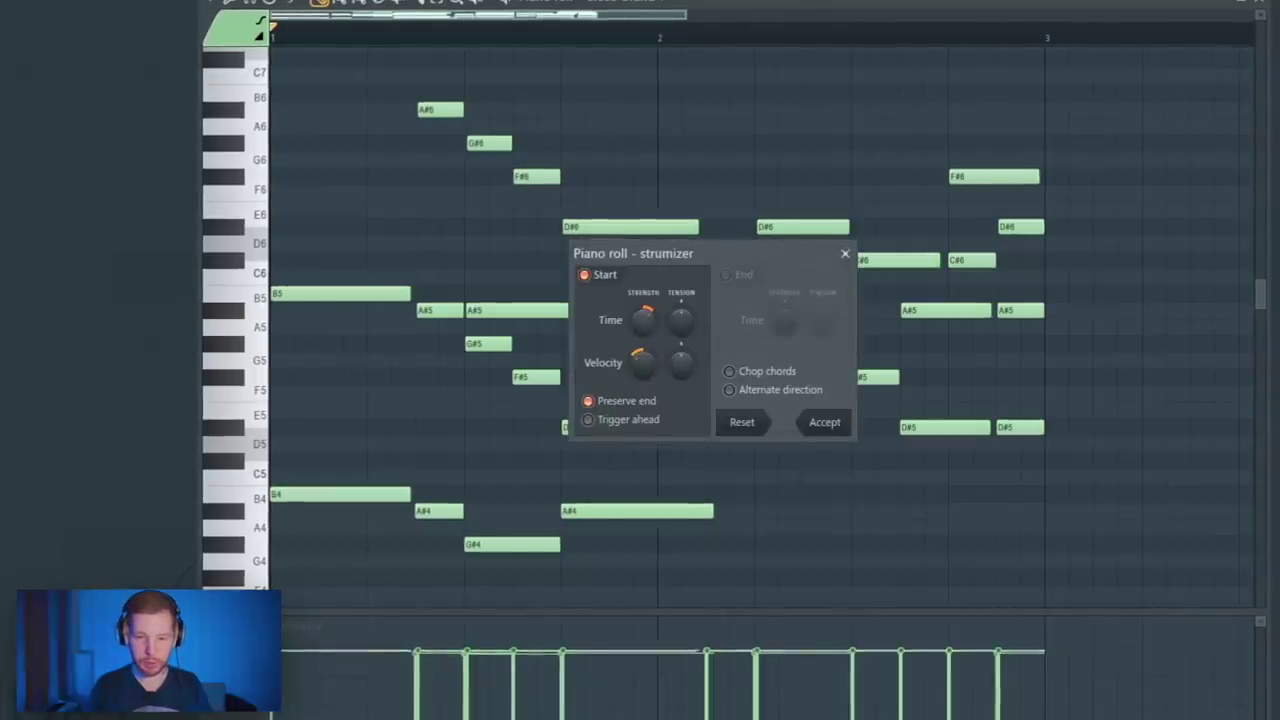
{"action": "key", "text": "space"}
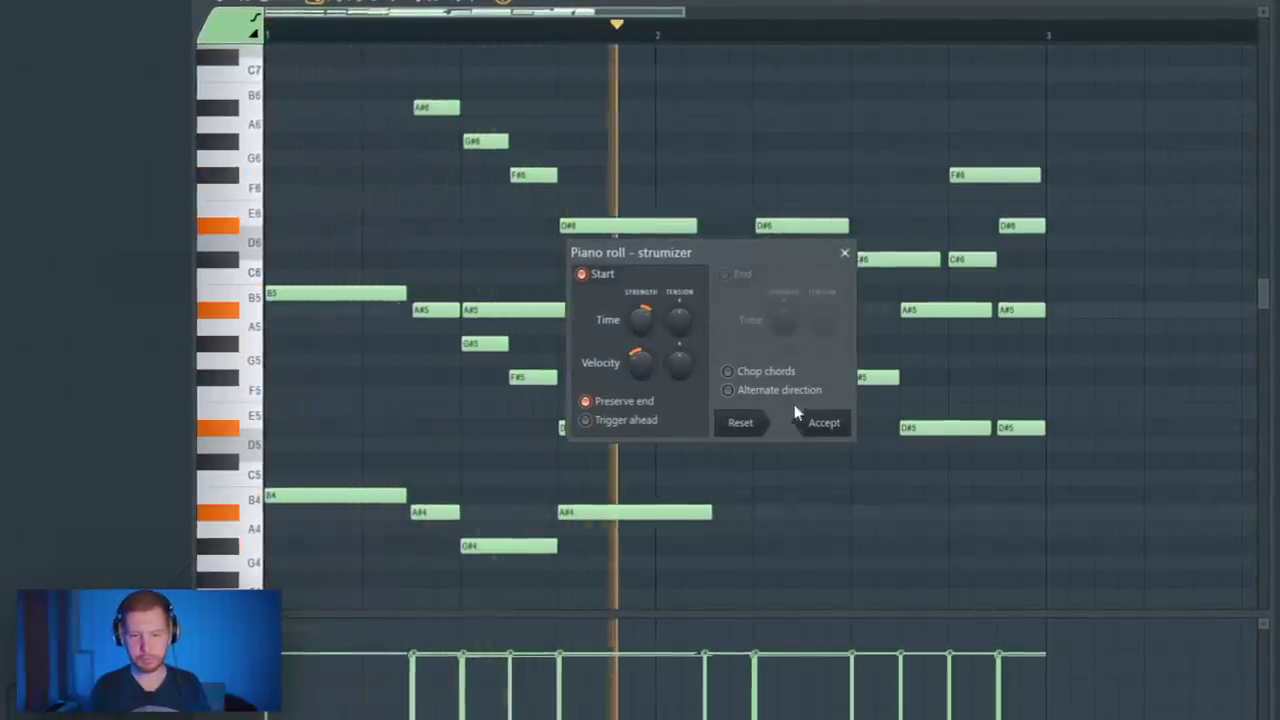
{"action": "left_click", "coordinate": [824, 422]}
Step: Randomize the note levels slightly and repeat the two-bar melody until it fills eight bars
{"action": "key", "text": "alt+r"}
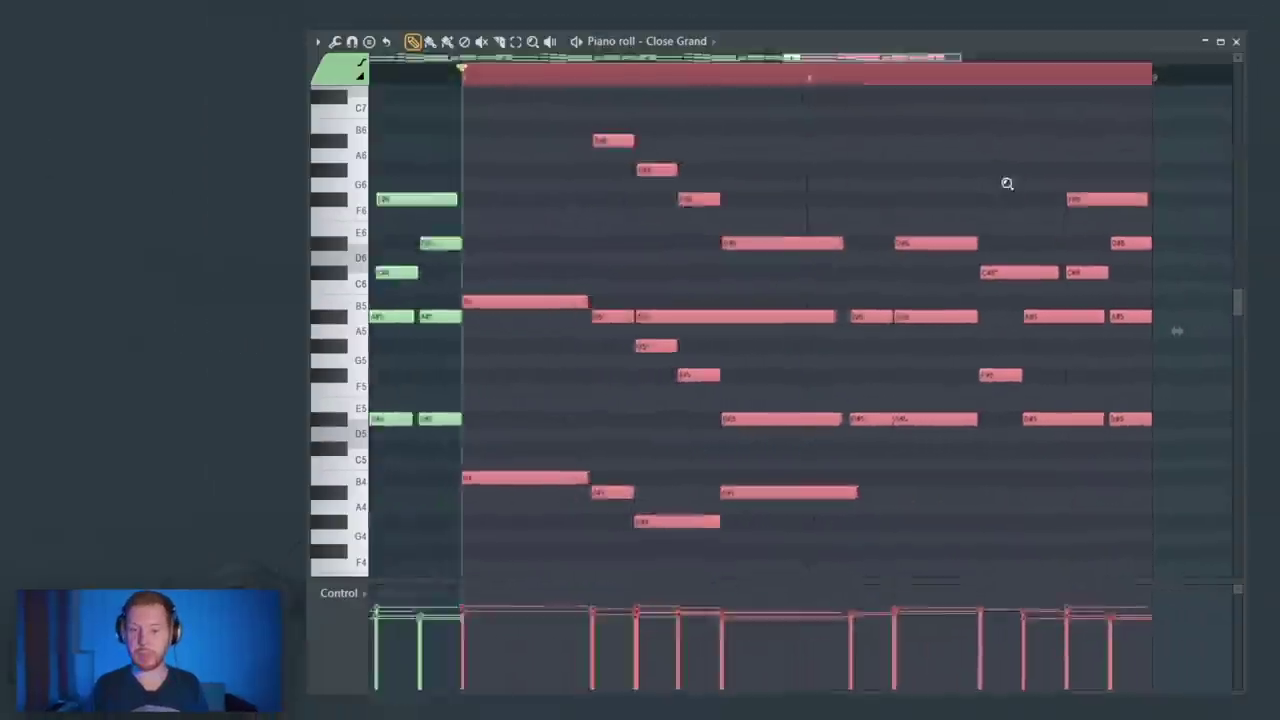
{"action": "scroll", "coordinate": [1125, 165], "scroll_direction": "down", "scroll_amount": 4}
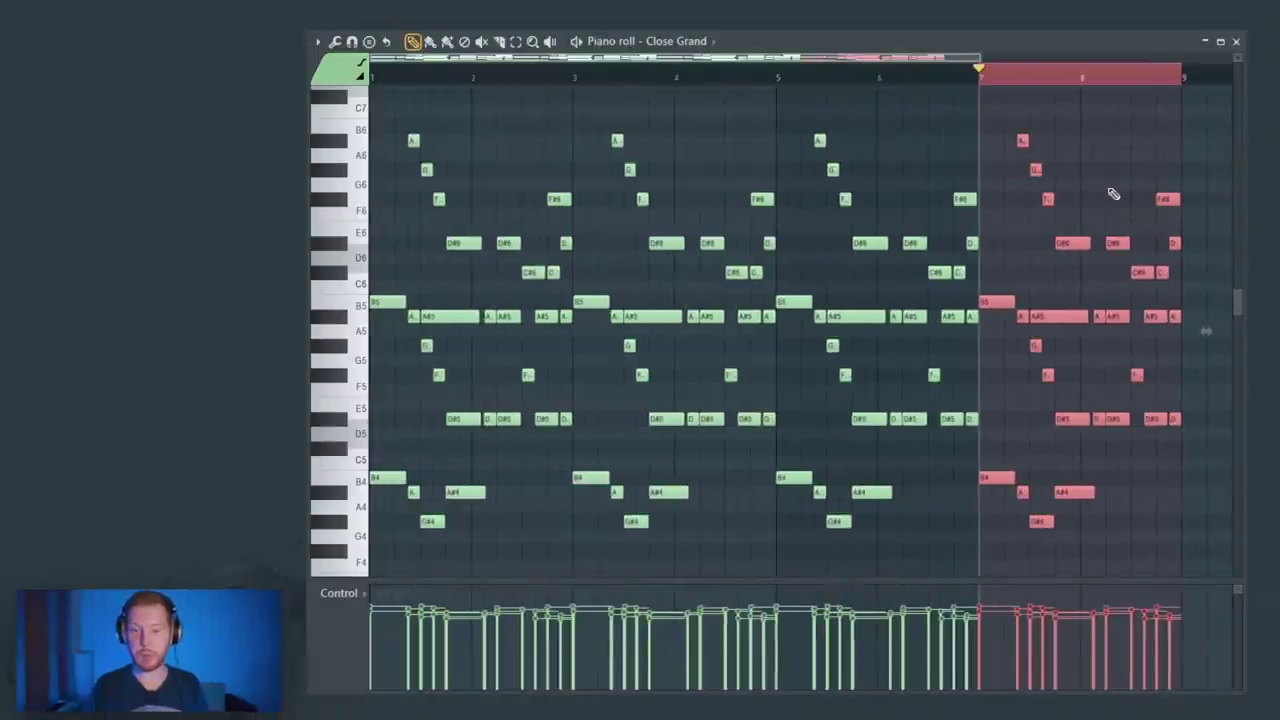
{"action": "left_click", "coordinate": [1237, 43]}
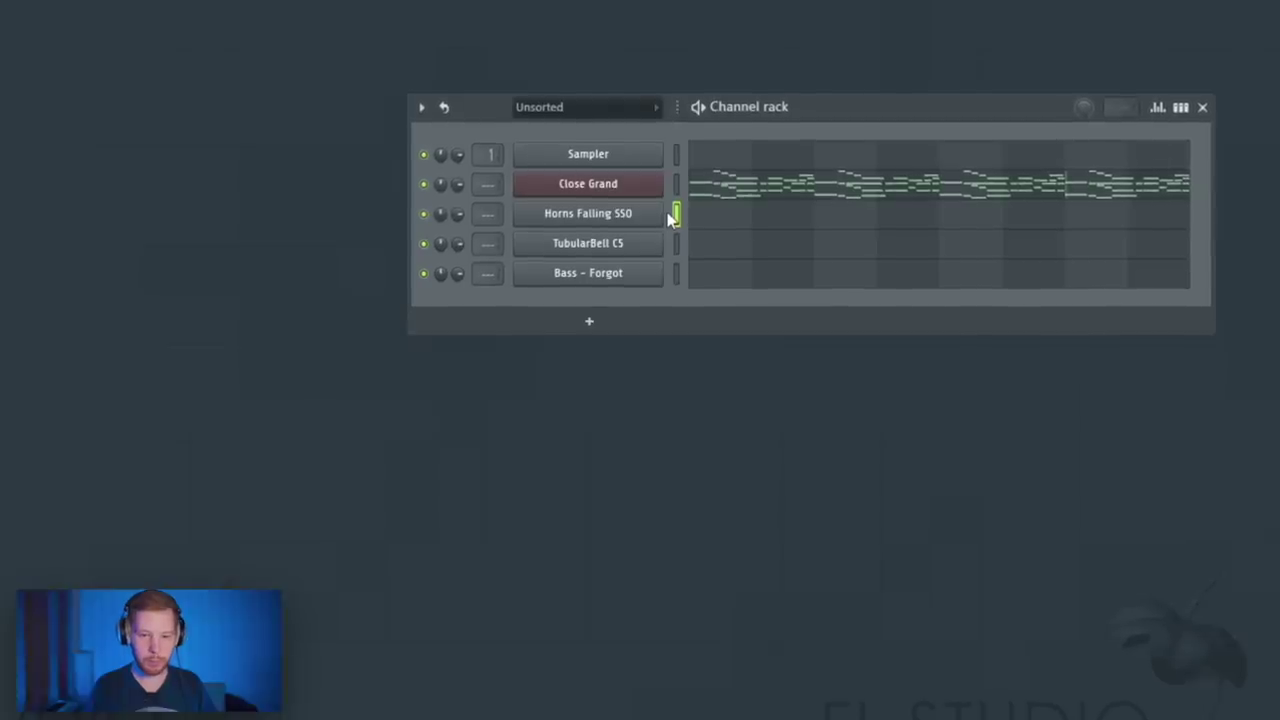
Step: Boost the Horns Falling SSO sample with its precomputed effects and set its time-stretching mode to Stretch
{"action": "left_click", "coordinate": [634, 219]}
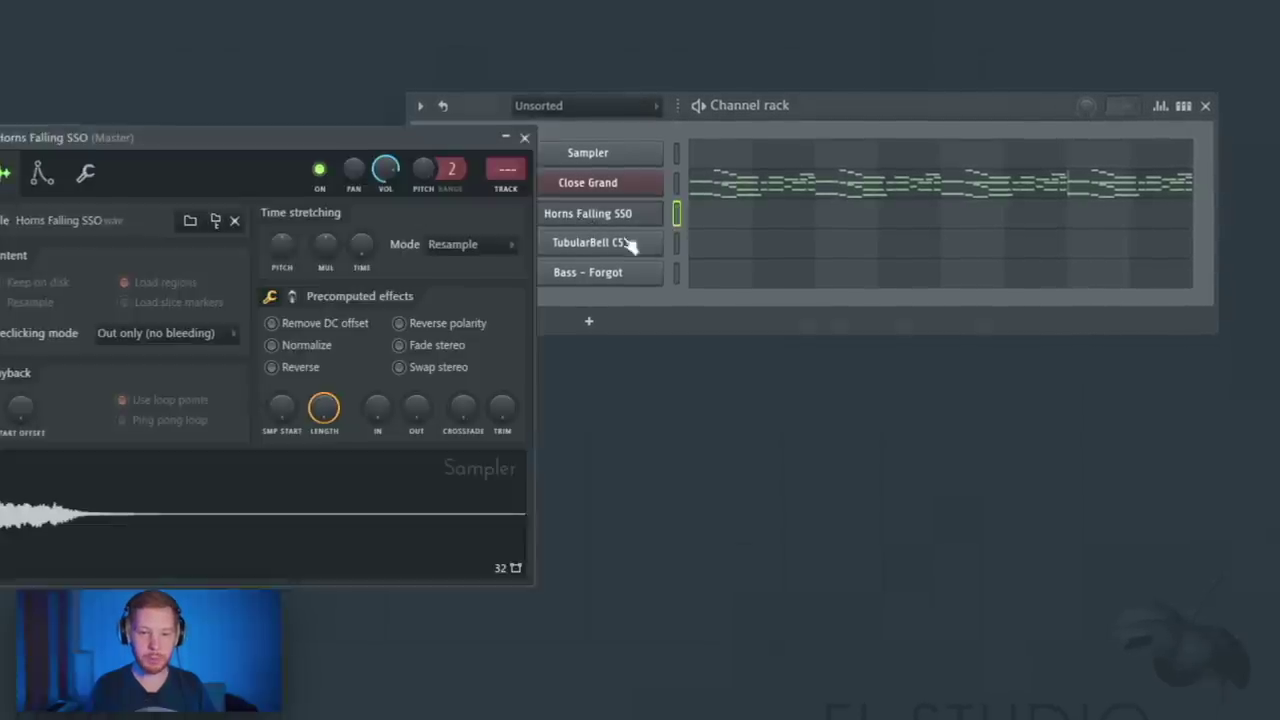
{"action": "left_click_drag", "start_coordinate": [371, 140], "coordinate": [965, 216]}
{"action": "left_click", "coordinate": [887, 375]}
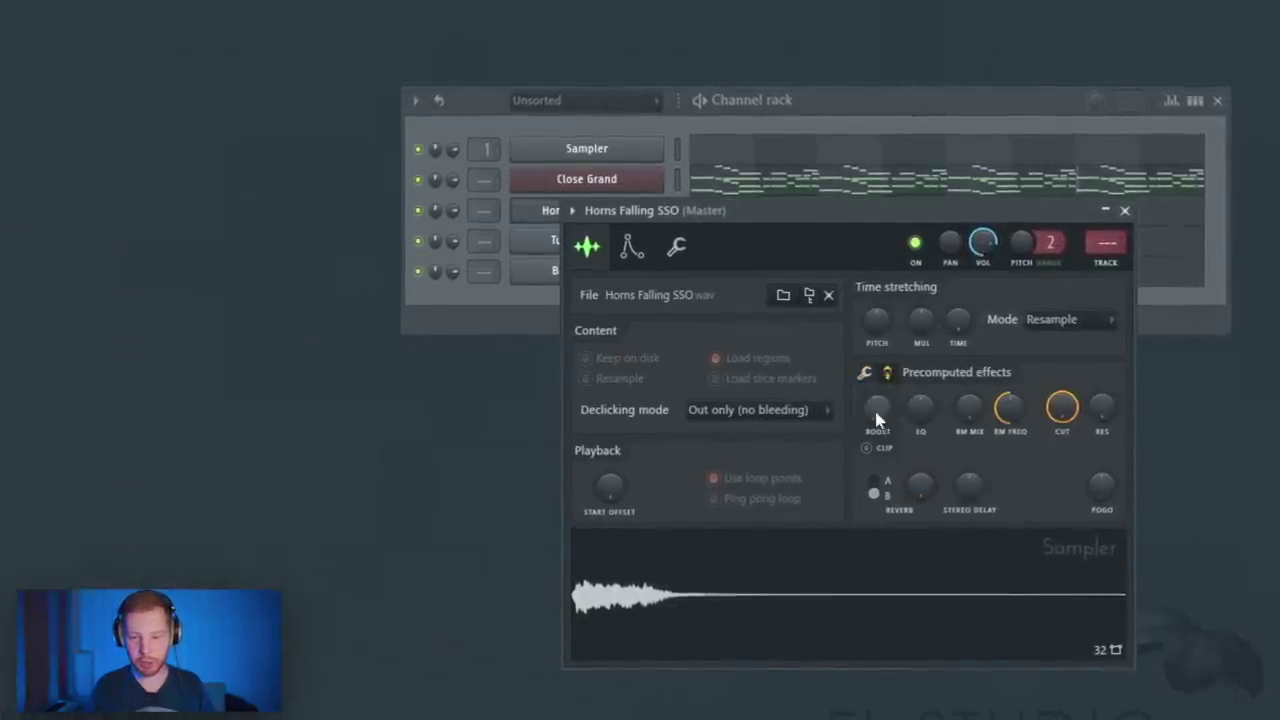
{"action": "left_click_drag", "start_coordinate": [877, 408], "coordinate": [877, 395]}
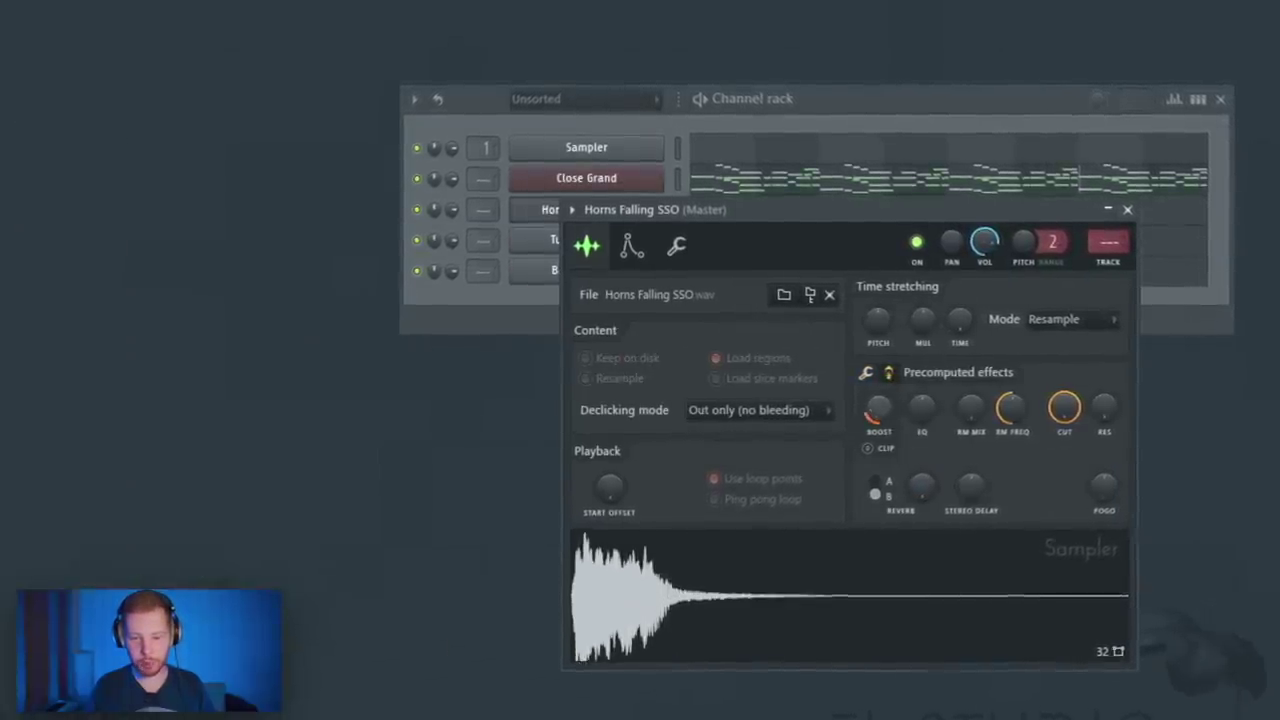
{"action": "left_click", "coordinate": [1068, 320]}
{"action": "left_click", "coordinate": [1080, 372]}
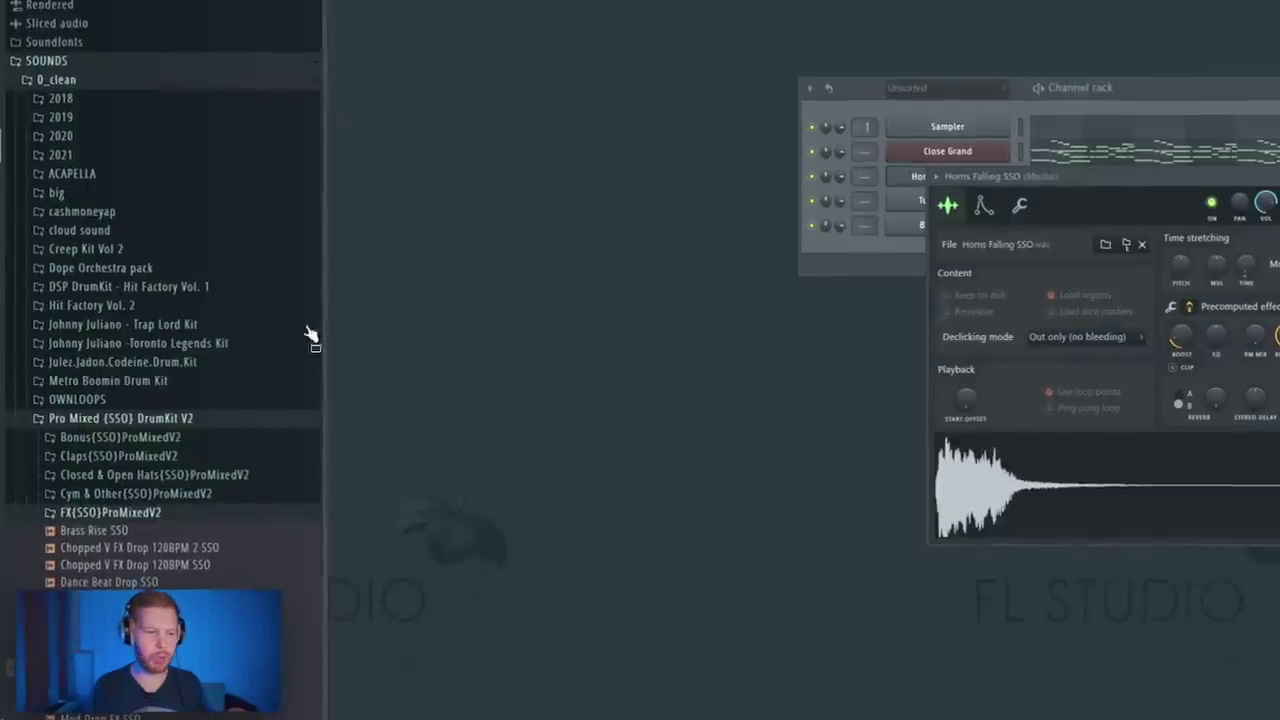
{"action": "scroll", "coordinate": [200, 420], "scroll_direction": "down", "scroll_amount": 6}
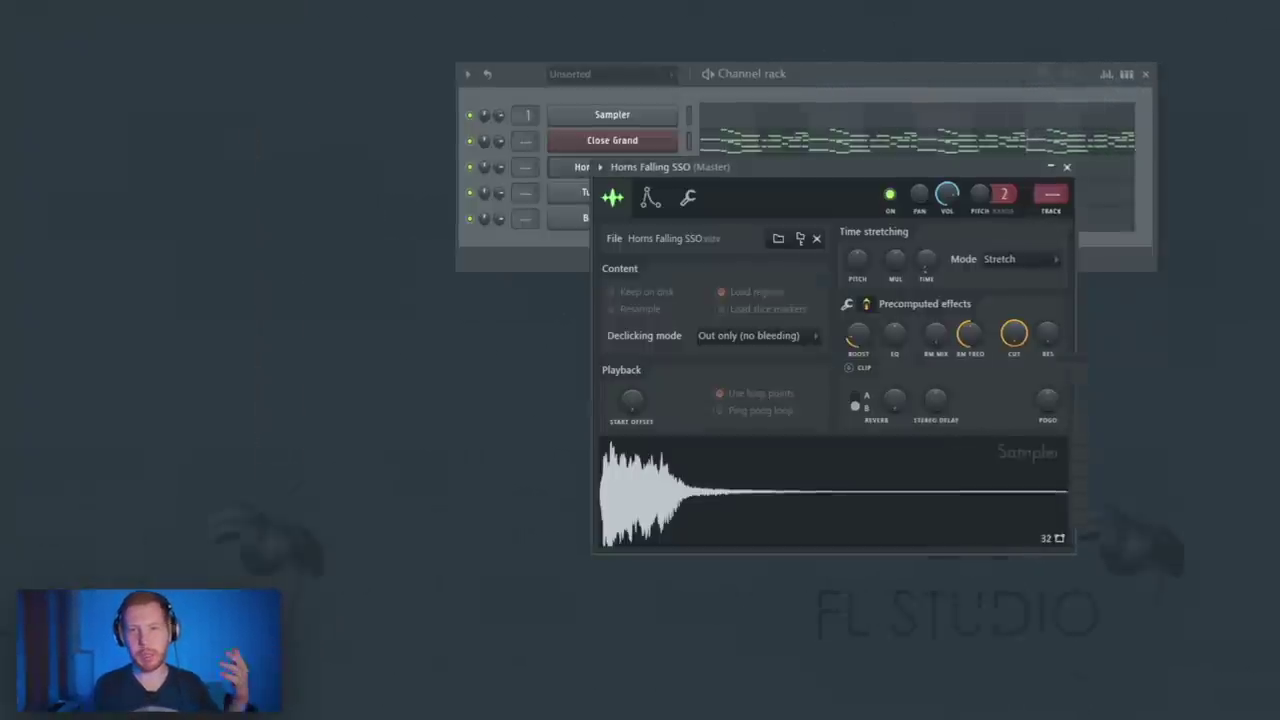
Step: Enter a B4 and a softer B3 horn note at the start of bar 1 and repeat the pair at bar 5
{"action": "left_click", "coordinate": [880, 66]}
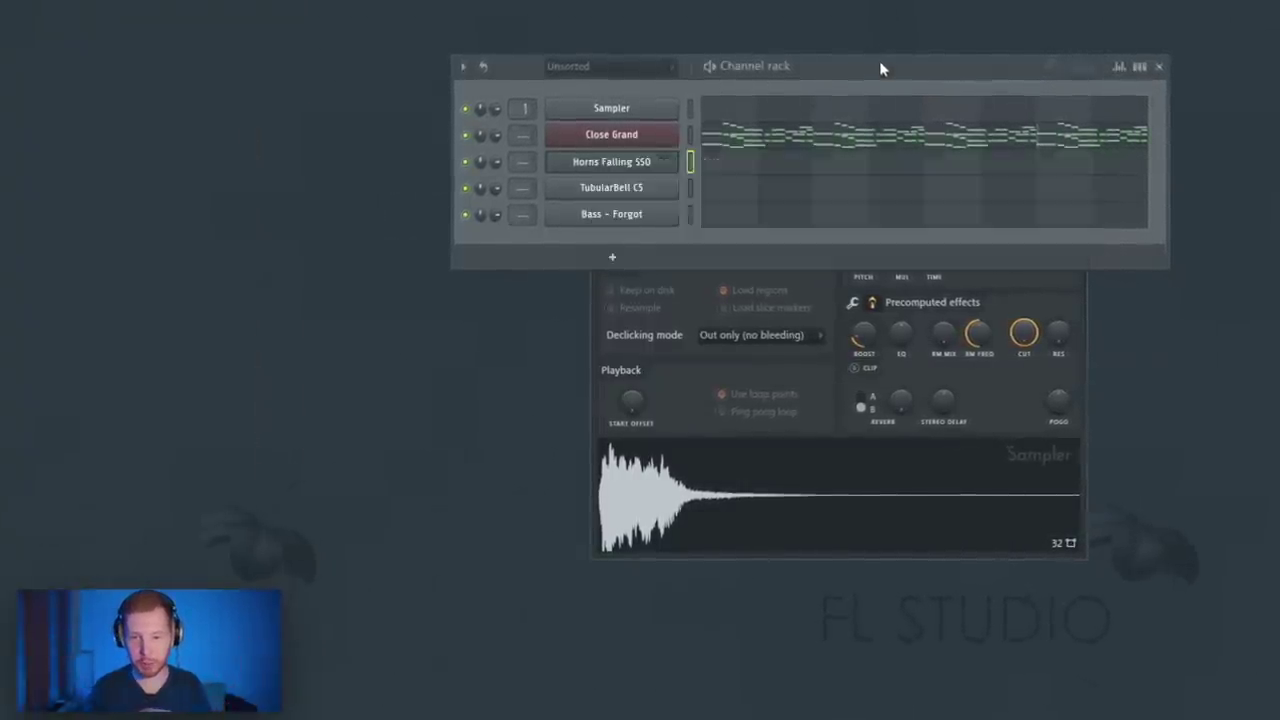
{"action": "left_click", "coordinate": [343, 523]}
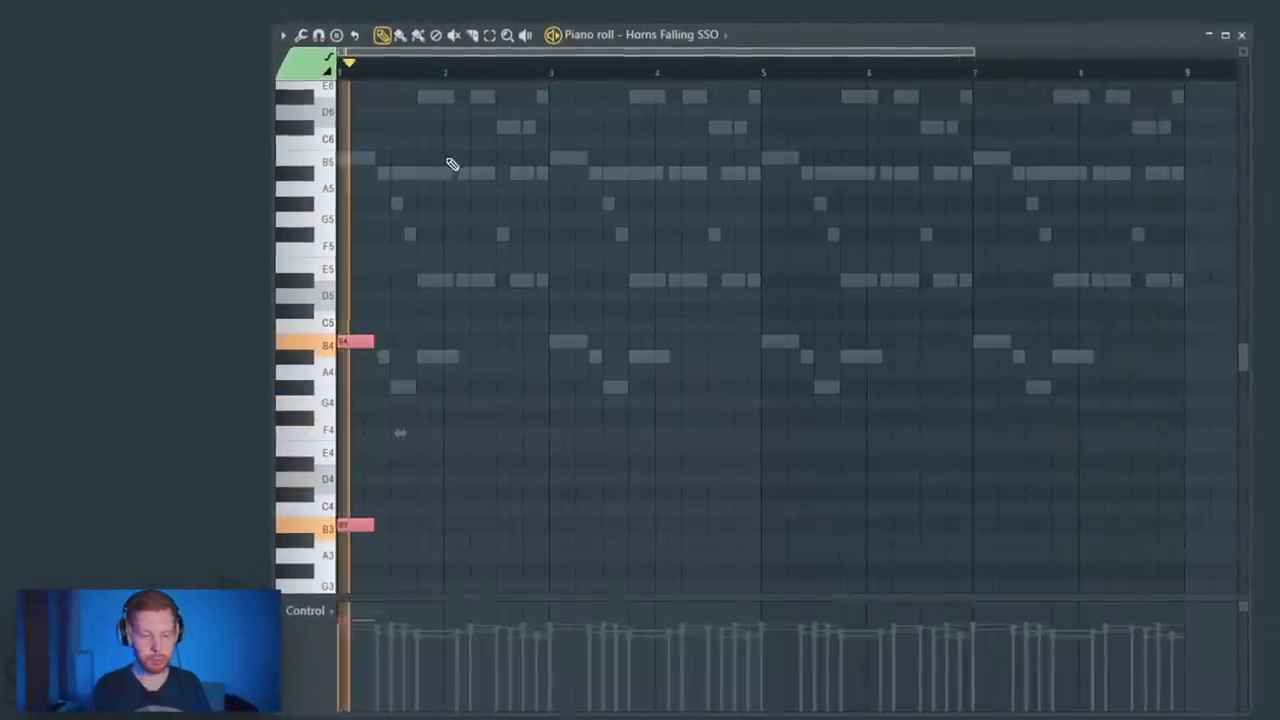
{"action": "left_click_drag", "start_coordinate": [403, 489], "coordinate": [366, 535]}
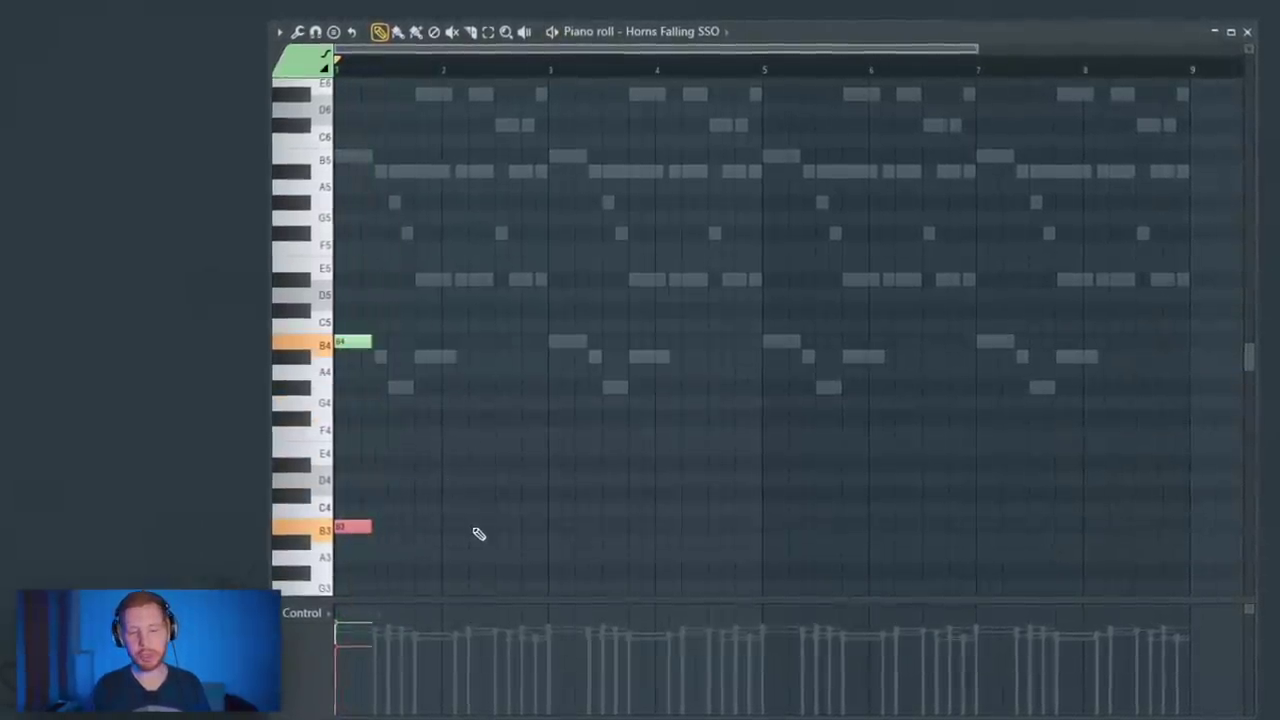
{"action": "key", "text": "space"}
{"action": "left_click_drag", "start_coordinate": [474, 274], "coordinate": [330, 545]}
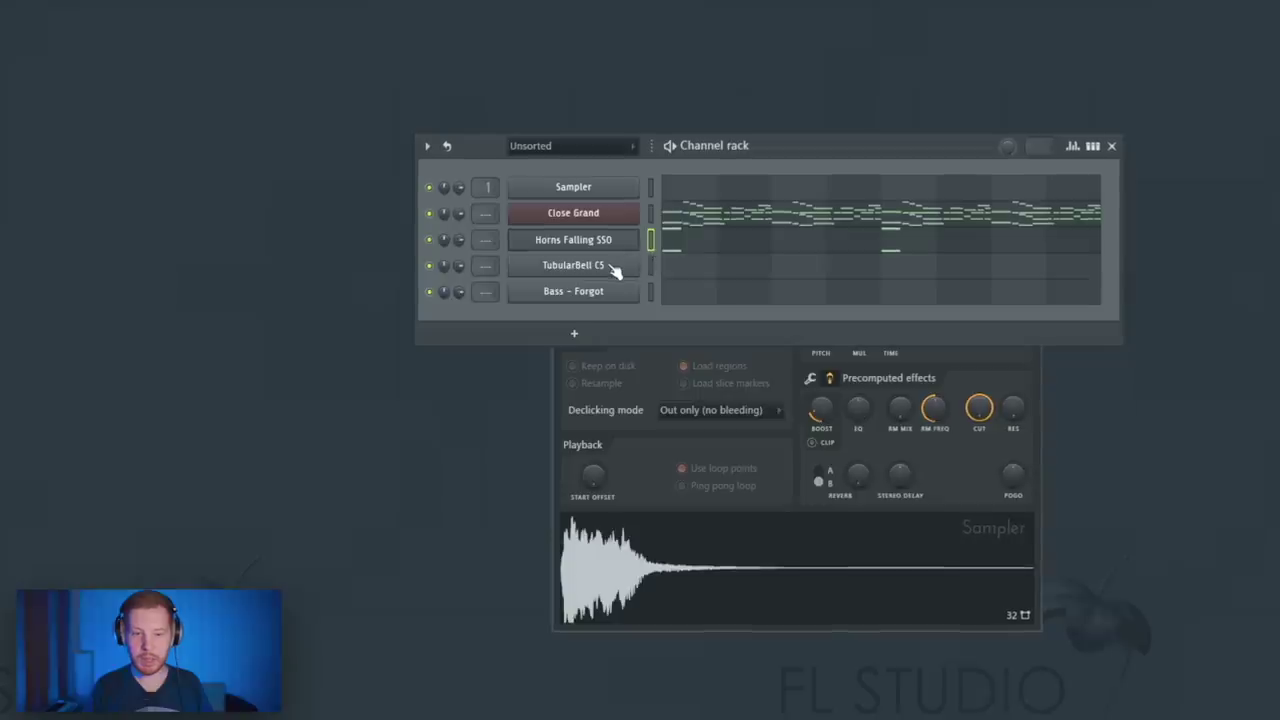
Step: Raise the boost and adjust the EQ of the TubularBell C5 sample, and fade out its tail
{"action": "left_click", "coordinate": [614, 265]}
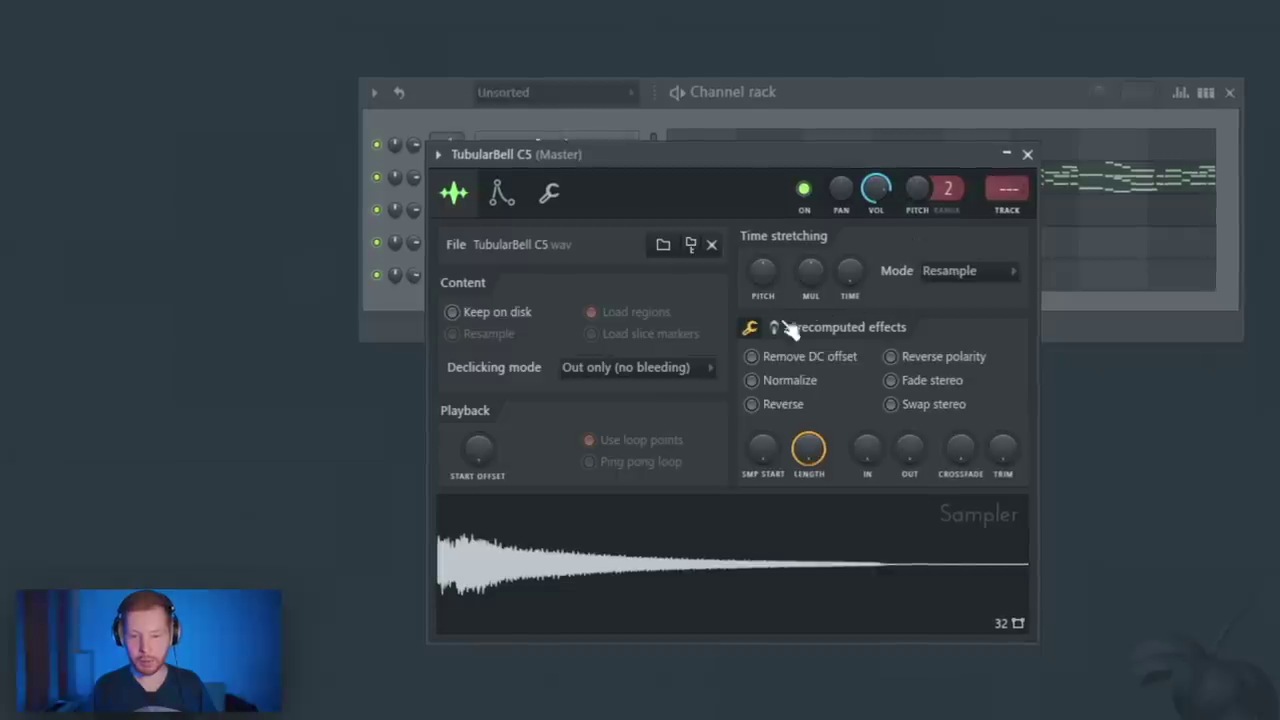
{"action": "left_click", "coordinate": [775, 327]}
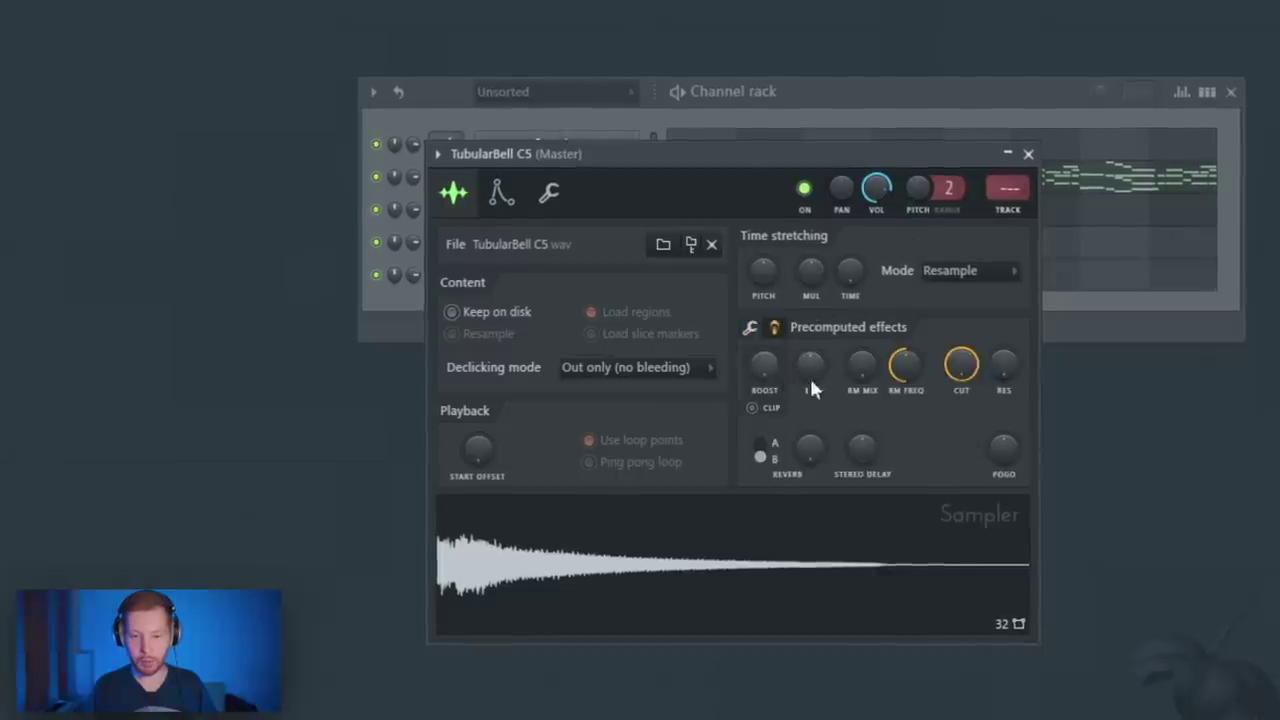
{"action": "left_click_drag", "start_coordinate": [775, 371], "coordinate": [779, 364]}
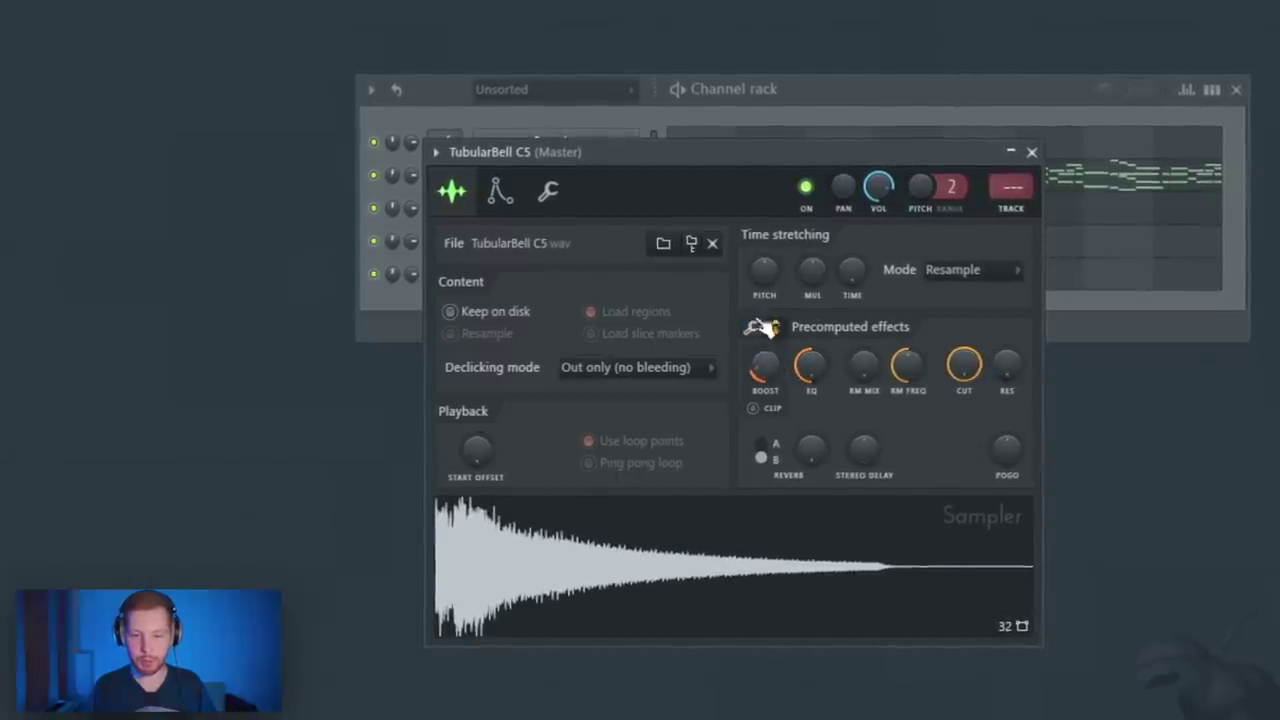
{"action": "left_click", "coordinate": [756, 327]}
{"action": "left_click_drag", "start_coordinate": [911, 457], "coordinate": [919, 446]}
Step: Write a tubular bell pattern with B6 and B5 at bar 1 followed by B5 and A#5 accents, and repeat it across eight bars
{"action": "key", "text": "F6"}
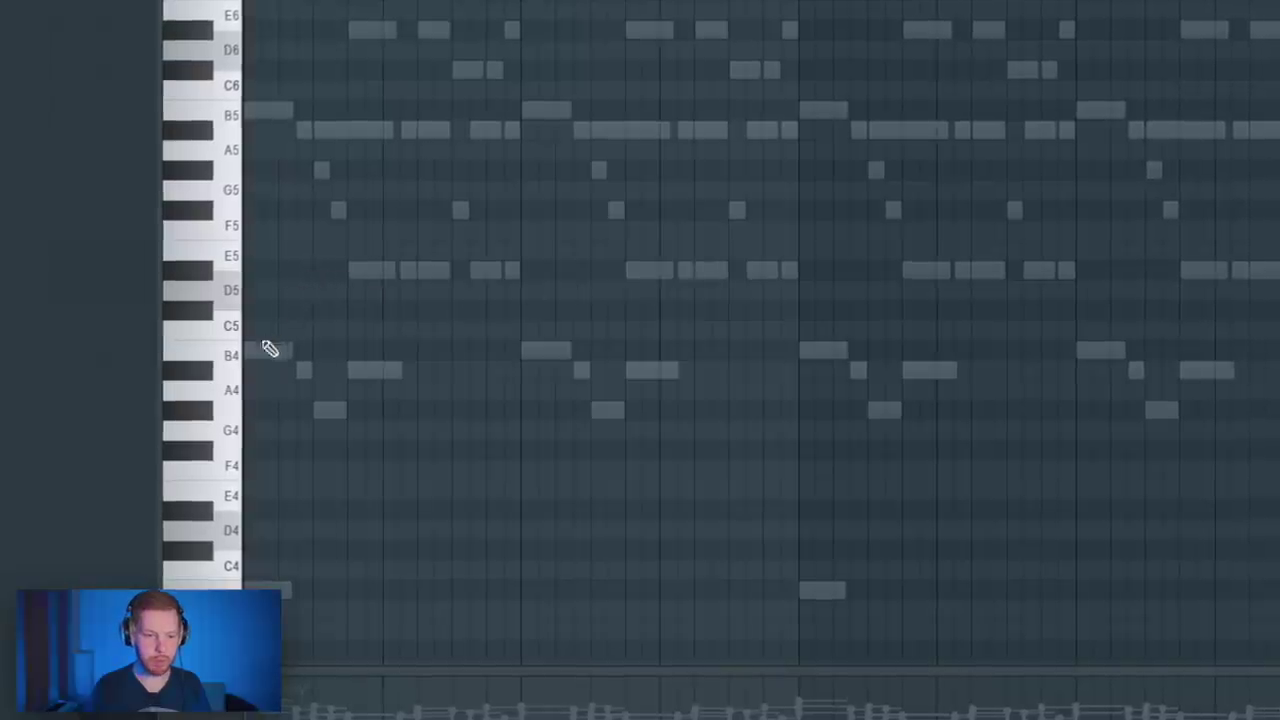
{"action": "scroll", "coordinate": [266, 346], "scroll_direction": "up", "scroll_amount": 3}
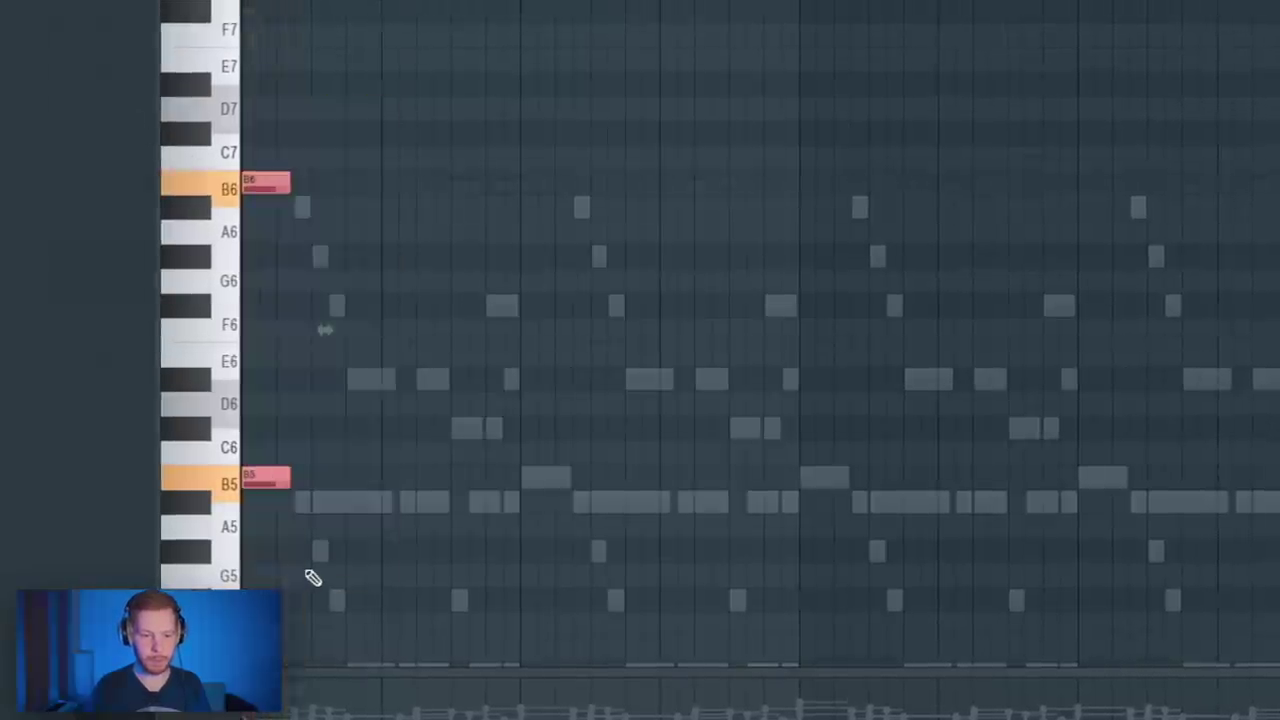
{"action": "left_click", "coordinate": [355, 503]}
{"action": "key", "text": "space"}
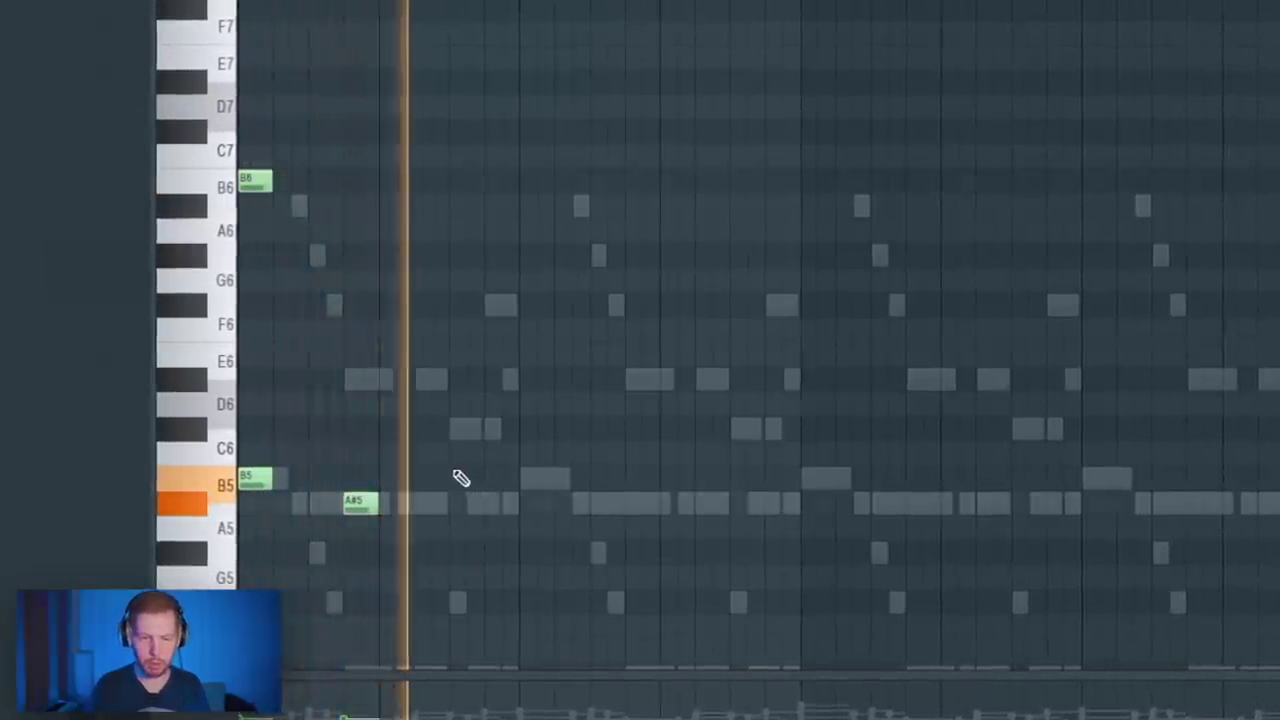
{"action": "left_click", "coordinate": [461, 478]}
{"action": "left_click", "coordinate": [486, 505]}
{"action": "key", "text": "ctrl+a"}
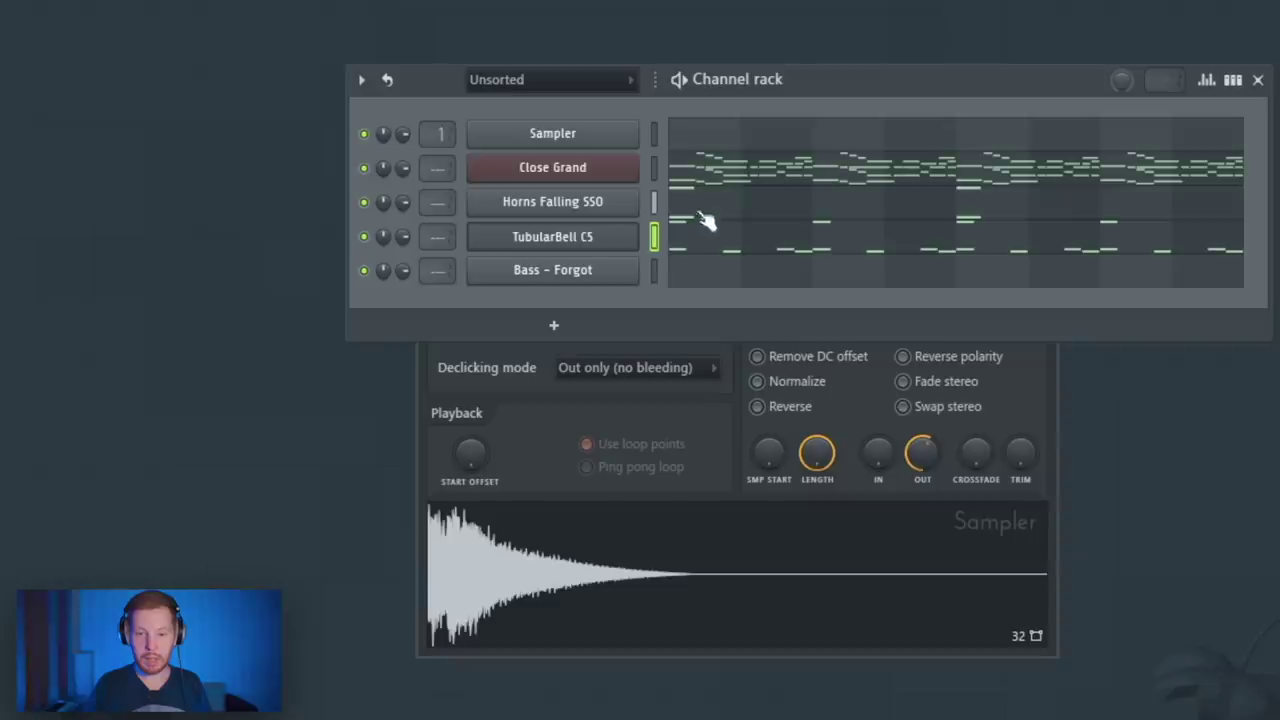
Step: Change the time-stretching mode of the TubularBell C5 sample
{"action": "left_click", "coordinate": [612, 236]}
{"action": "left_click", "coordinate": [612, 236]}
{"action": "left_click", "coordinate": [985, 265]}
{"action": "left_click", "coordinate": [963, 331]}
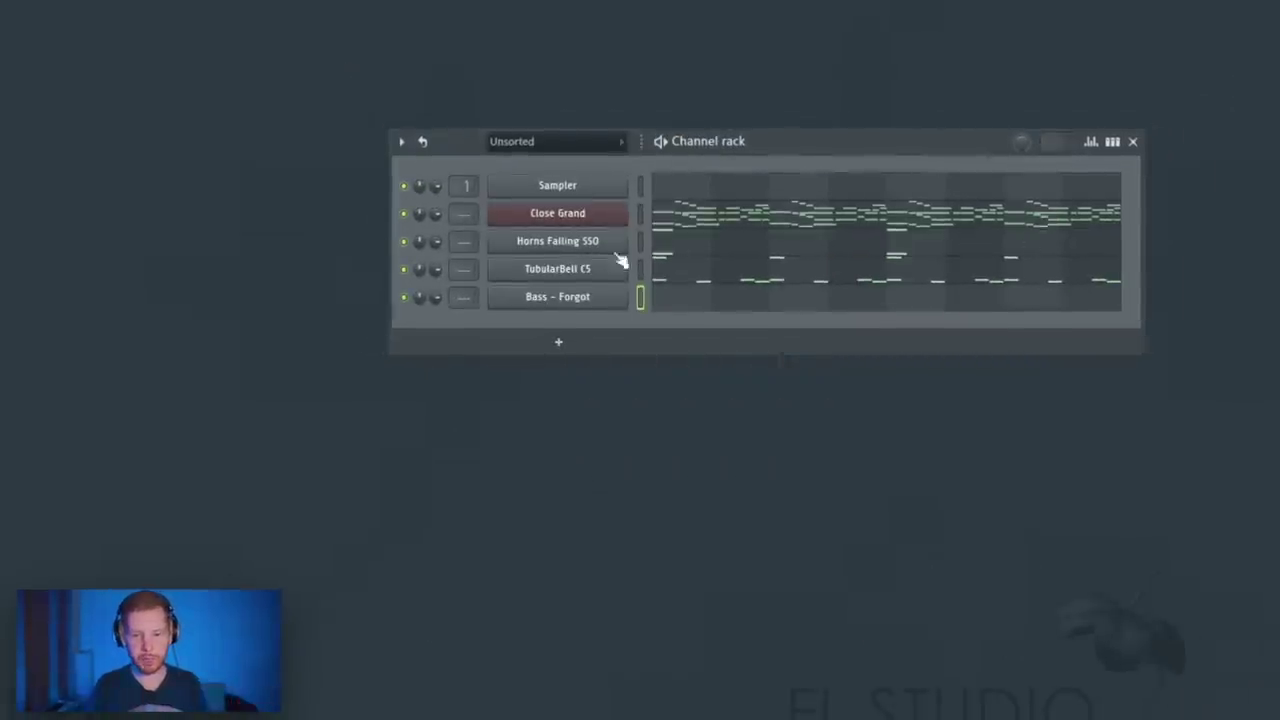
Step: Boost the Bass - Forgot sample with Clip enabled, adjust its EQ, and open its envelope settings
{"action": "left_click", "coordinate": [590, 297]}
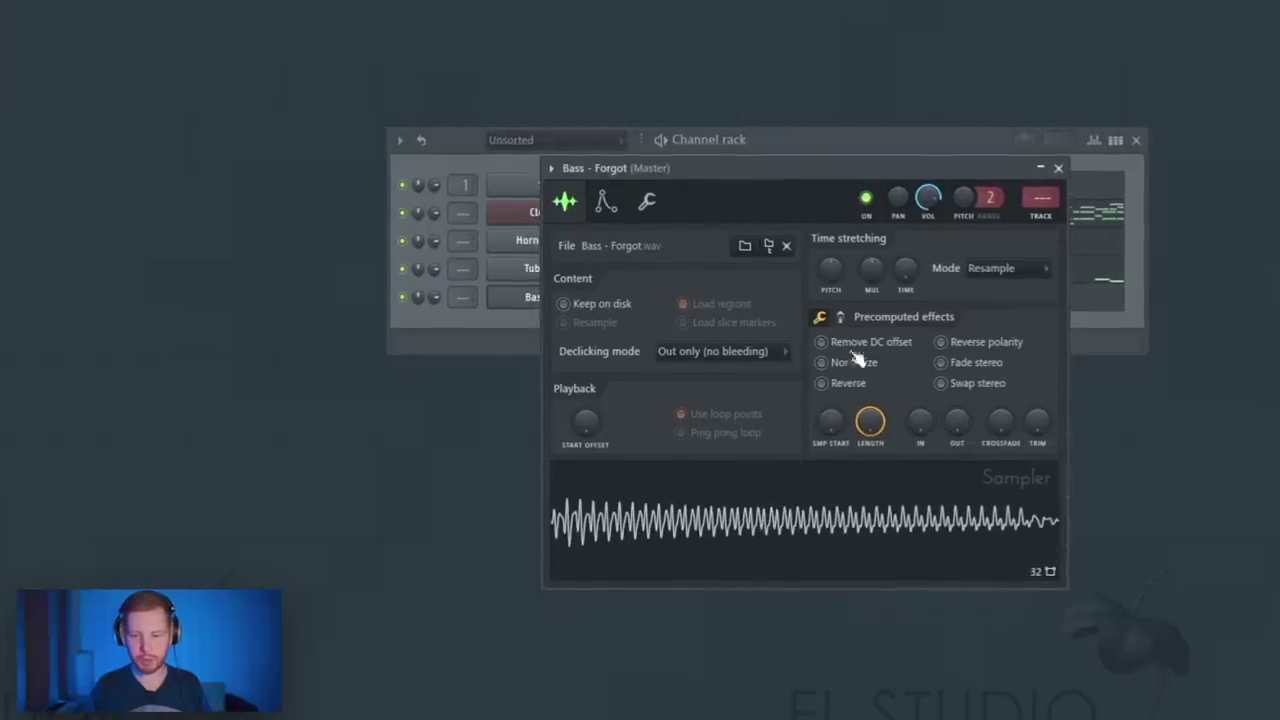
{"action": "left_click", "coordinate": [841, 317]}
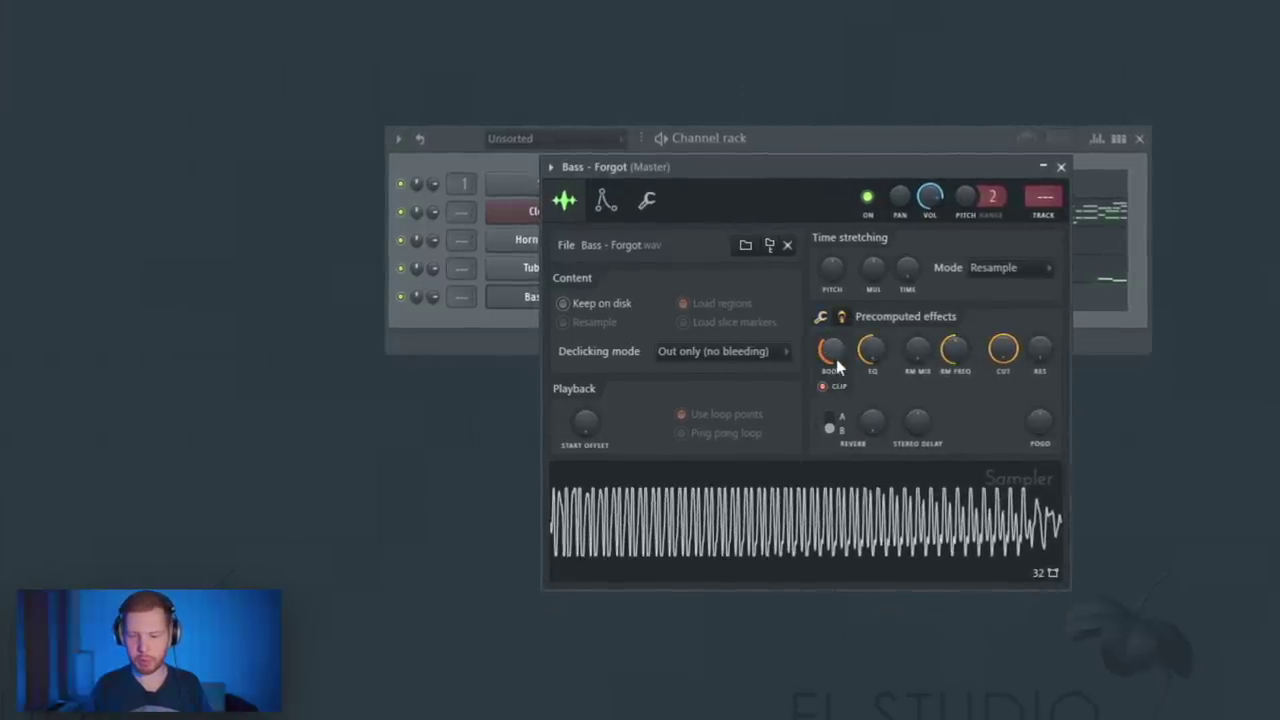
{"action": "left_click", "coordinate": [605, 200]}
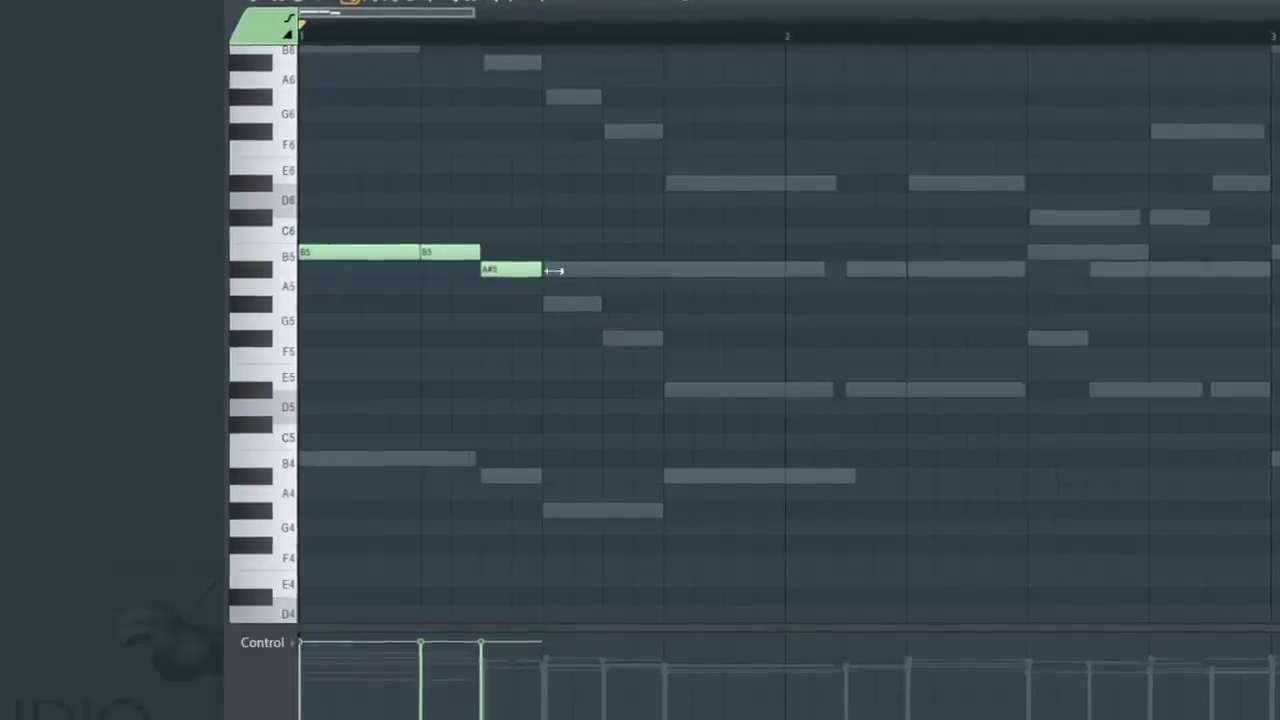
Step: Continue the bass pattern with two A#5 notes and a run of D#5 notes, ending bar 2 on F5 and F#5
{"action": "left_click_drag", "start_coordinate": [541, 269], "coordinate": [602, 269]}
{"action": "left_click", "coordinate": [620, 269]}
{"action": "left_click", "coordinate": [682, 390]}
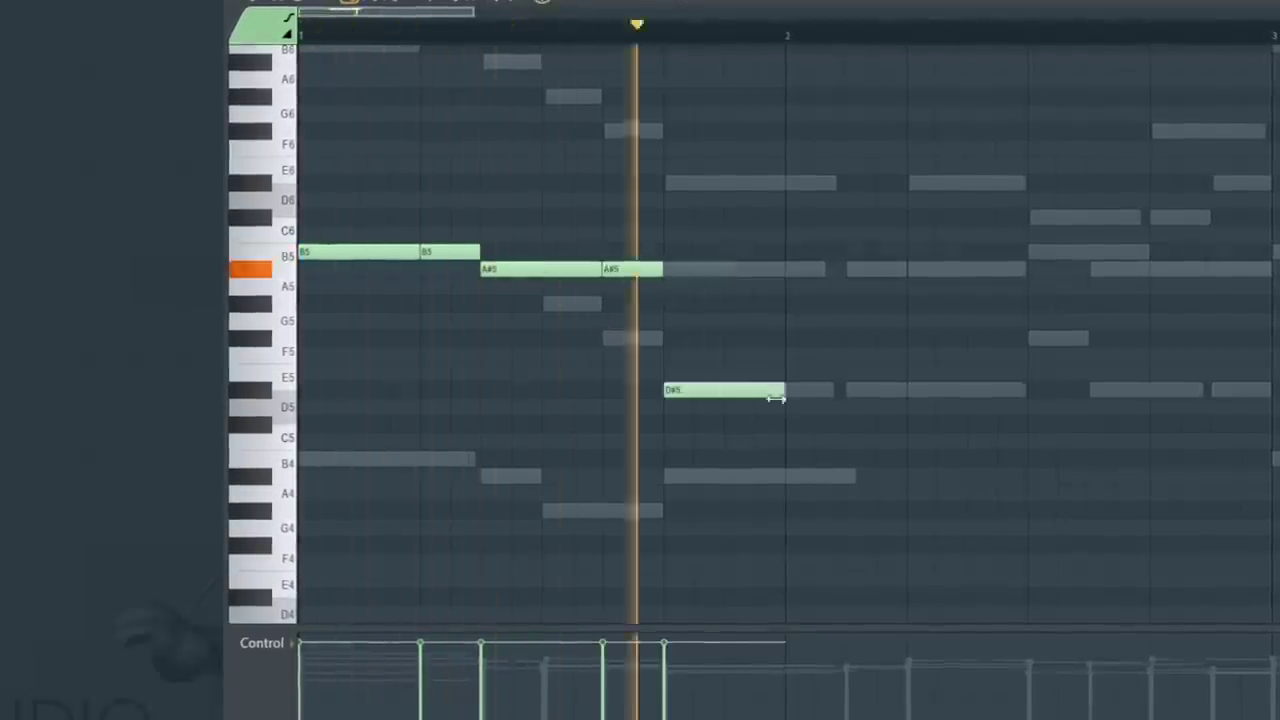
{"action": "left_click", "coordinate": [866, 390]}
{"action": "left_click", "coordinate": [927, 390]}
{"action": "left_click", "coordinate": [850, 390]}
{"action": "left_click", "coordinate": [898, 355]}
{"action": "left_click", "coordinate": [940, 340]}
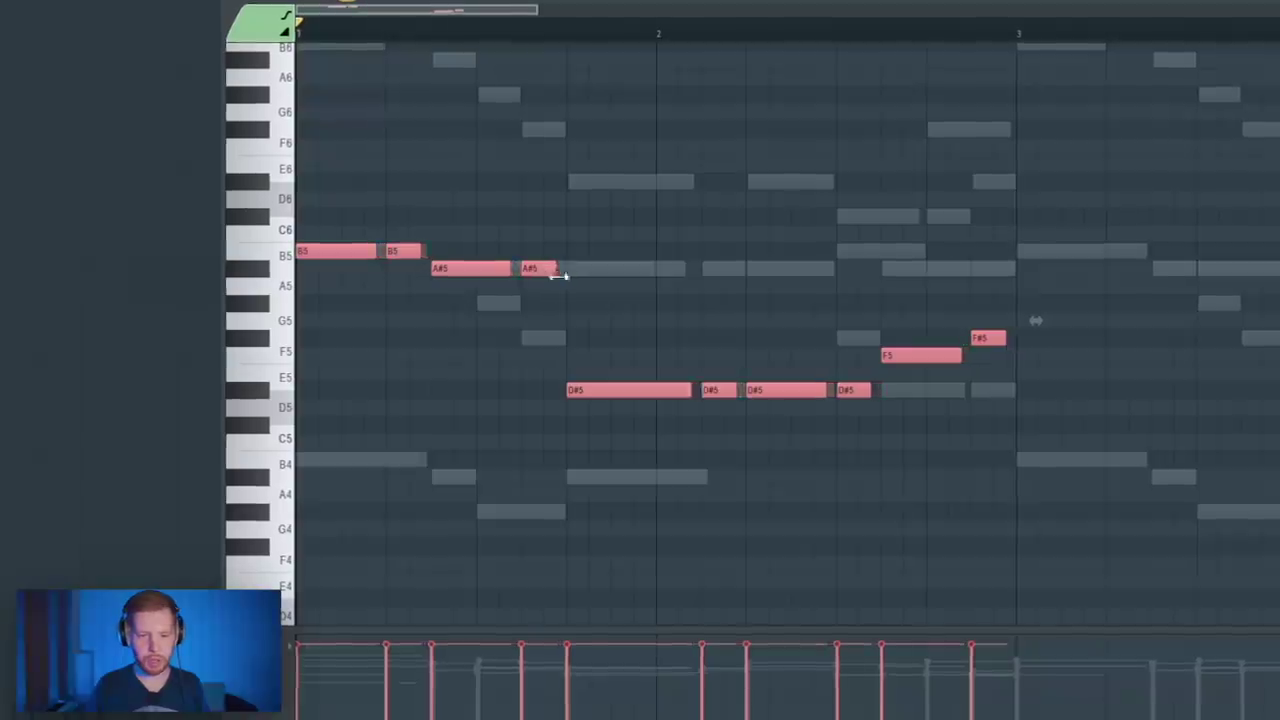
Step: Play back the two-bar bass pattern and repeat it three times to fill eight bars
{"action": "key", "text": "ctrl+d"}
{"action": "right_click", "coordinate": [655, 305], "text": "ctrl"}
{"action": "key", "text": "space"}
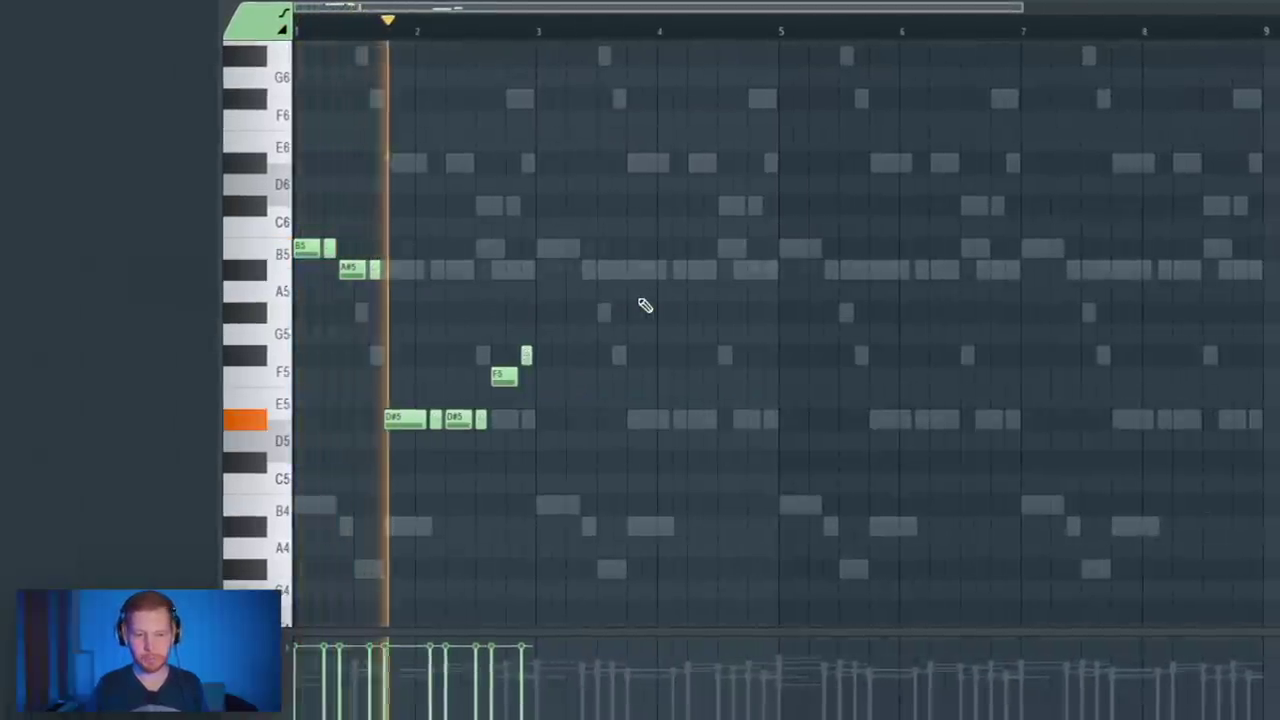
{"action": "key", "text": "space"}
{"action": "left_click_drag", "start_coordinate": [561, 470], "coordinate": [125, 97]}
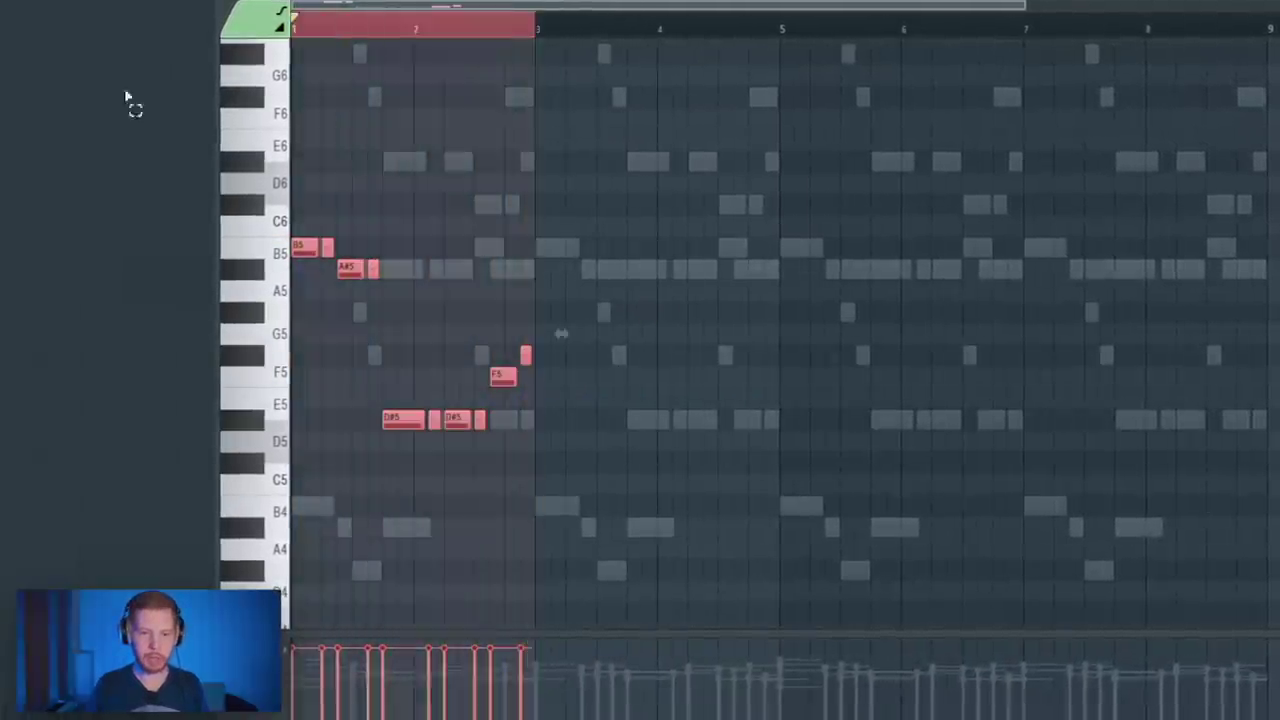
{"action": "key", "text": "ctrl+b"}
{"action": "key", "text": "ctrl+b"}
{"action": "key", "text": "ctrl+b"}
{"action": "key", "text": "space"}
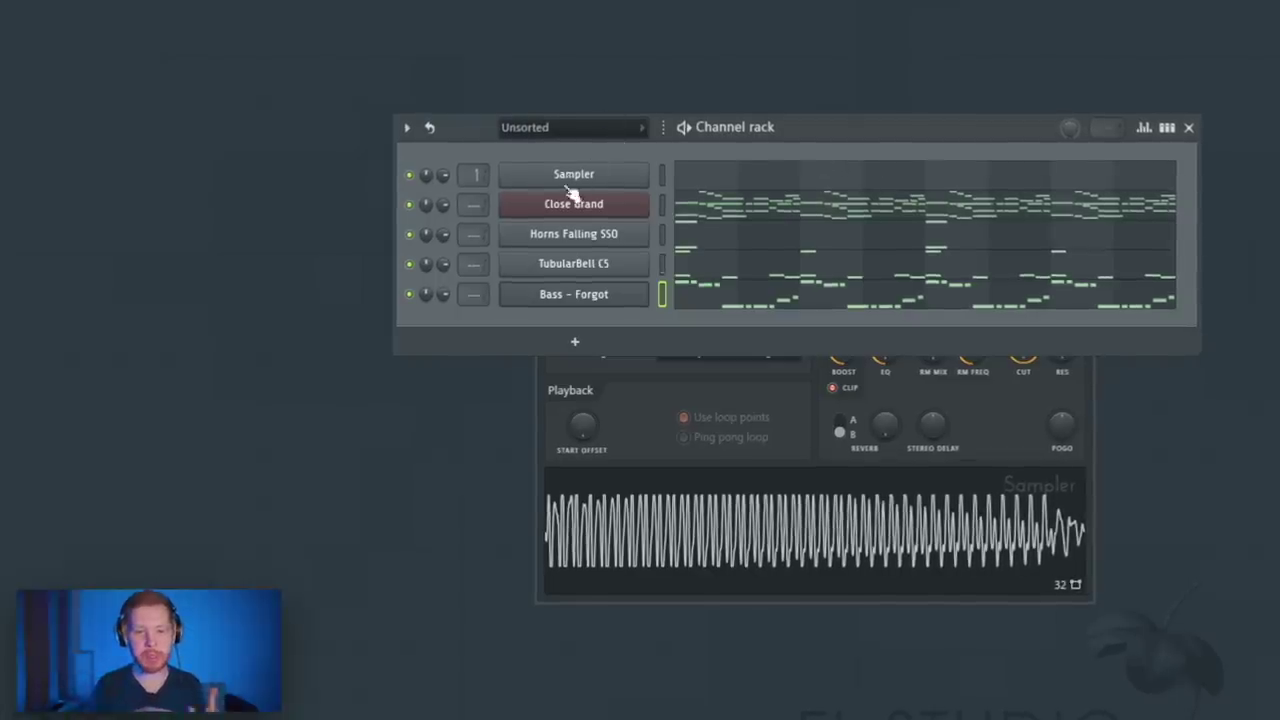
Step: Add an Analog Lab V channel with the Whistle preset and adjust its reverb volume
{"action": "right_click", "coordinate": [570, 181]}
{"action": "mouse_move", "coordinate": [693, 329]}
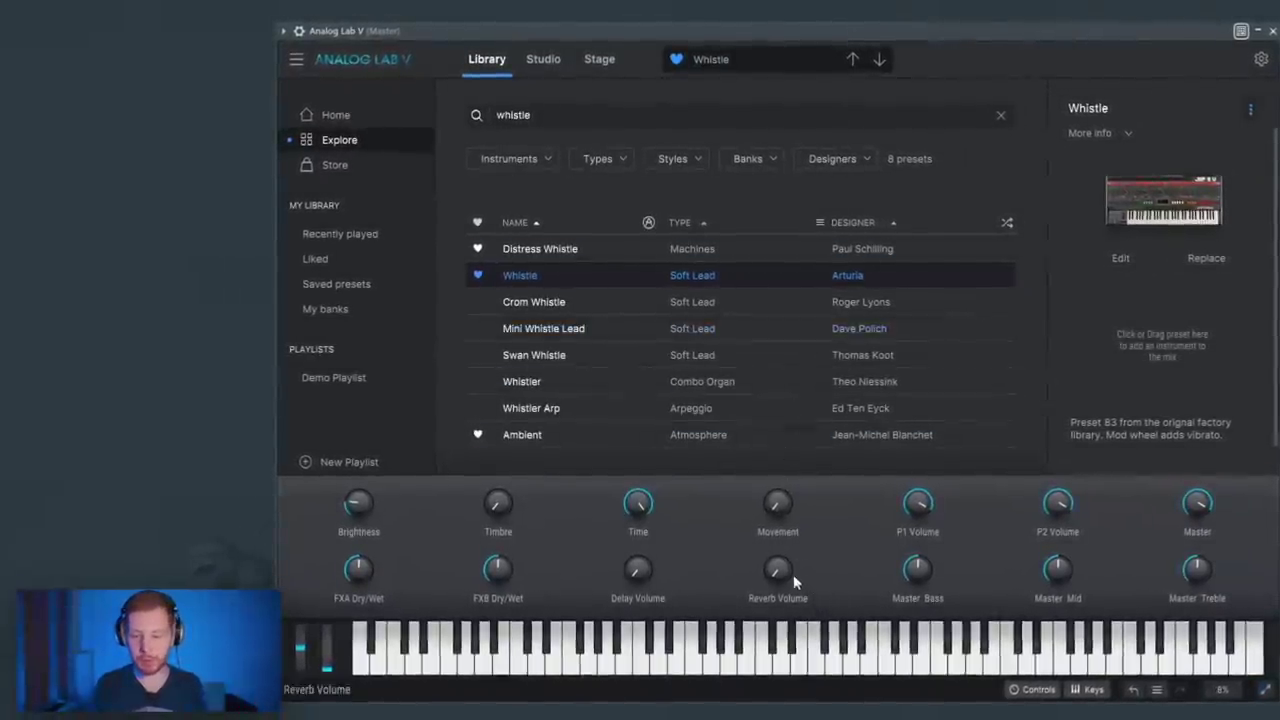
{"action": "left_click_drag", "start_coordinate": [793, 580], "coordinate": [793, 560]}
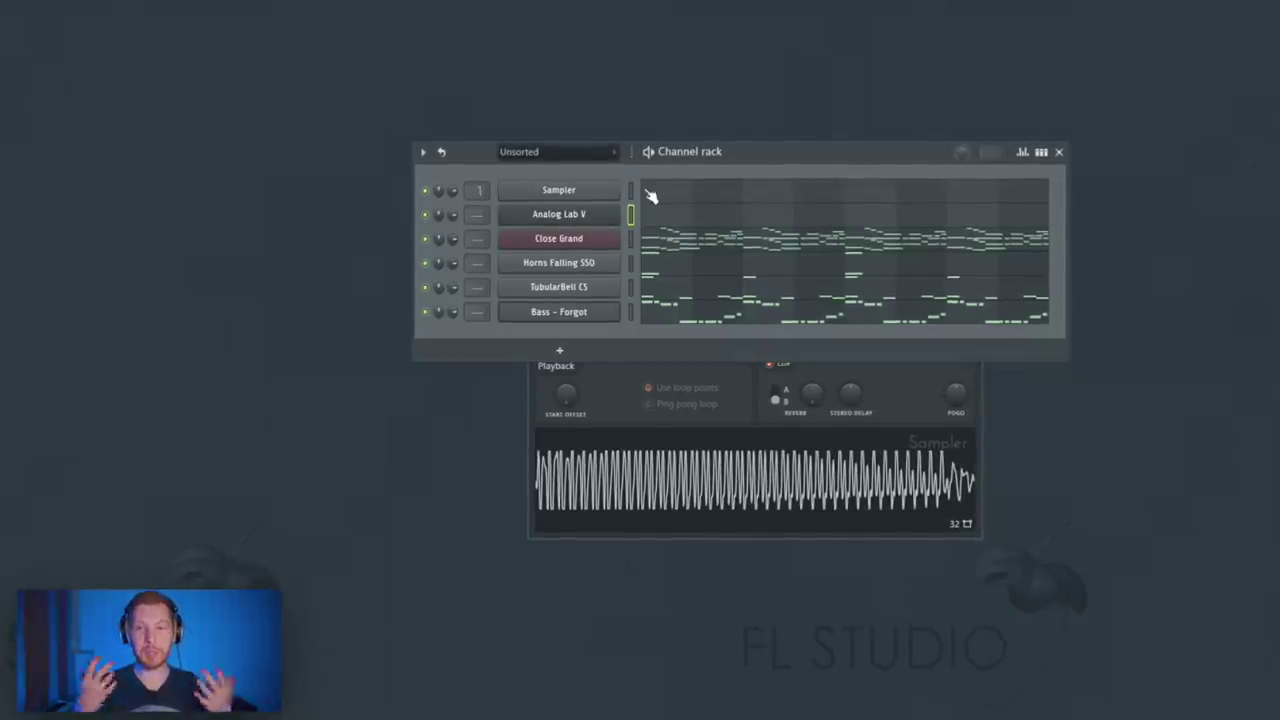
Step: Write short A#4 notes in bars 1 and 2 for Analog Lab V and repeat the pattern across eight bars
{"action": "key", "text": "F7"}
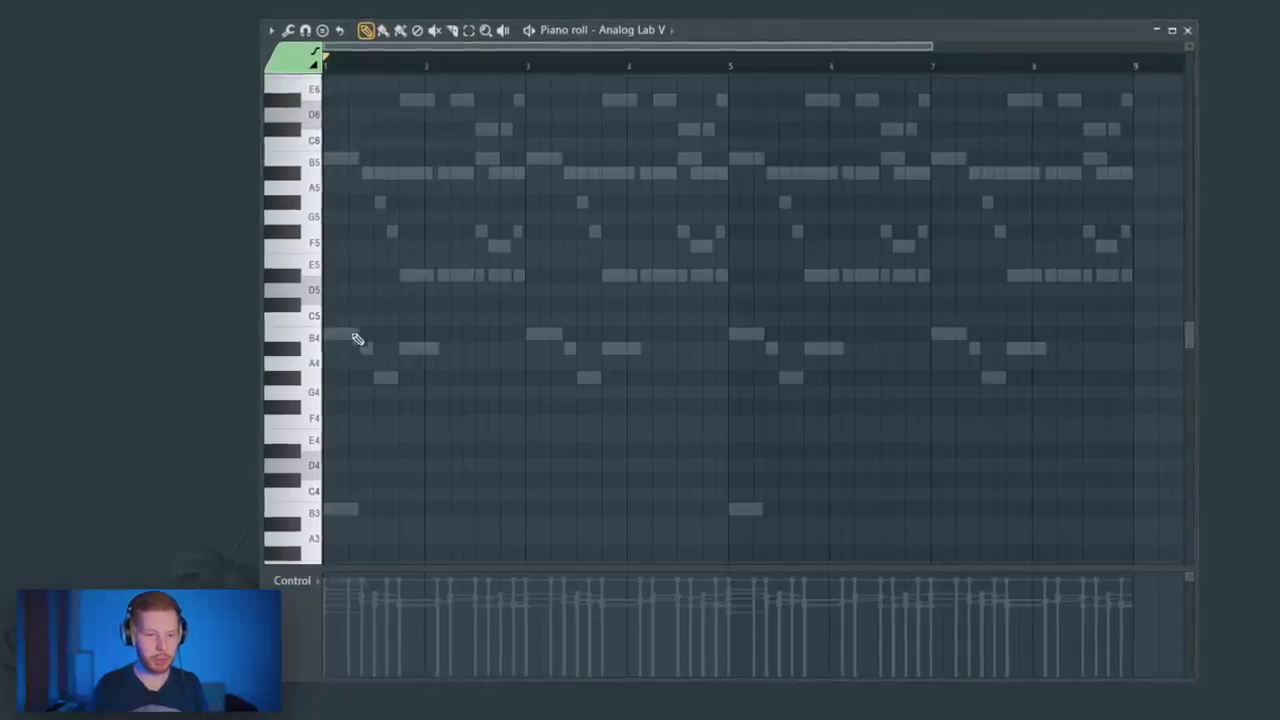
{"action": "scroll", "coordinate": [346, 364], "scroll_direction": "up", "scroll_amount": 2}
{"action": "left_click", "coordinate": [482, 358]}
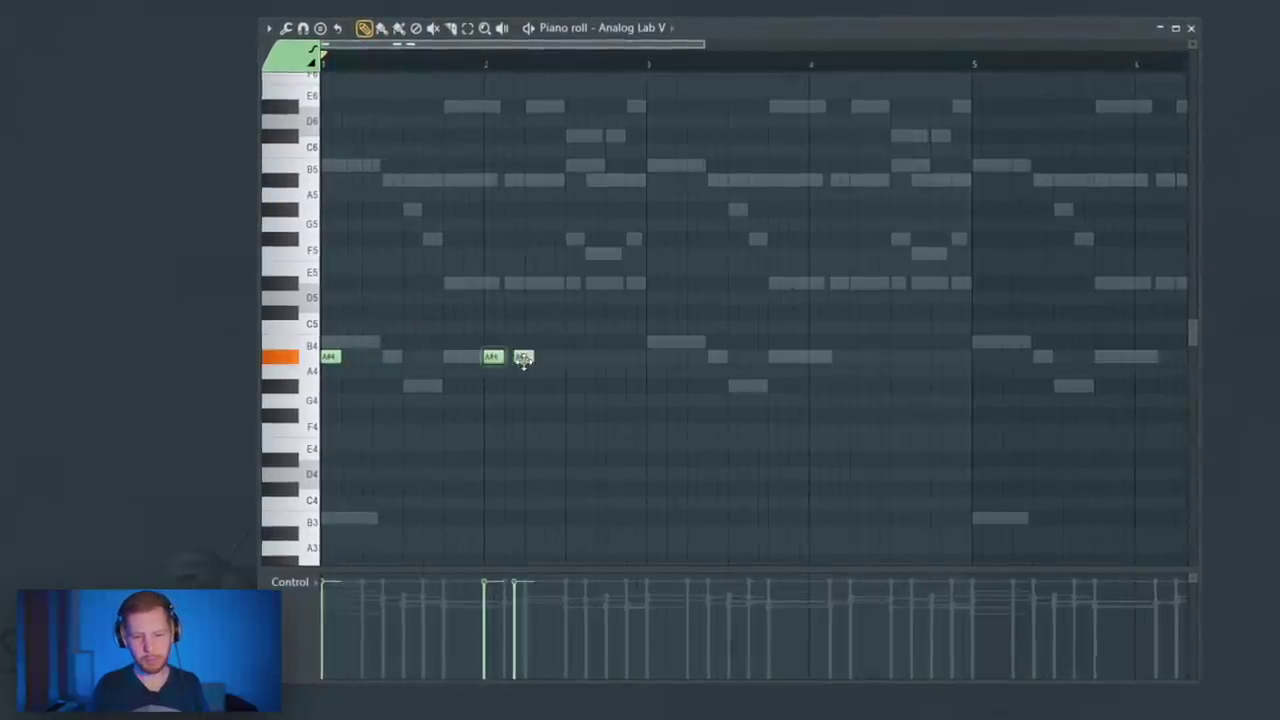
{"action": "key", "text": "space"}
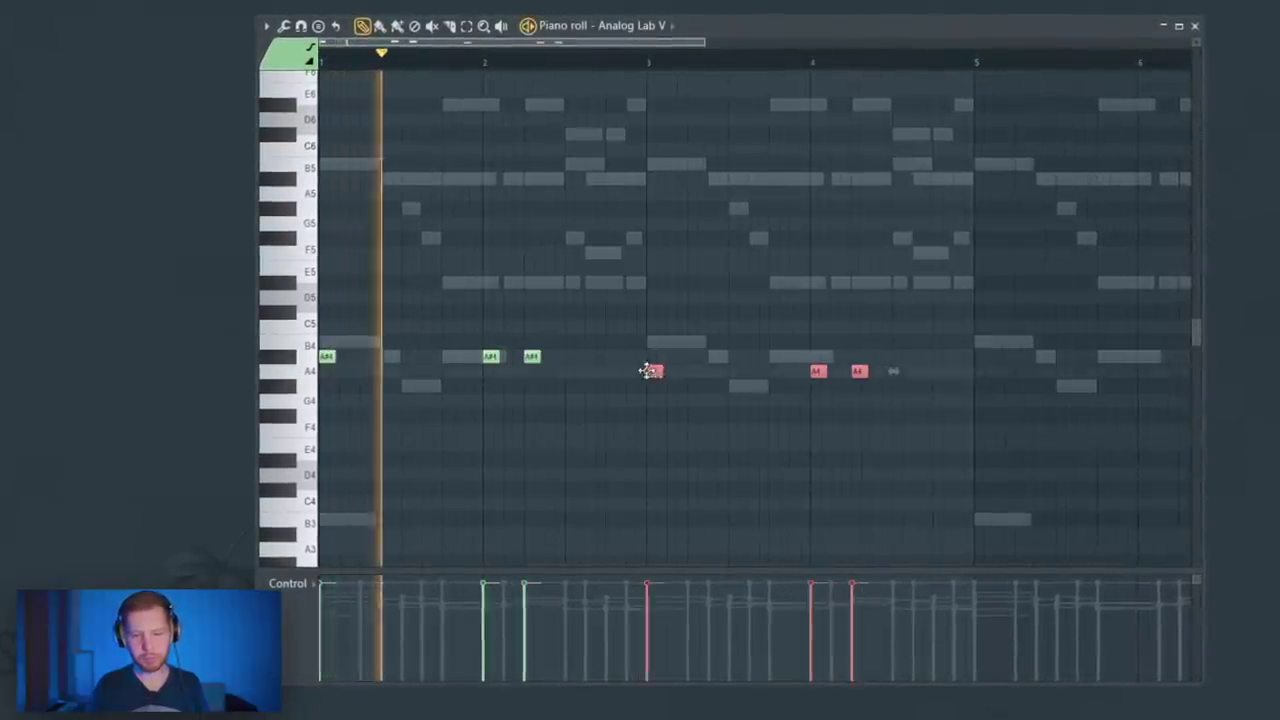
{"action": "key", "text": "F7"}
Step: Insert an FL Keys channel and choose a preset for it
{"action": "right_click", "coordinate": [586, 235]}
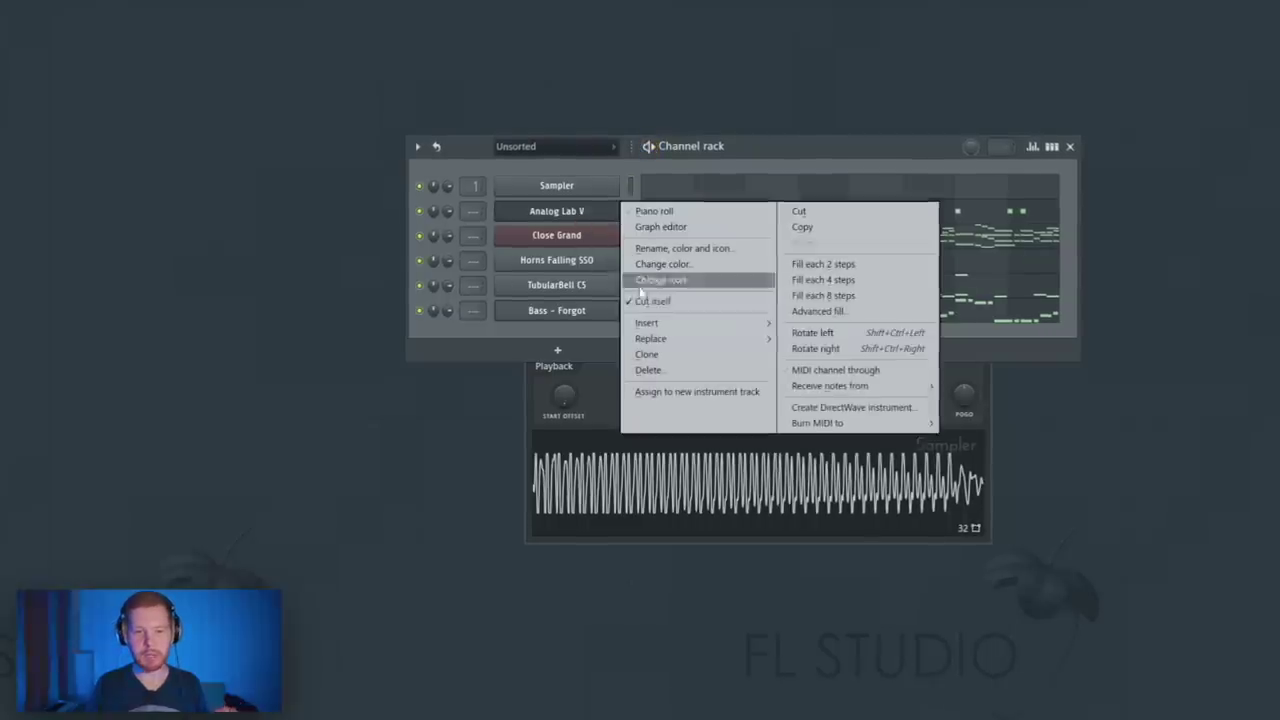
{"action": "mouse_move", "coordinate": [650, 322]}
{"action": "left_click", "coordinate": [866, 29]}
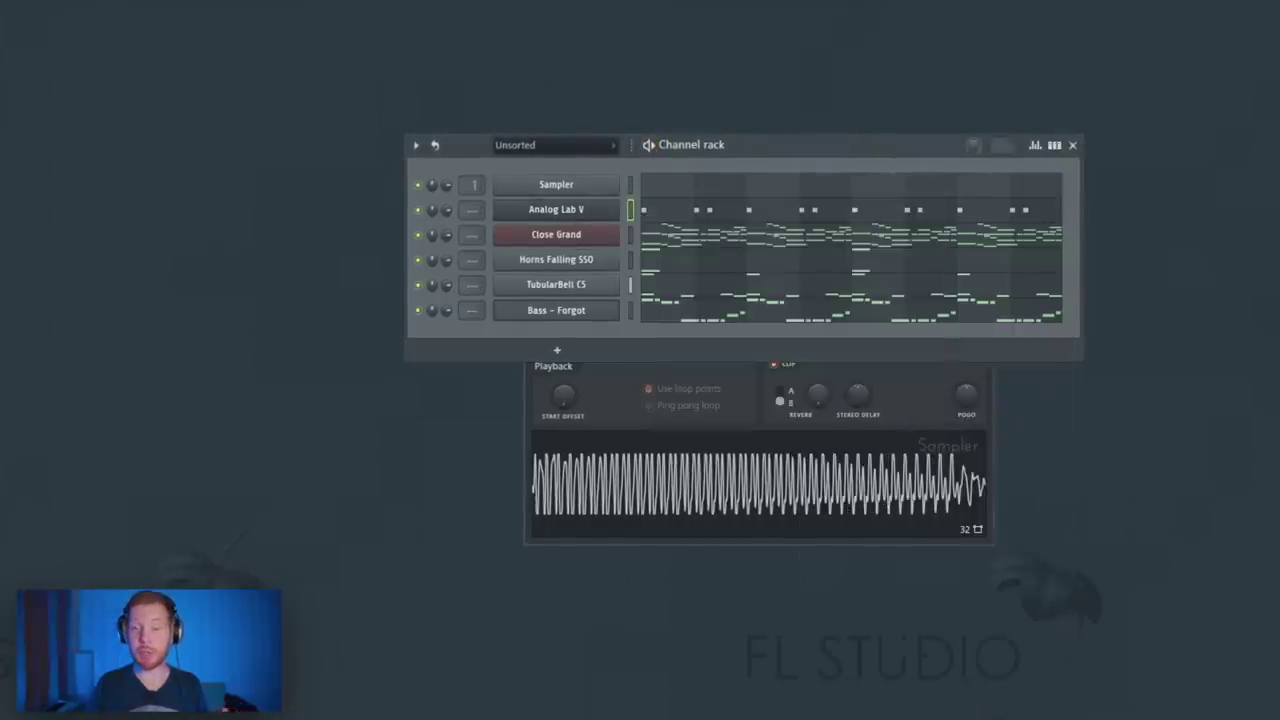
{"action": "left_click_drag", "start_coordinate": [212, 97], "coordinate": [659, 148]}
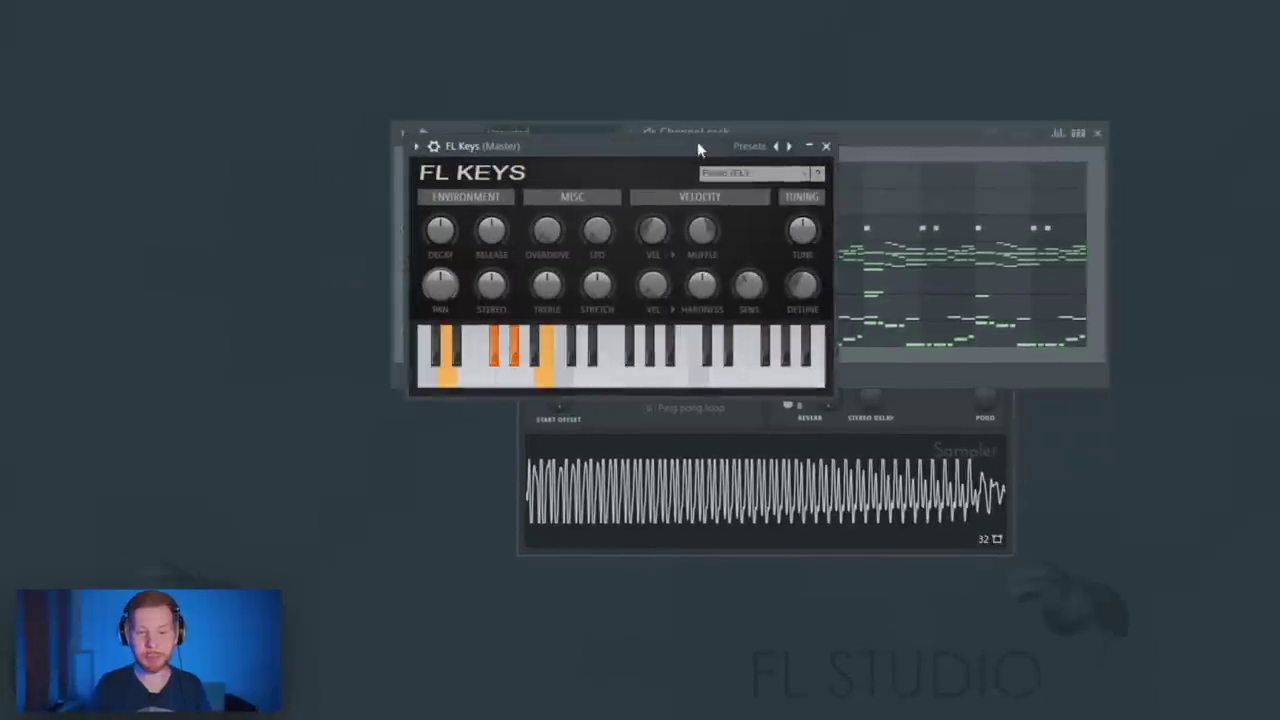
{"action": "left_click", "coordinate": [755, 173]}
{"action": "left_click", "coordinate": [745, 245]}
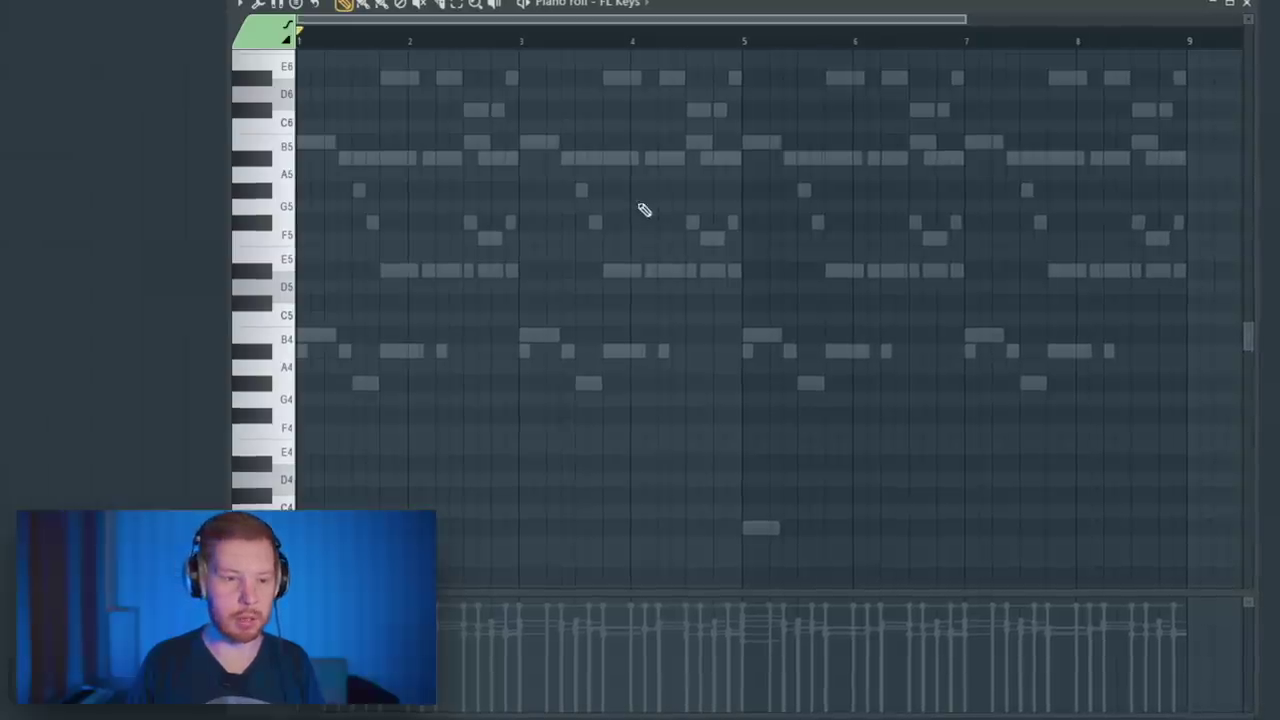
Step: Start the FL Keys melody with a long D#6 into bar 2, followed by B5 and A#5 at the end of bar 2
{"action": "key", "text": "space"}
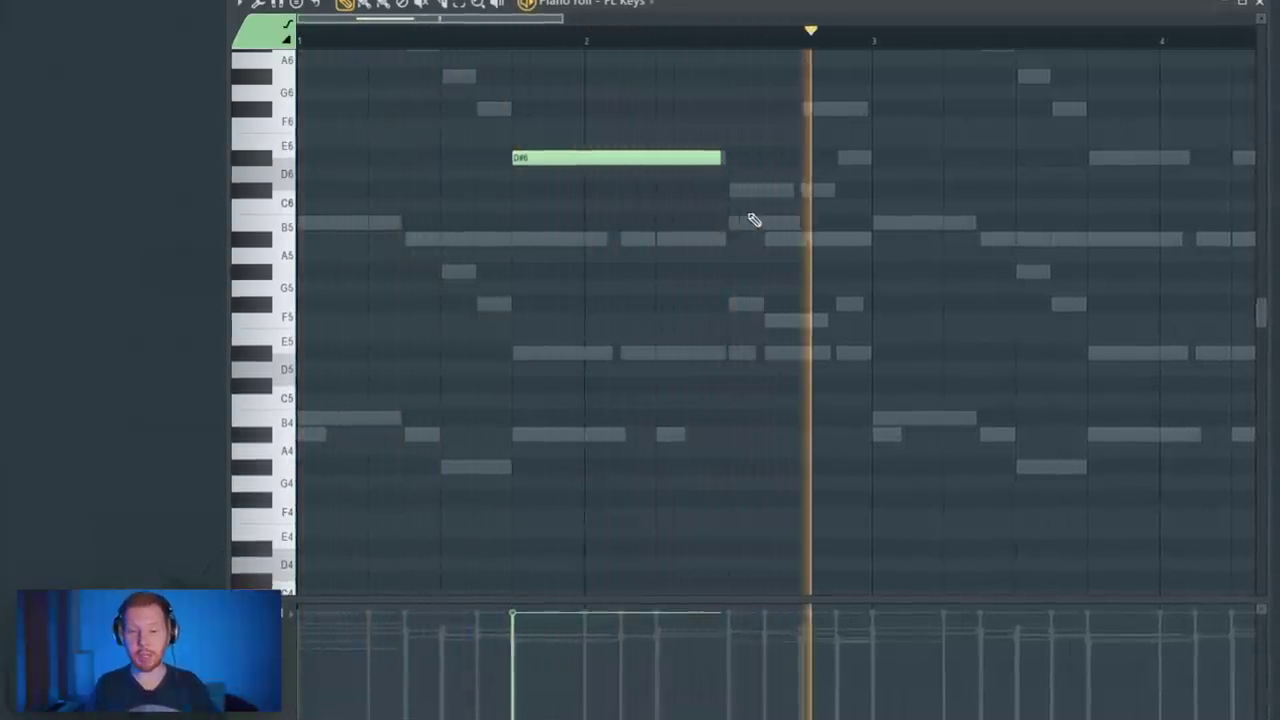
{"action": "left_click", "coordinate": [735, 222]}
{"action": "left_click_drag", "start_coordinate": [945, 222], "coordinate": [797, 243]}
{"action": "left_click", "coordinate": [812, 241]}
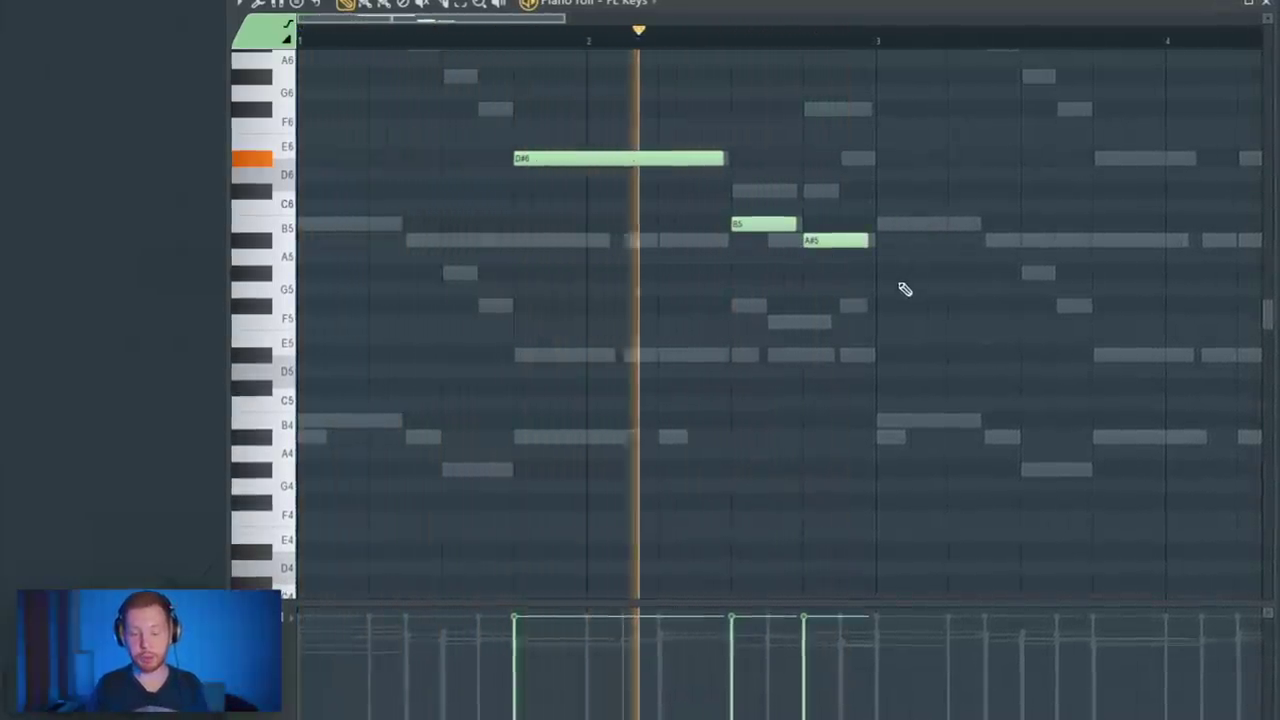
{"action": "left_click_drag", "start_coordinate": [929, 290], "coordinate": [769, 342]}
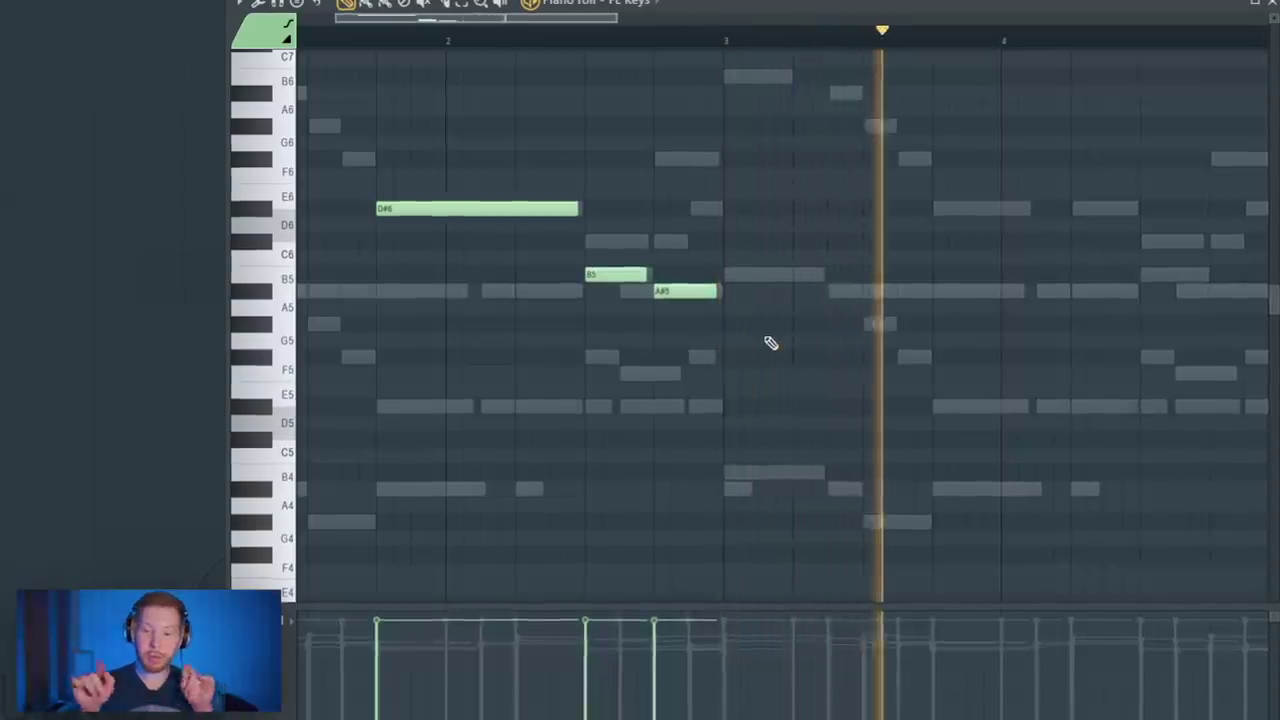
Step: Place short A#6 and F#6 notes in the second half of bar 3, followed by a longer G#6 into bar 4
{"action": "key", "text": "space"}
{"action": "left_click", "coordinate": [828, 176]}
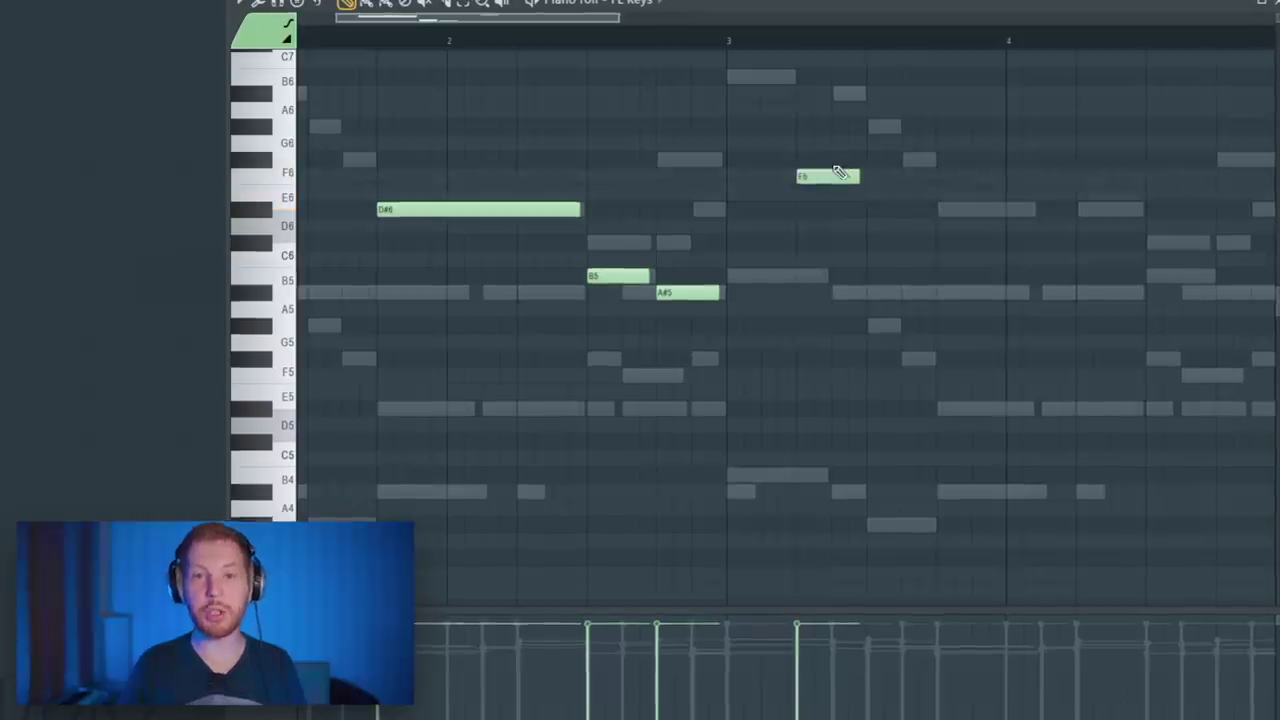
{"action": "left_click_drag", "start_coordinate": [840, 173], "coordinate": [819, 129]}
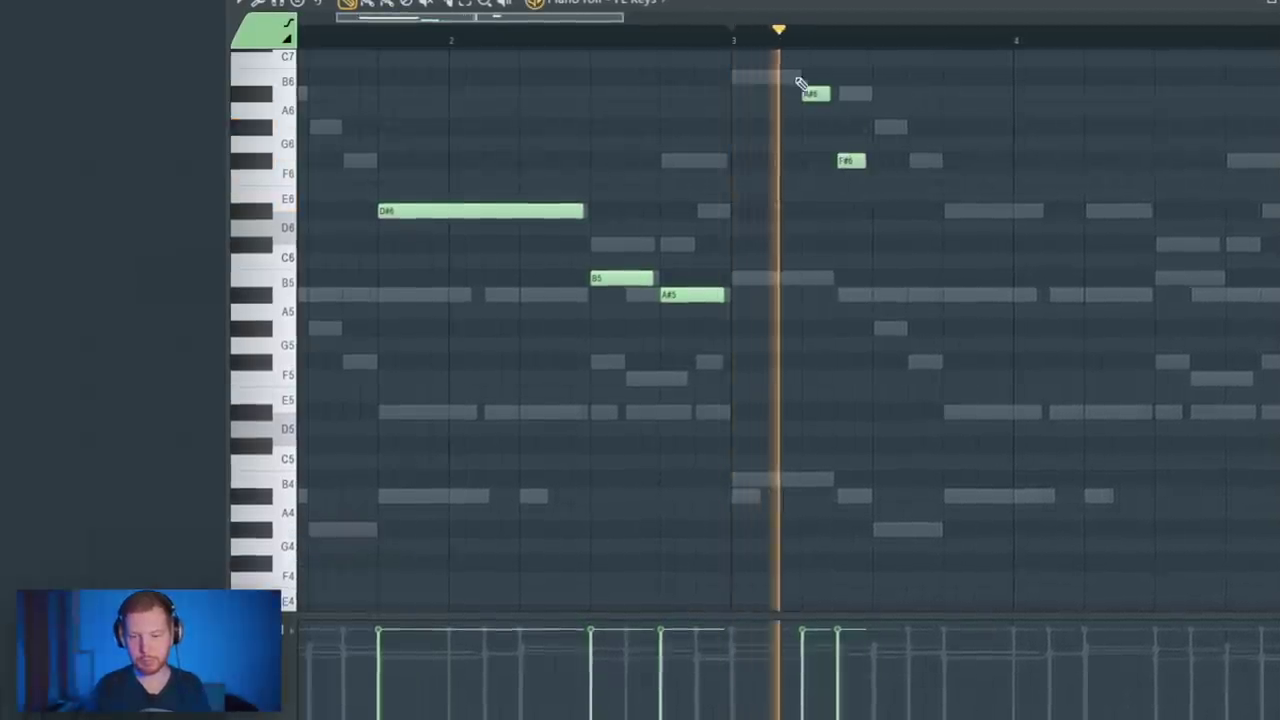
{"action": "left_click_drag", "start_coordinate": [797, 80], "coordinate": [880, 186]}
{"action": "key", "text": "space"}
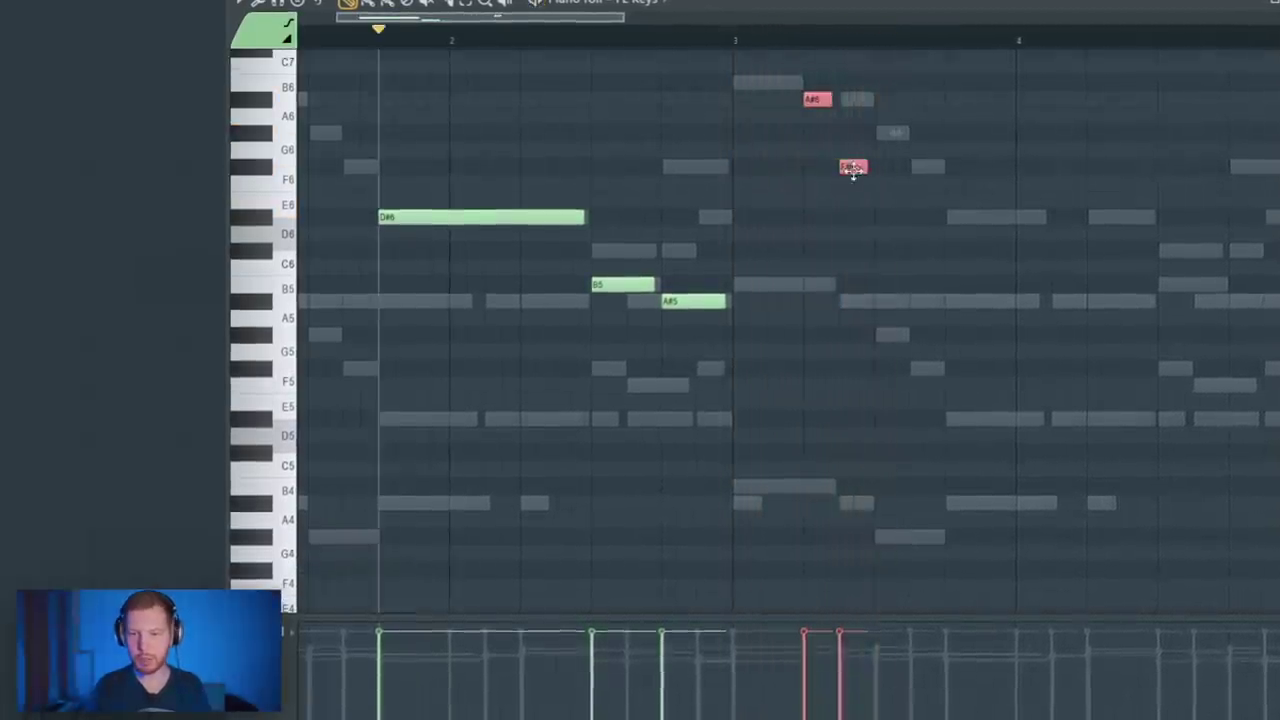
{"action": "key", "text": "space"}
{"action": "left_click", "coordinate": [960, 133]}
{"action": "left_click_drag", "start_coordinate": [976, 133], "coordinate": [1086, 134]}
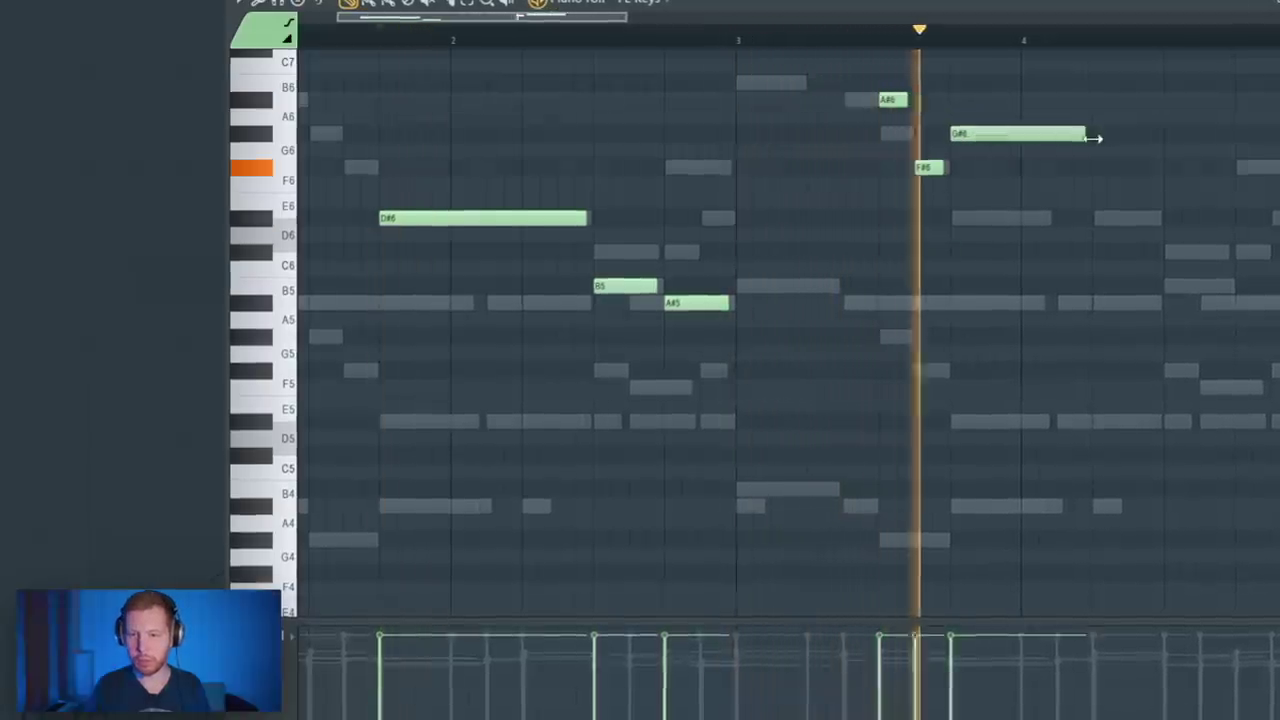
{"action": "key", "text": "space"}
Step: Complete the FL Keys melody with D#6, B6 and A#6 in bar 4 plus tiny grace notes, and repeat it over bars 5 to 8
{"action": "scroll", "coordinate": [940, 222], "scroll_direction": "up", "scroll_amount": 4}
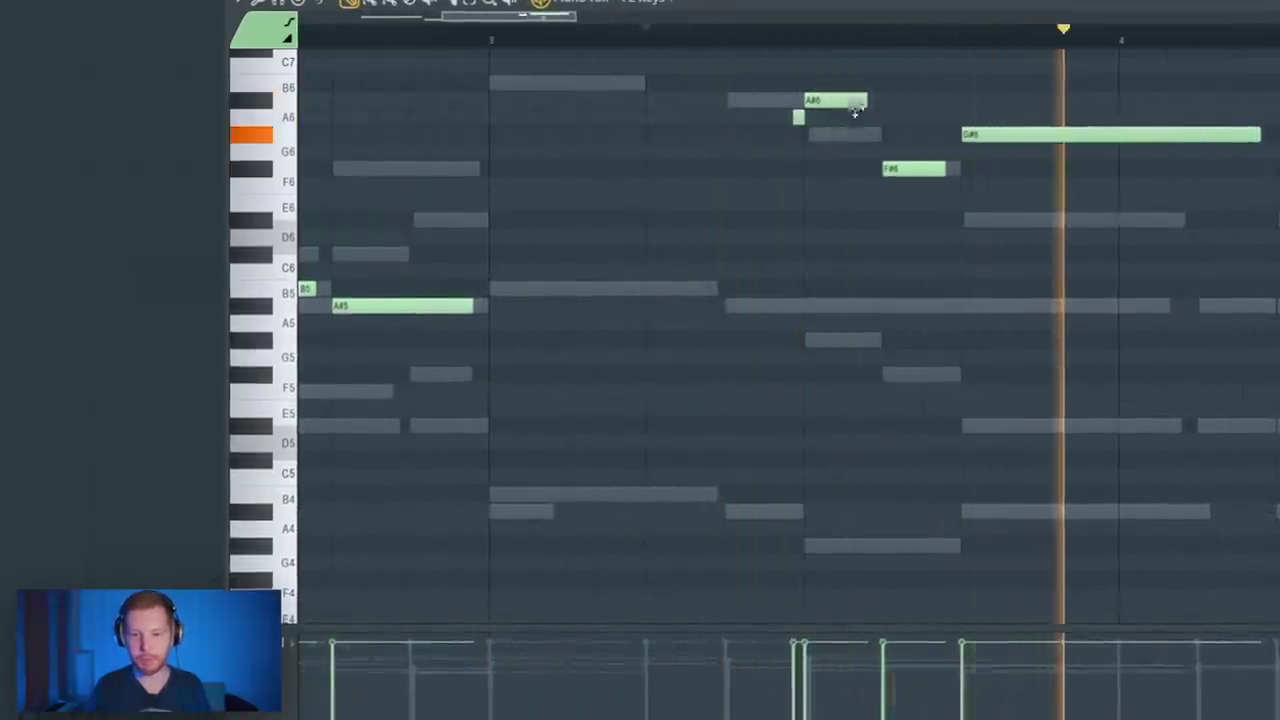
{"action": "scroll", "coordinate": [900, 290], "scroll_direction": "down", "scroll_amount": 4}
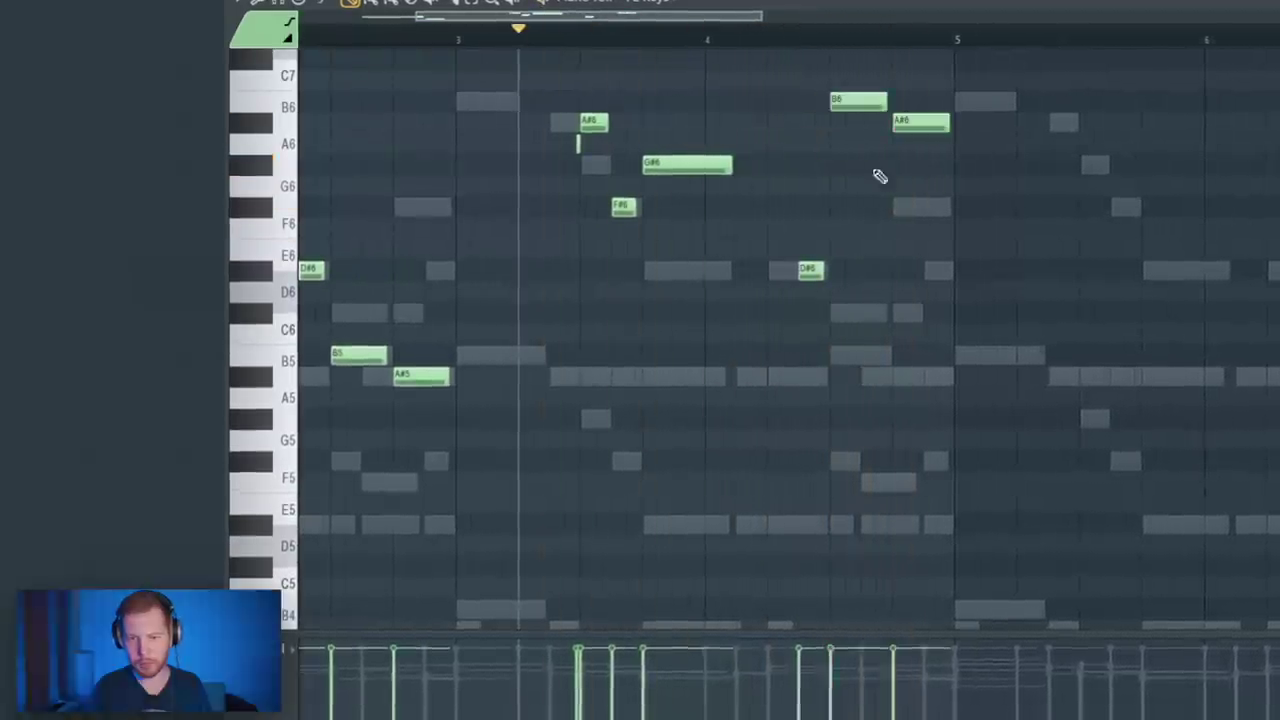
{"action": "scroll", "coordinate": [857, 160], "scroll_direction": "up", "scroll_amount": 3}
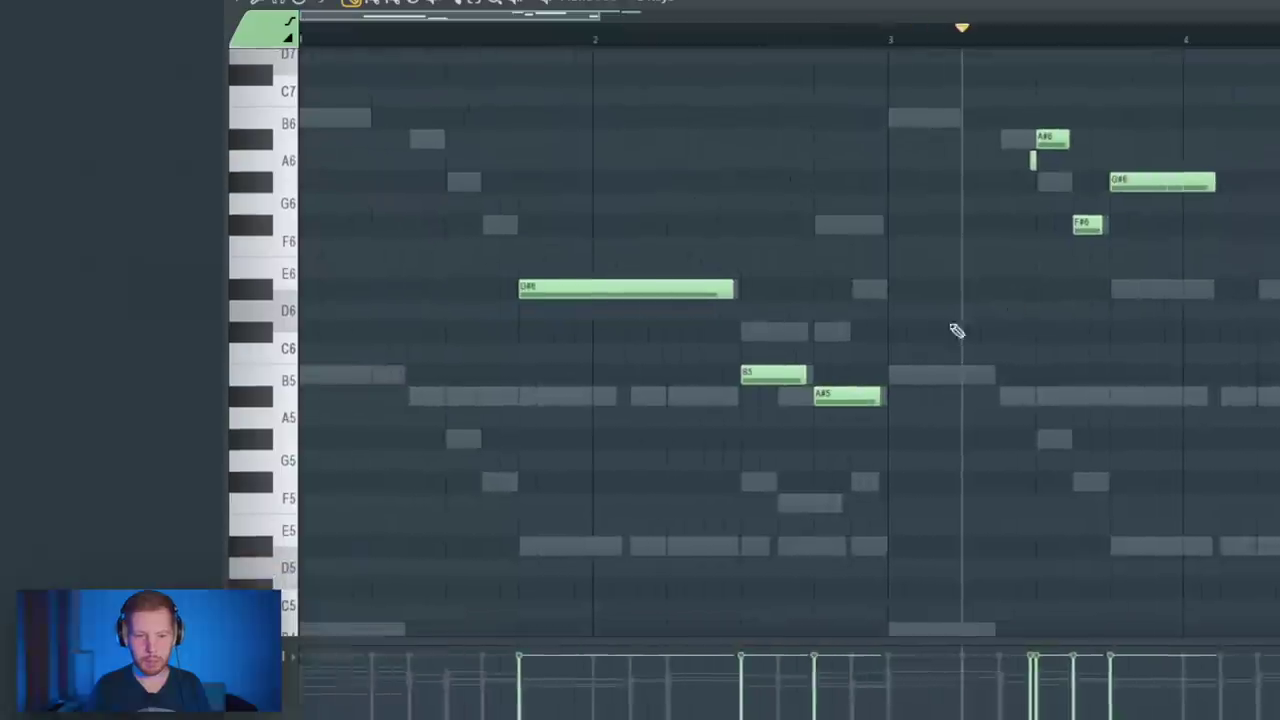
{"action": "left_click_drag", "start_coordinate": [553, 289], "coordinate": [570, 317]}
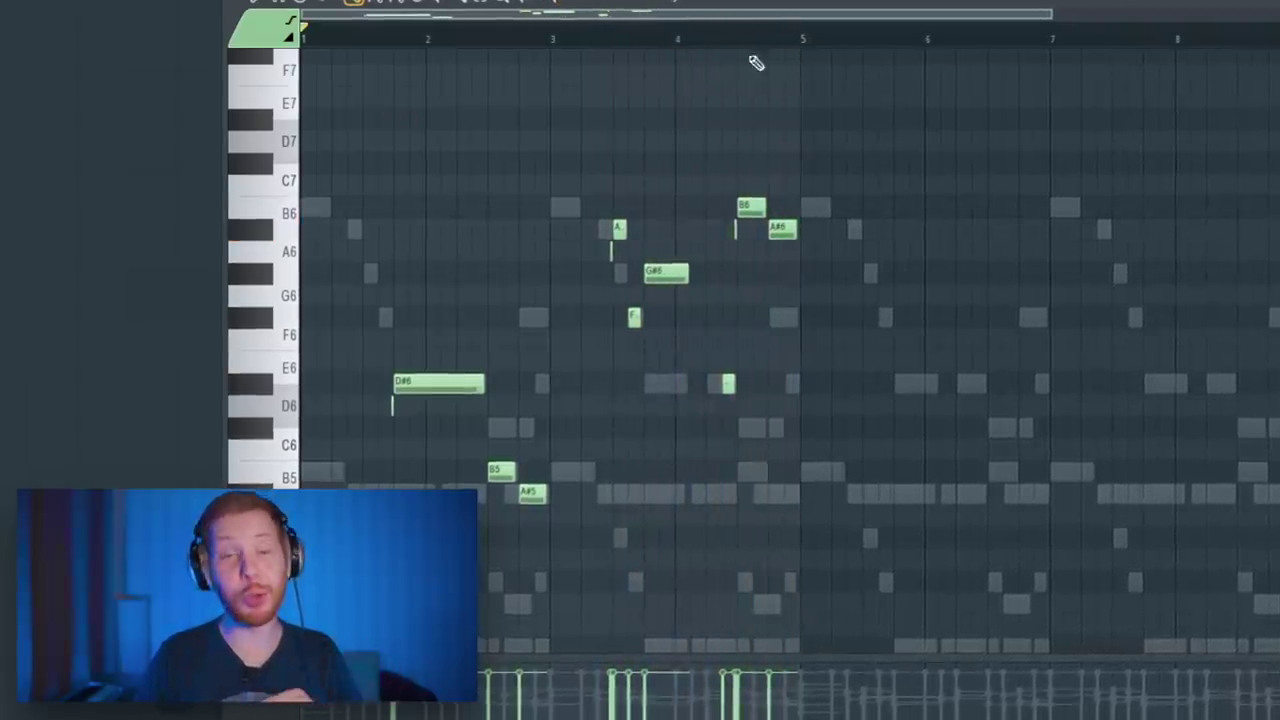
{"action": "key", "text": "ctrl+a"}
{"action": "key", "text": "ctrl+b"}
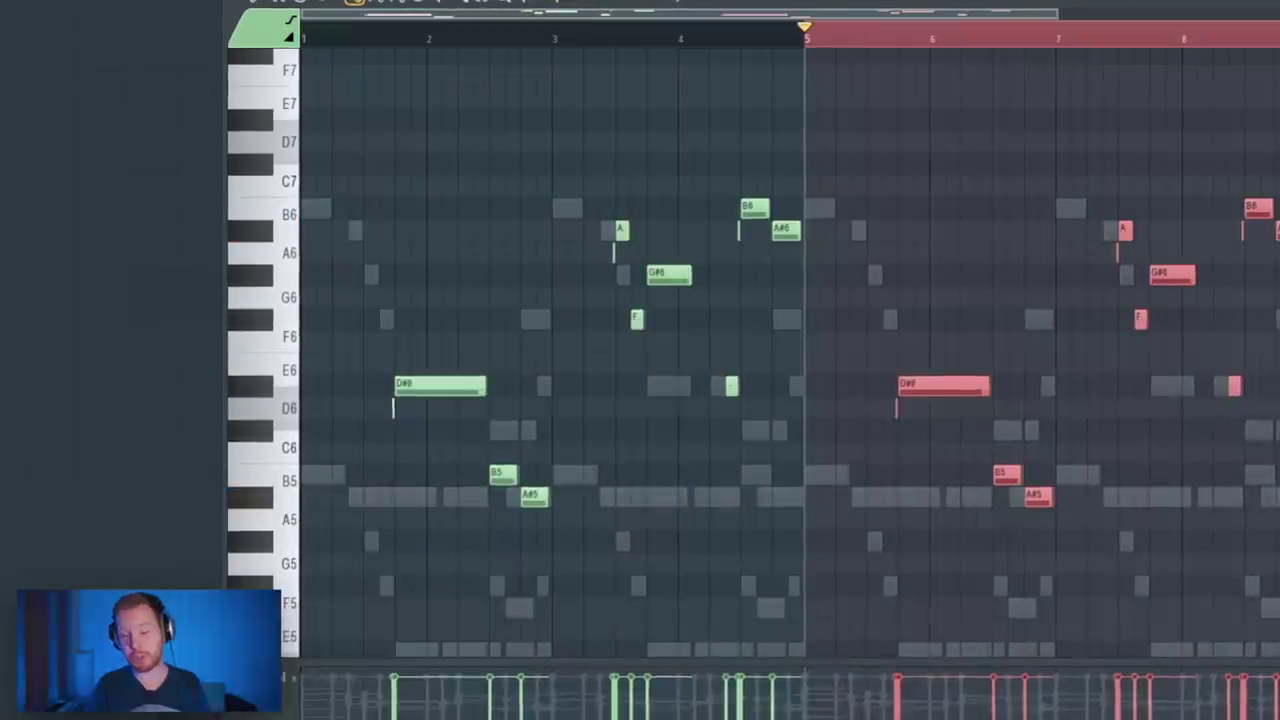
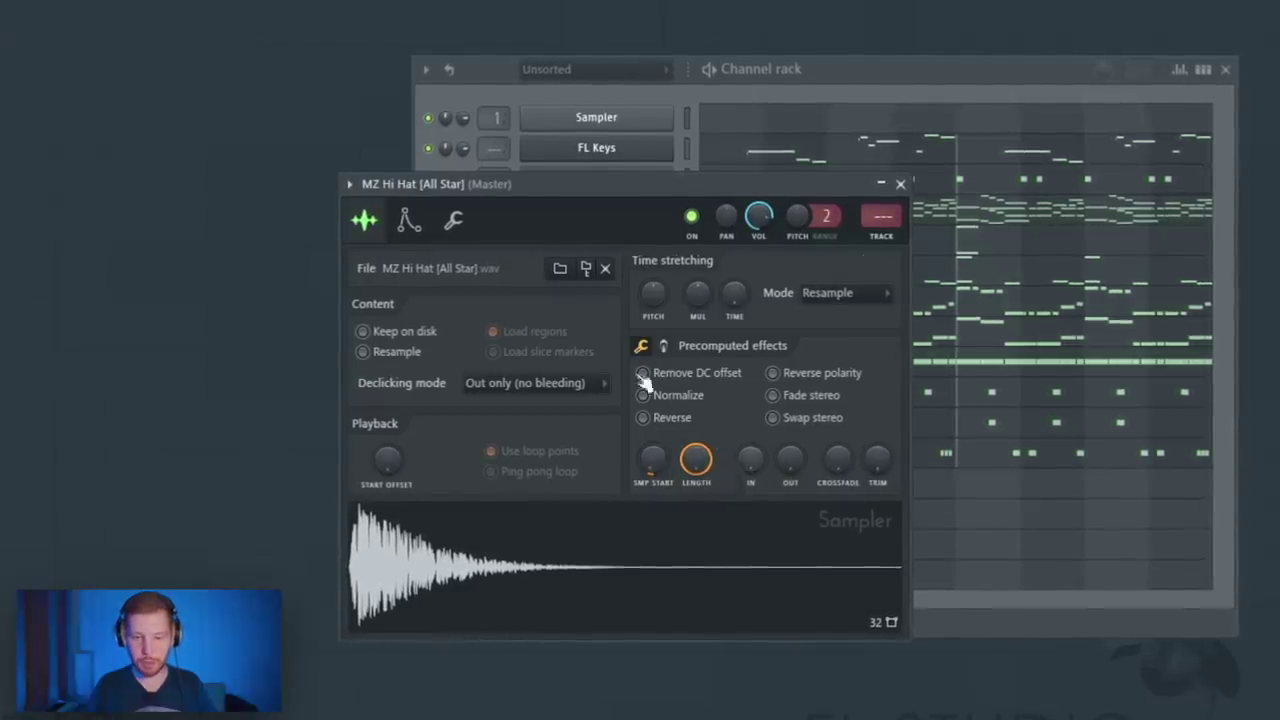
Step: Check the arpeggiator, echo and root note settings of the MZ Hi Hat [All Star] sample and close its window
{"action": "left_click", "coordinate": [454, 219]}
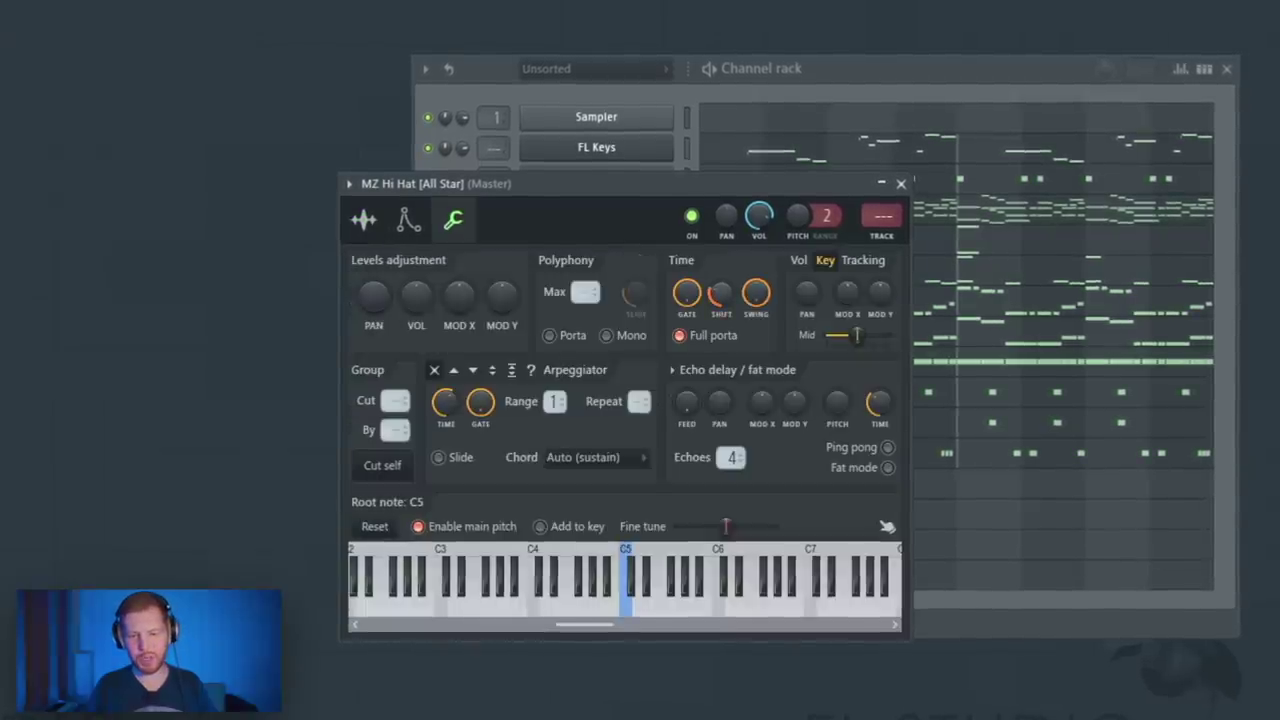
{"action": "left_click", "coordinate": [903, 183]}
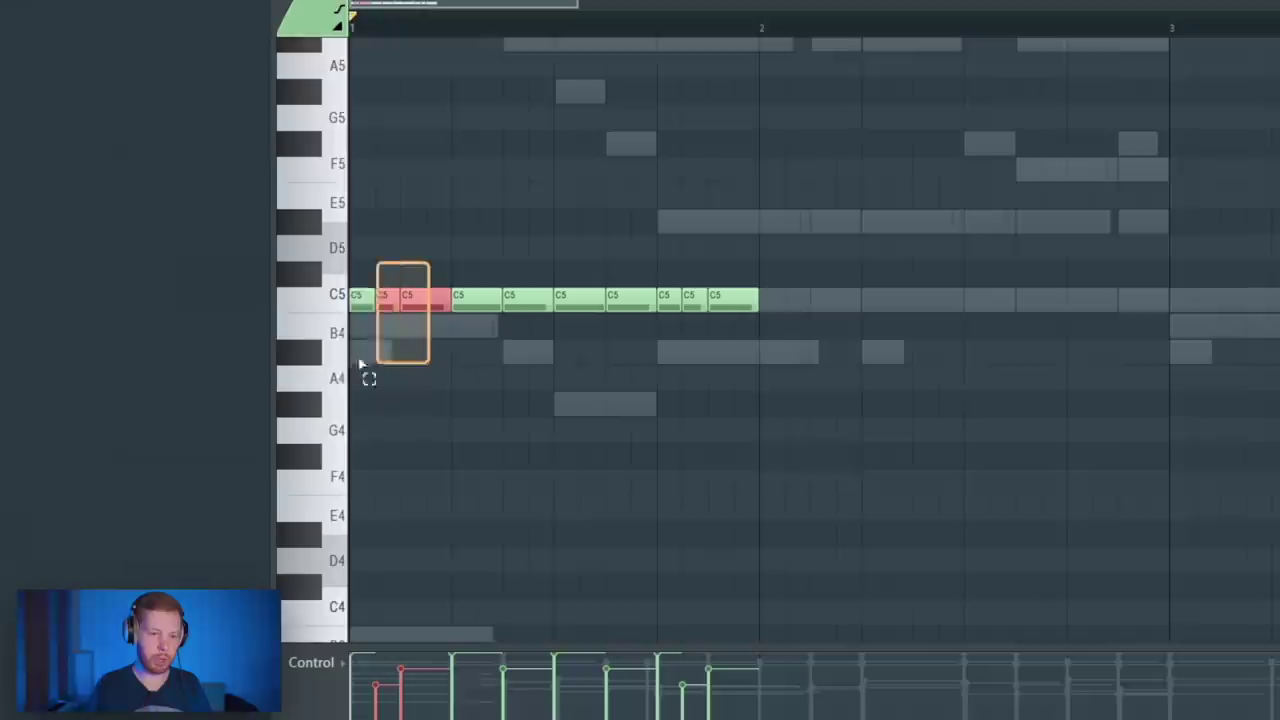
Step: Vary the MZ Hi Hat [All Star] pattern with groups of shorter C5 hits over four bars and select all its notes
{"action": "scroll", "coordinate": [690, 410], "scroll_direction": "down", "scroll_amount": 2, "text": "ctrl"}
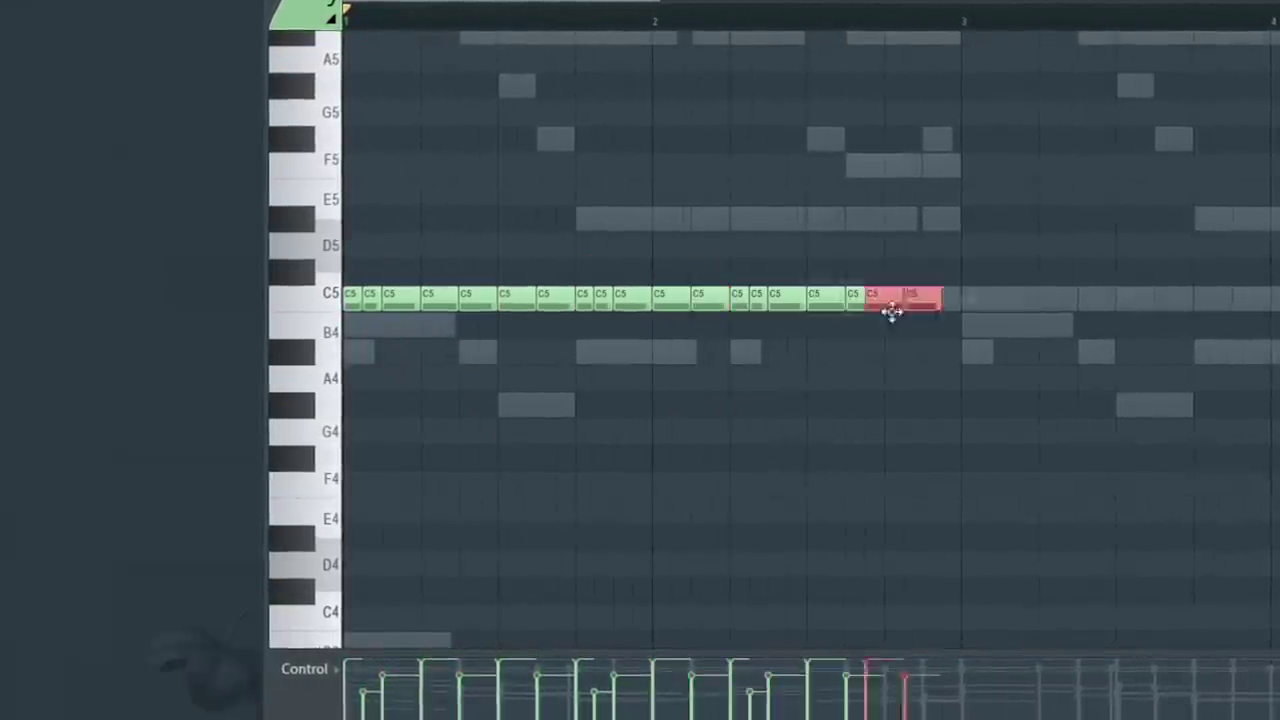
{"action": "scroll", "coordinate": [831, 483], "scroll_direction": "down", "scroll_amount": 1, "text": "ctrl"}
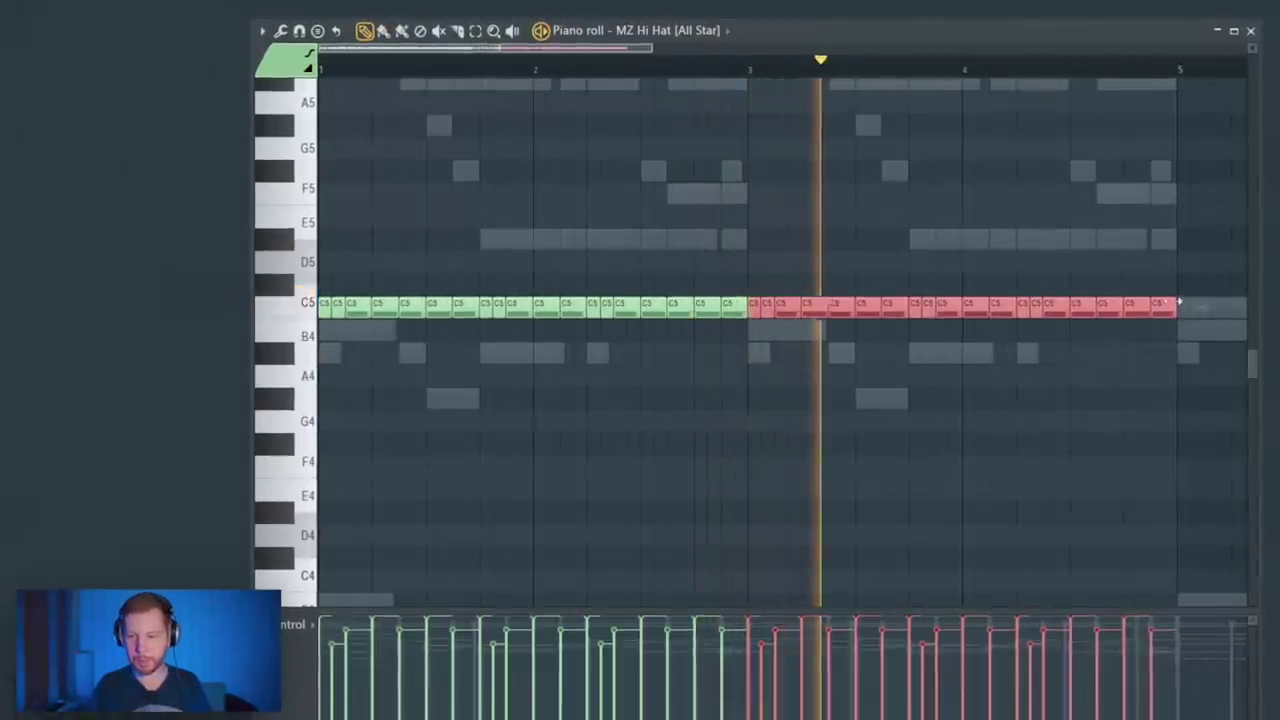
{"action": "left_click_drag", "start_coordinate": [1183, 277], "coordinate": [1095, 347]}
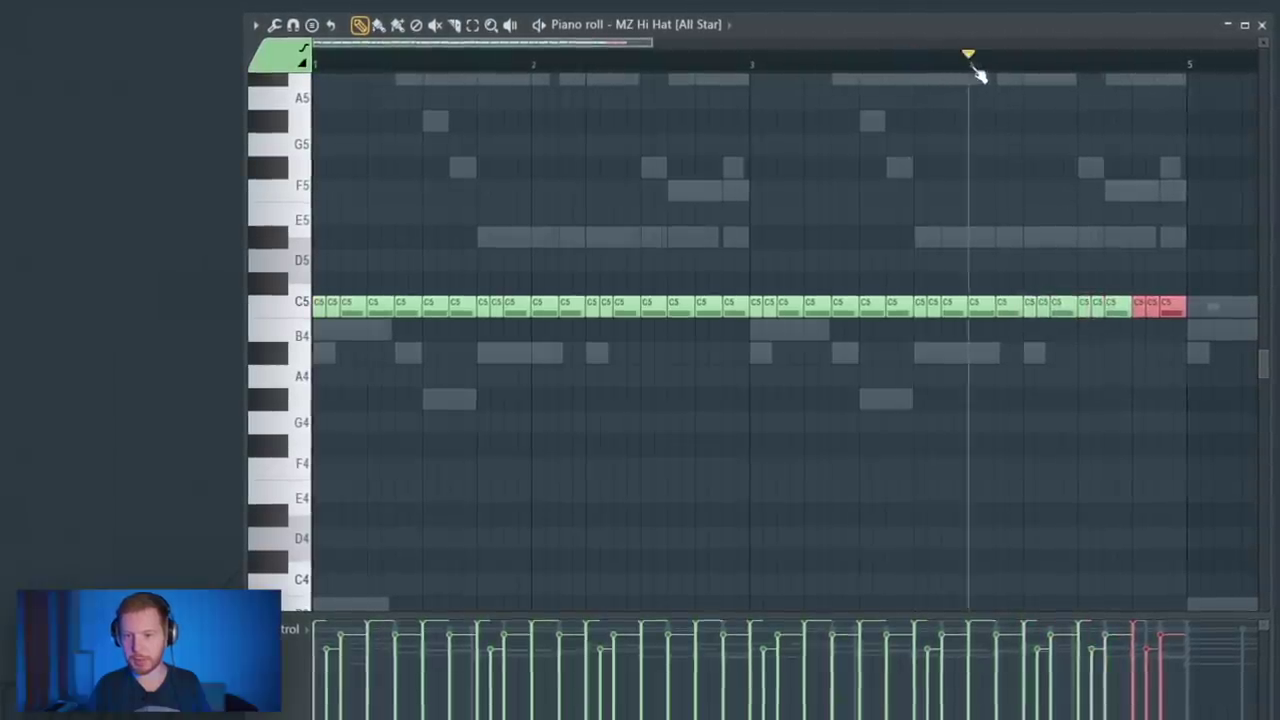
{"action": "key", "text": "ctrl+a"}
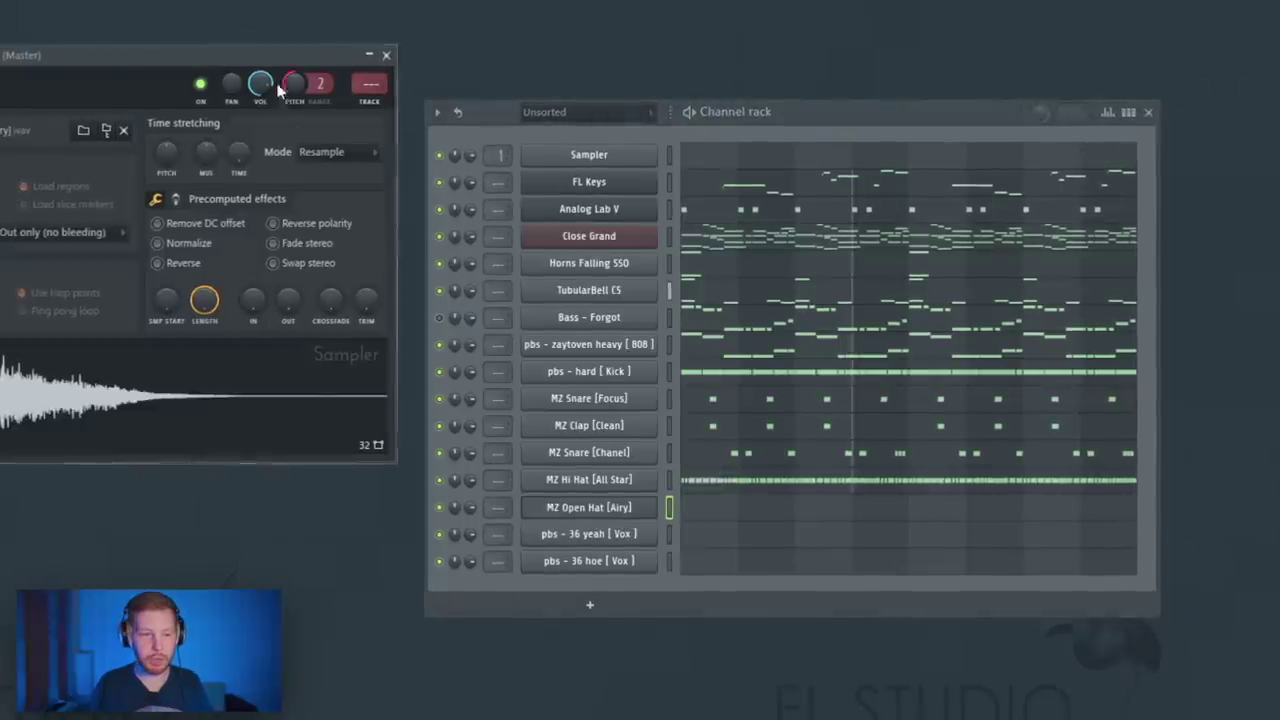
Step: Place spaced C5 hits for the MZ Open Hat [Airy] channel across bars 1 to 4 of the piano roll
{"action": "left_click_drag", "start_coordinate": [271, 61], "coordinate": [696, 153]}
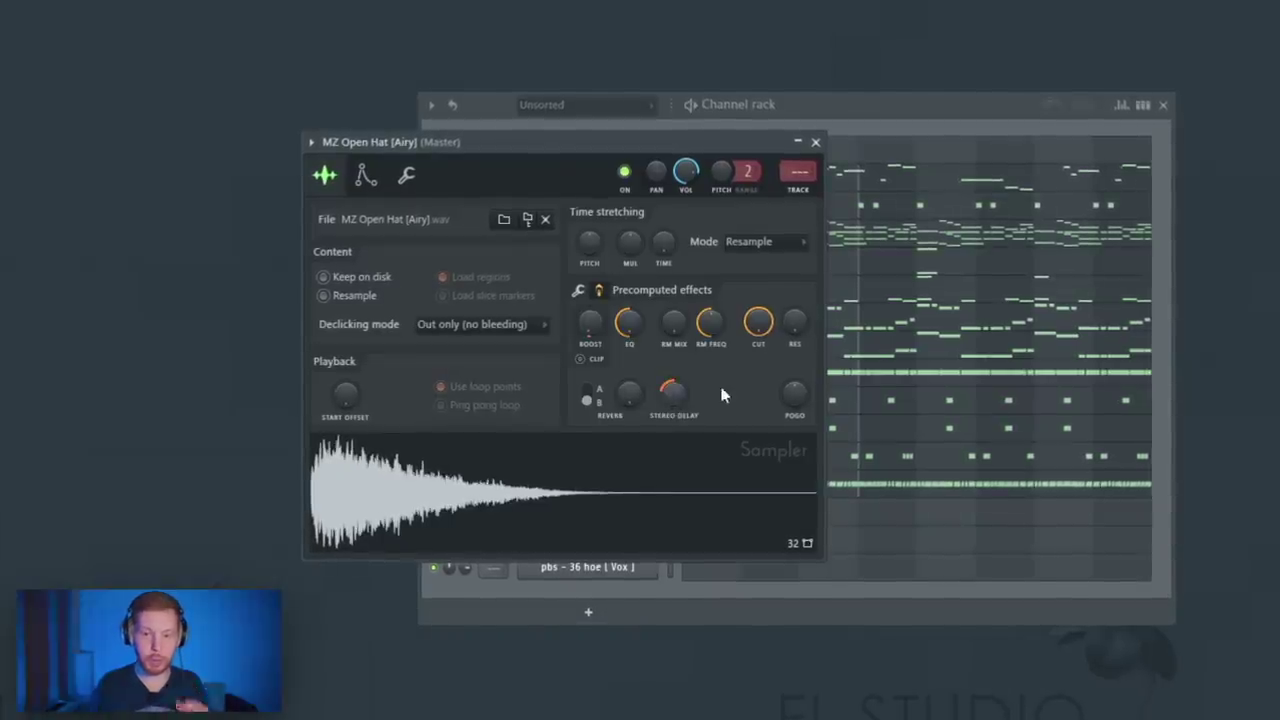
{"action": "left_click", "coordinate": [834, 580]}
{"action": "left_click", "coordinate": [720, 514]}
{"action": "left_click", "coordinate": [305, 343]}
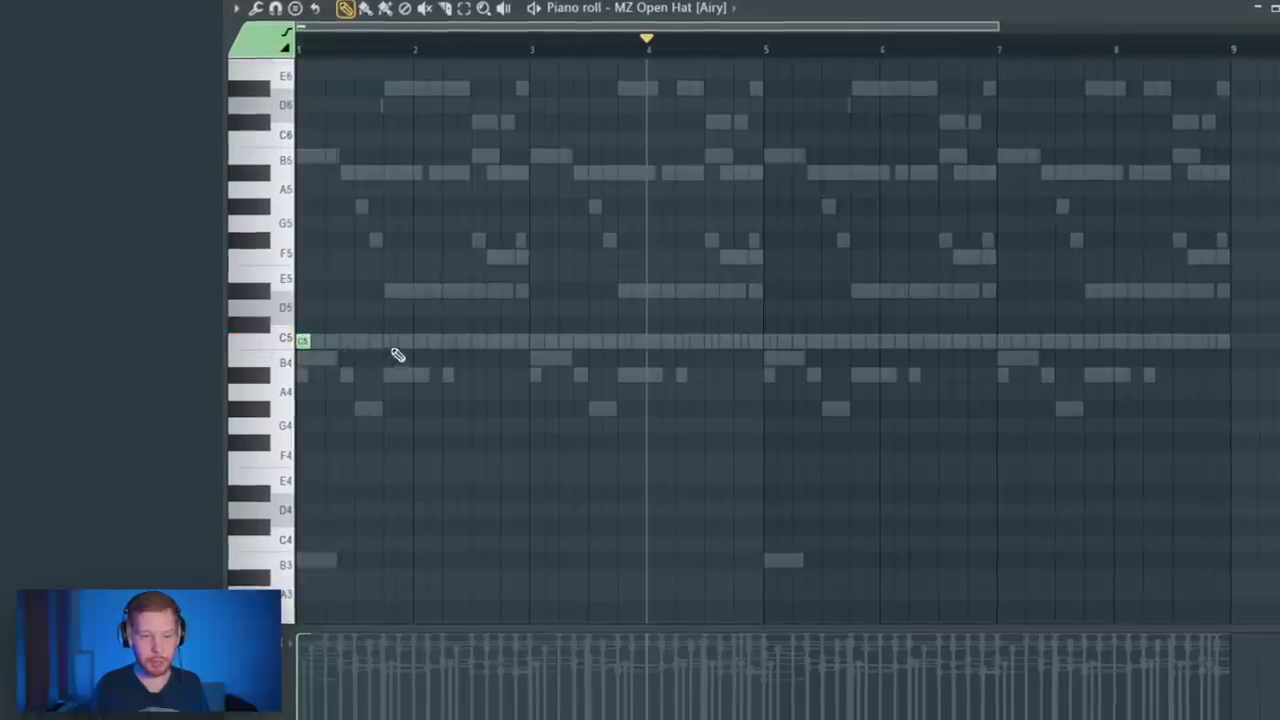
{"action": "left_click", "coordinate": [391, 342]}
{"action": "left_click", "coordinate": [537, 341]}
{"action": "left_click", "coordinate": [625, 341]}
{"action": "left_click", "coordinate": [684, 341]}
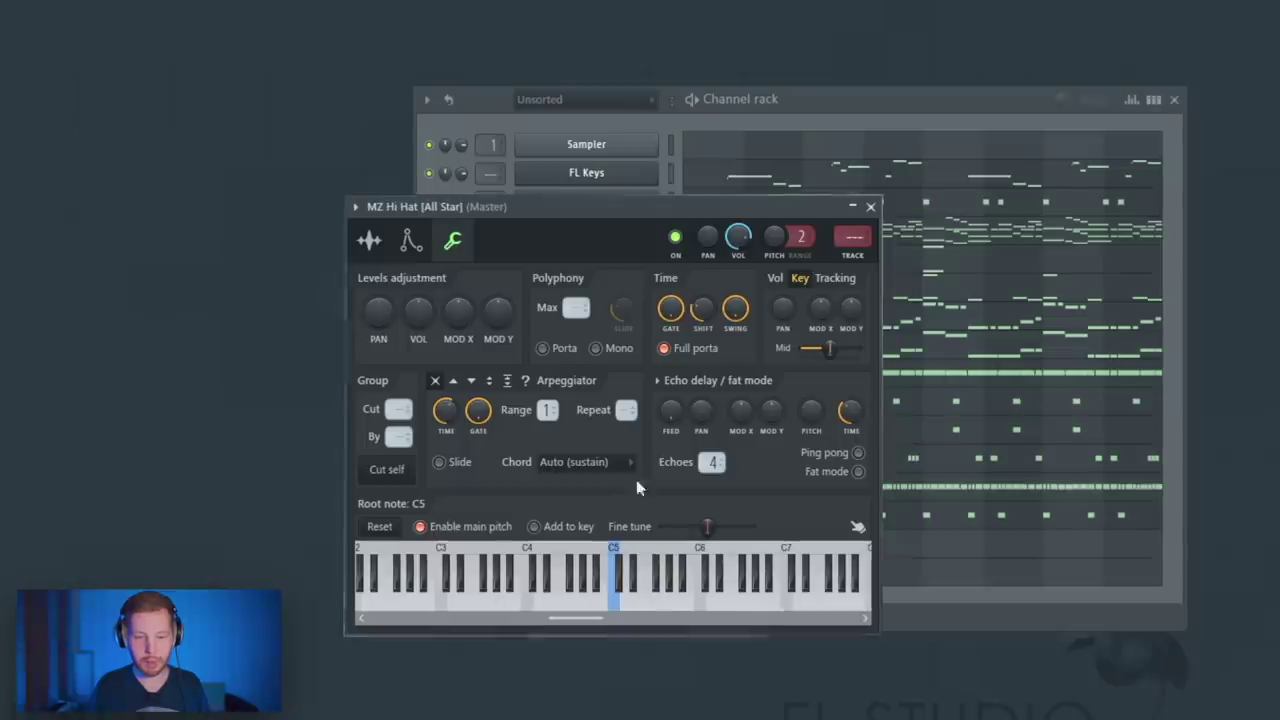
Step: Adjust the stereo delay in the precomputed effects of the MZ Hi Hat [All Star] sample during playback
{"action": "left_click", "coordinate": [380, 242]}
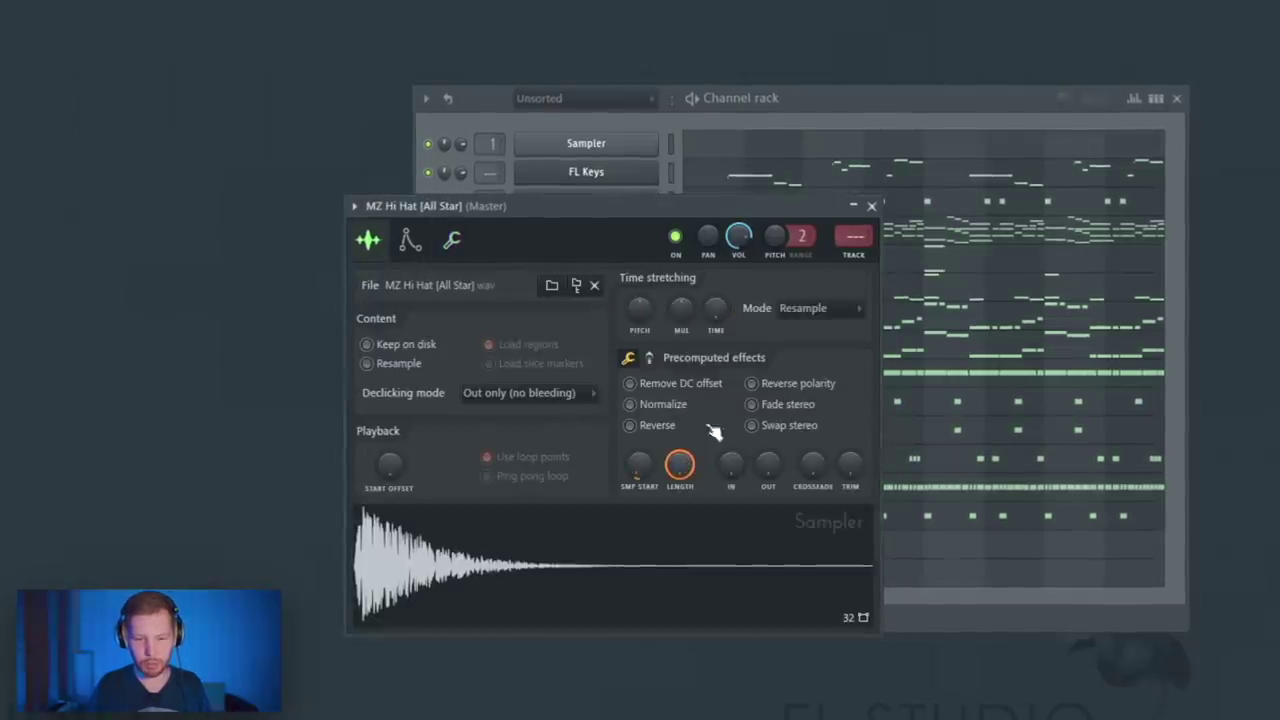
{"action": "key", "text": "space"}
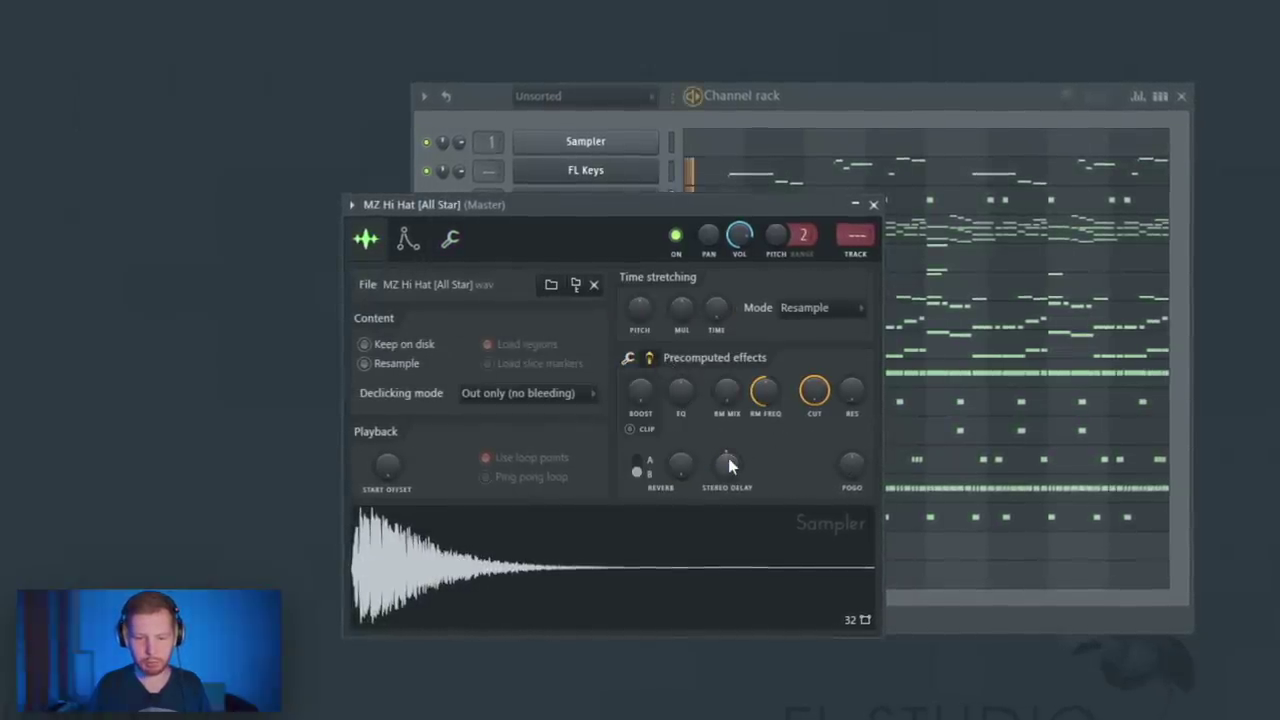
{"action": "left_click_drag", "start_coordinate": [728, 459], "coordinate": [728, 456]}
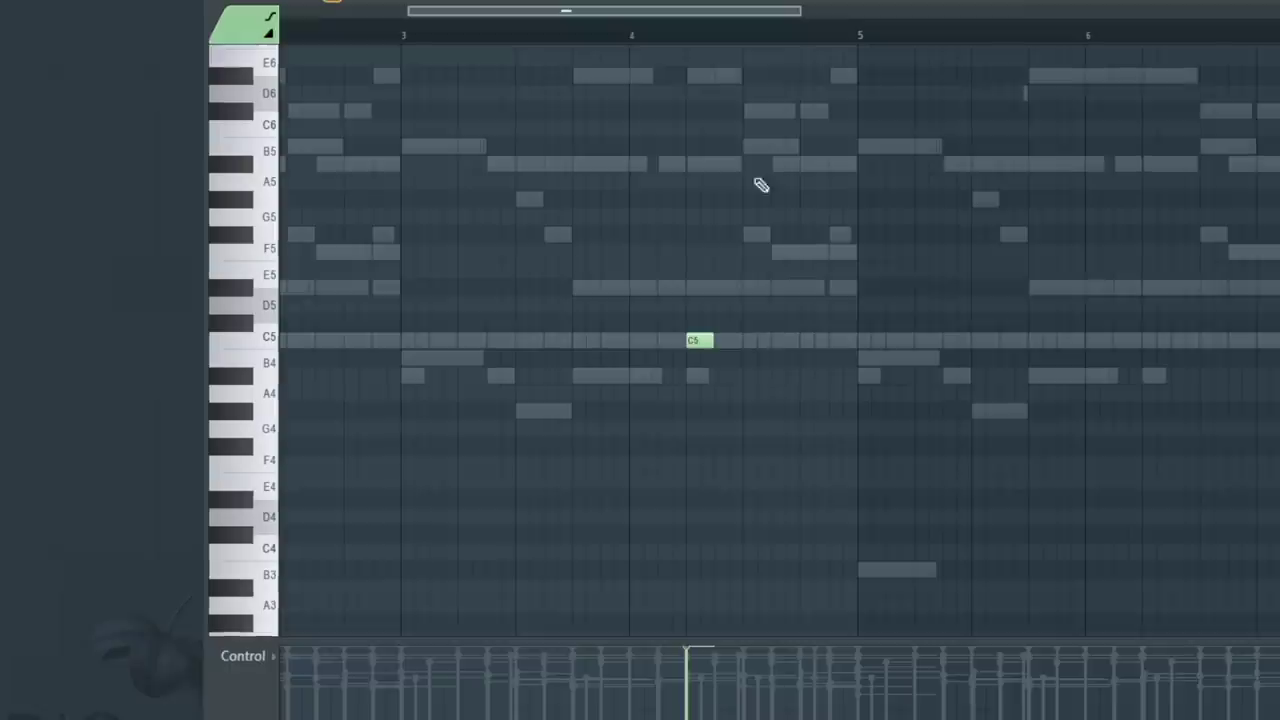
Step: Place a short C5 vox hit on the third beat of bar 4
{"action": "left_click_drag", "start_coordinate": [686, 337], "coordinate": [751, 340]}
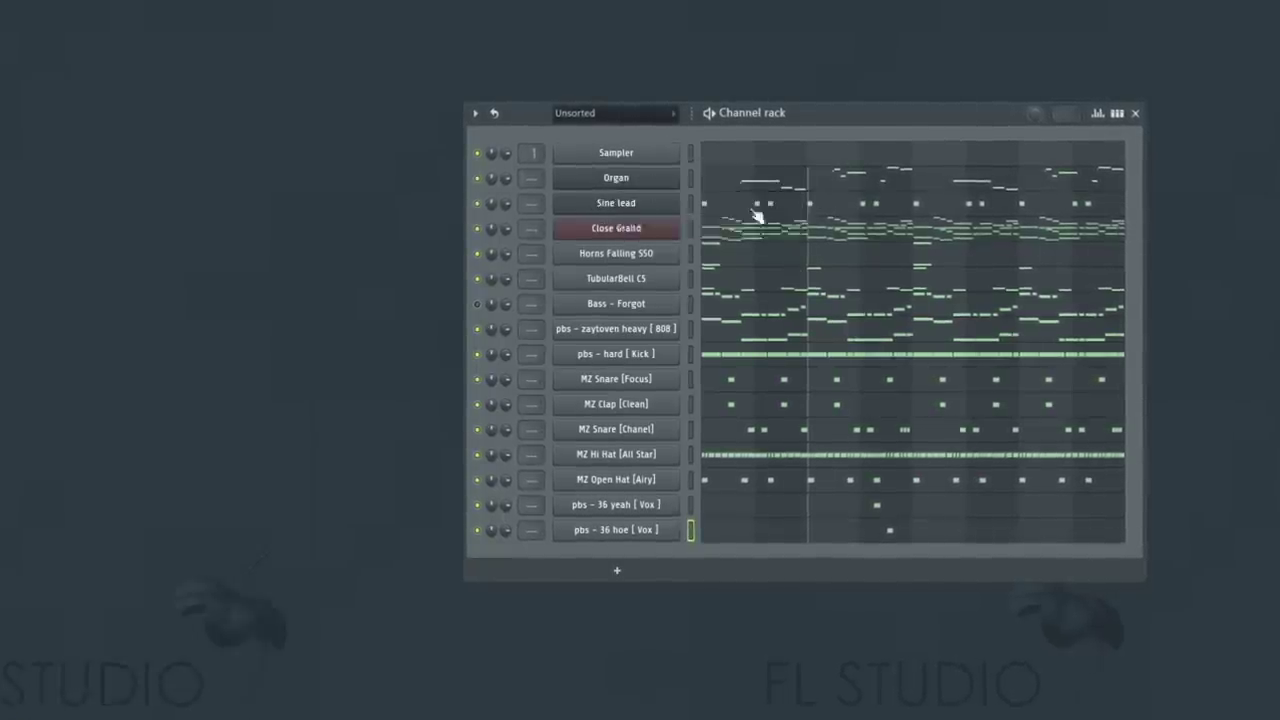
Step: Rename the channels Piano, Horns, Tubular bell, Bass, 808, Kick, Snare 1, Clap, Snare 2, Hi Hat, Open Hat, yeah and hoe
{"action": "type", "text": "r bell"}
{"action": "left_click", "coordinate": [641, 280]}
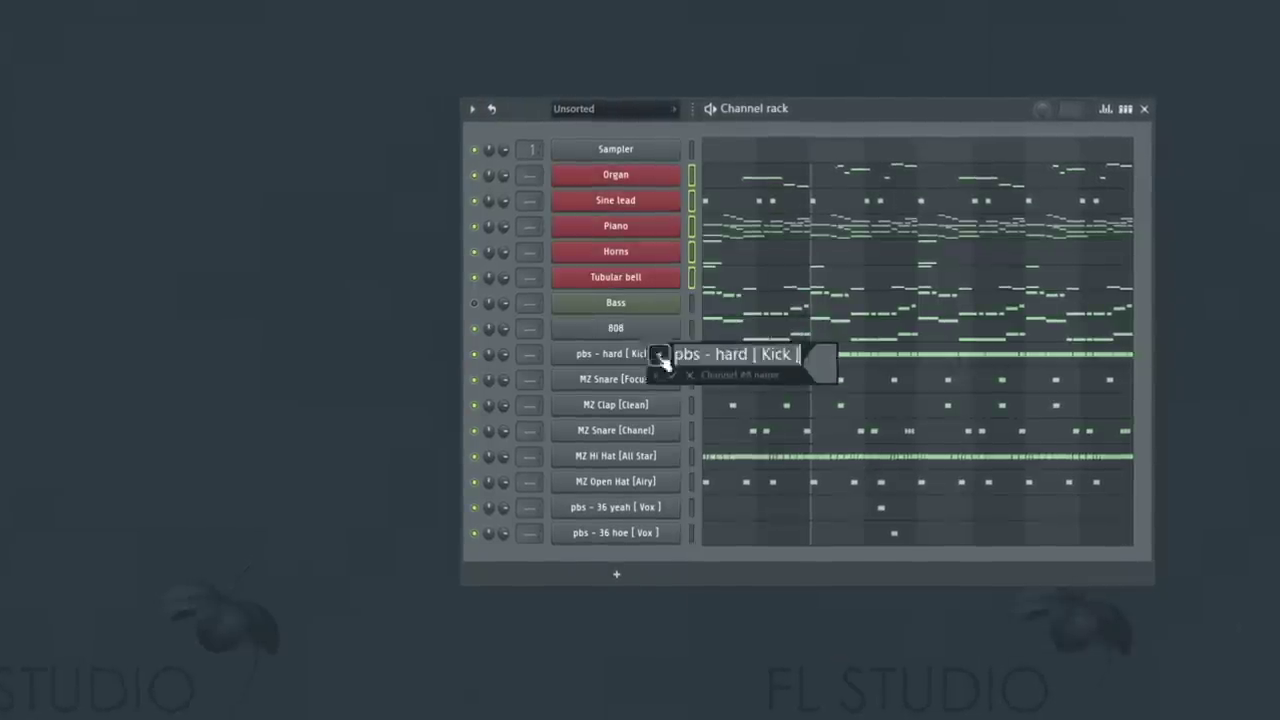
{"action": "type", "text": "KickSnare 1ClapSnare 2Hi HatOpen Hatyeahhoe"}
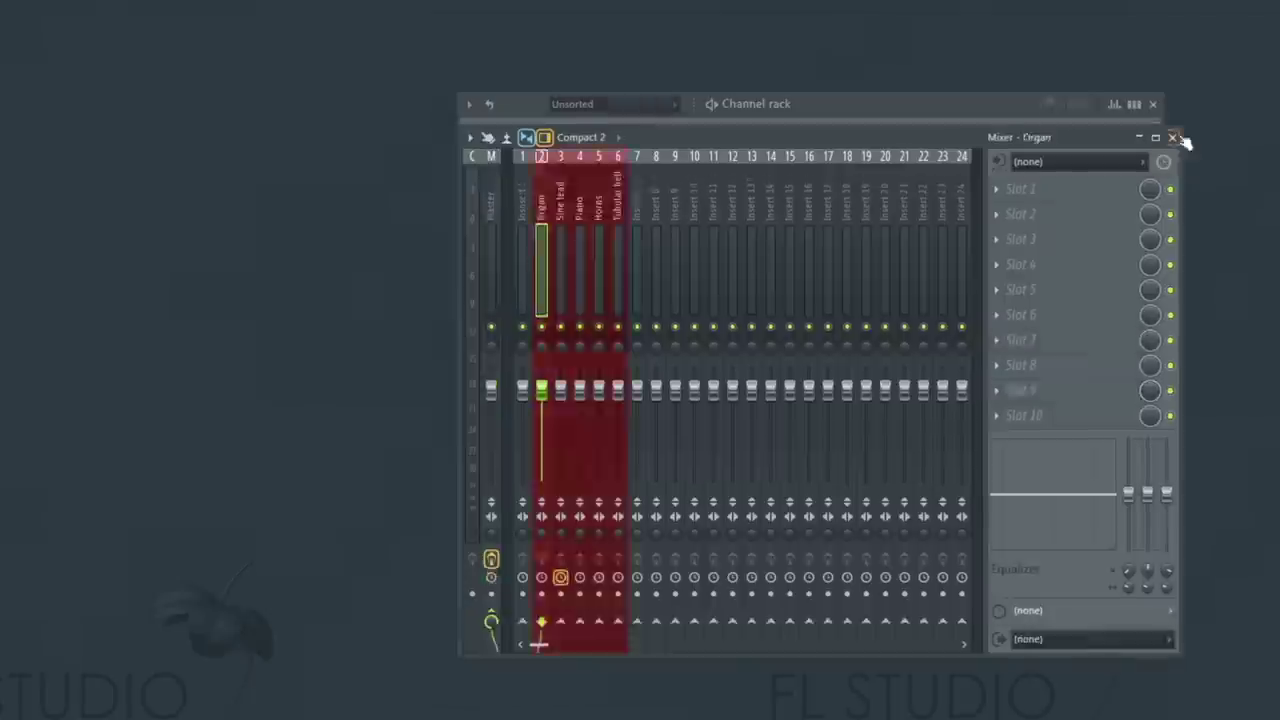
Step: Route the bass, vox, 808 and drum channels to their own mixer tracks after the melody tracks
{"action": "left_click", "coordinate": [696, 195]}
{"action": "key", "text": "ctrl+shift+l"}
{"action": "left_click", "coordinate": [674, 194]}
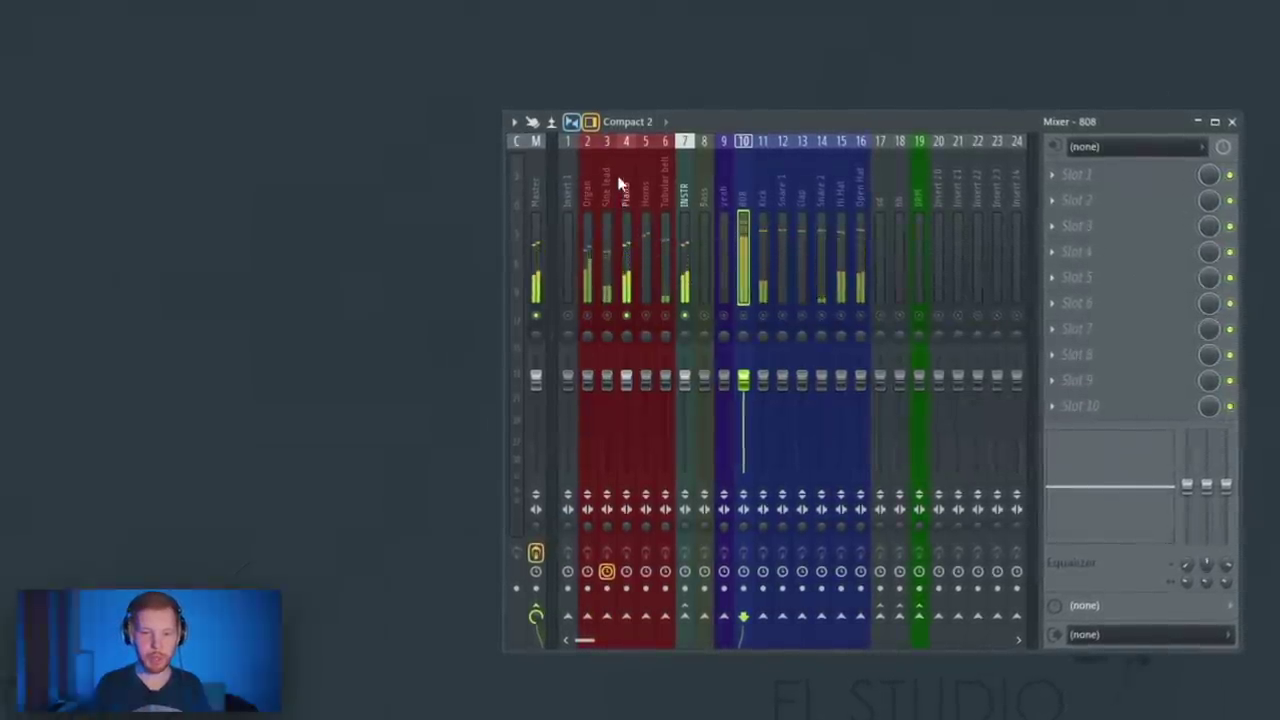
Step: Load RC-20 Retro Color into the second effect slot of the Piano mixer track
{"action": "left_click", "coordinate": [621, 182]}
{"action": "left_click", "coordinate": [1138, 205]}
{"action": "mouse_move", "coordinate": [1090, 223]}
{"action": "key", "text": "r"}
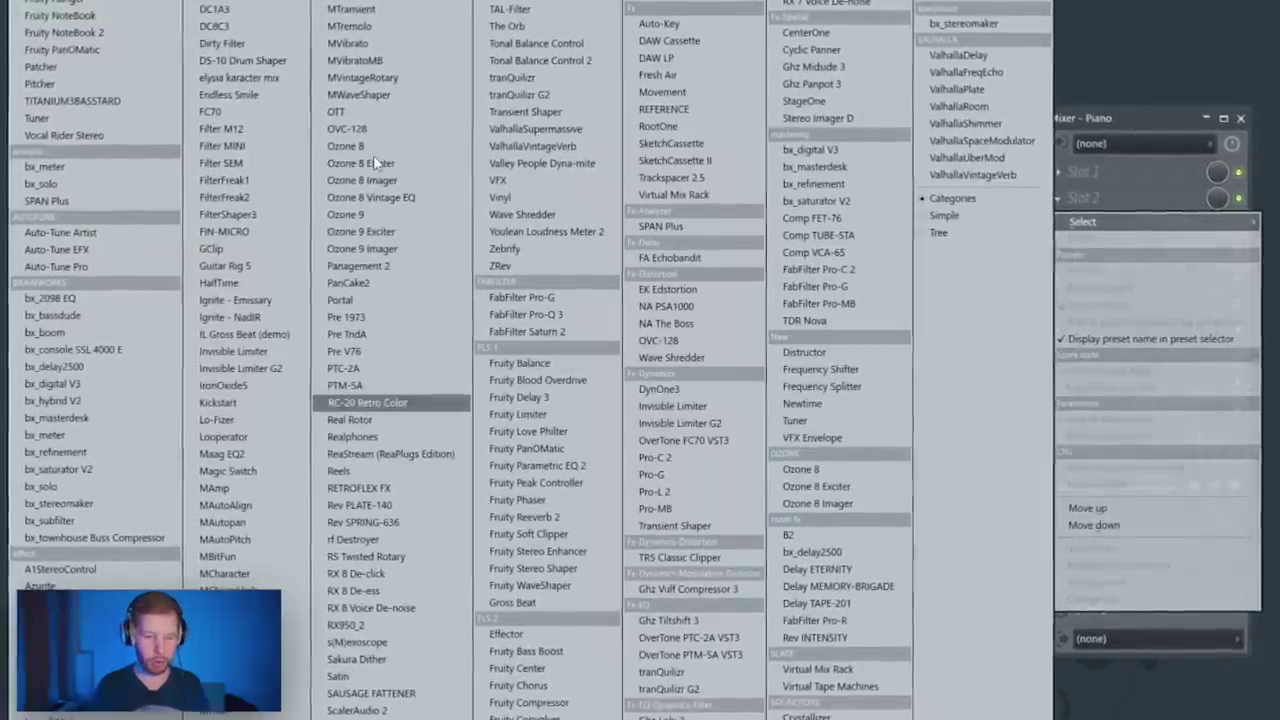
{"action": "key", "text": "Return"}
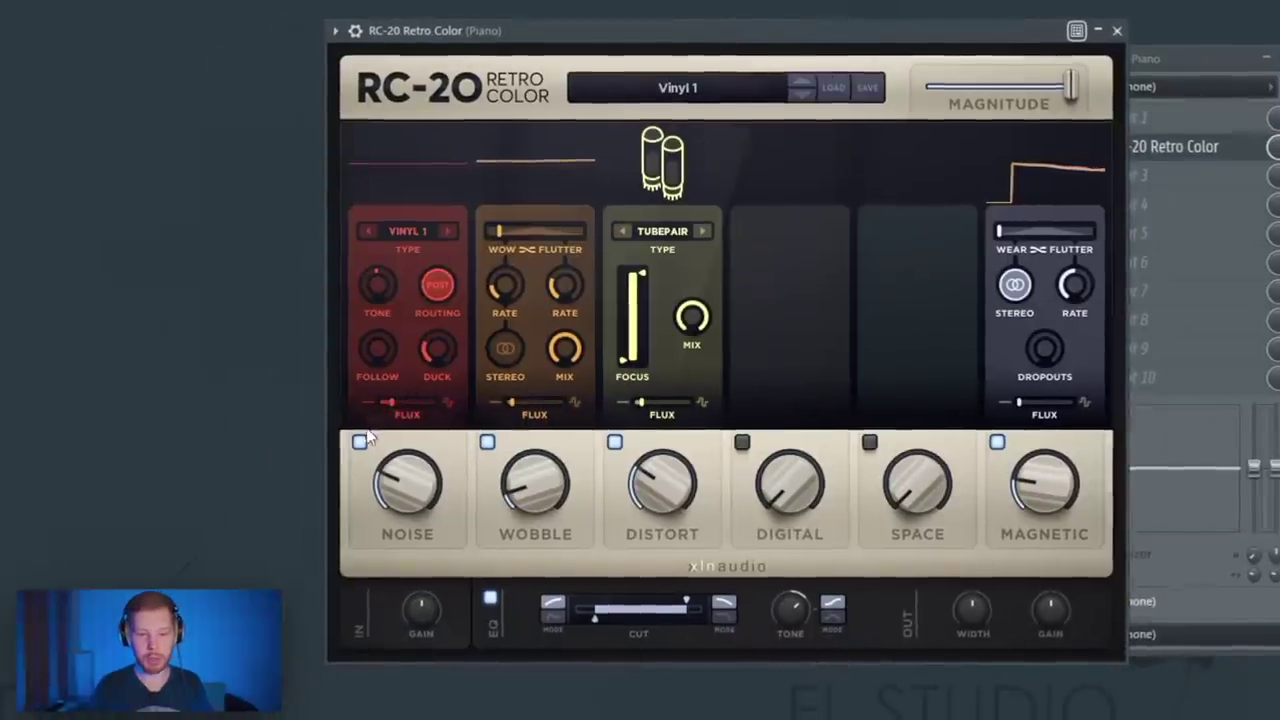
Step: Disable Noise, enable Space and raise Distort in the Piano's RC-20 Retro Color, and close its window
{"action": "left_click", "coordinate": [360, 441]}
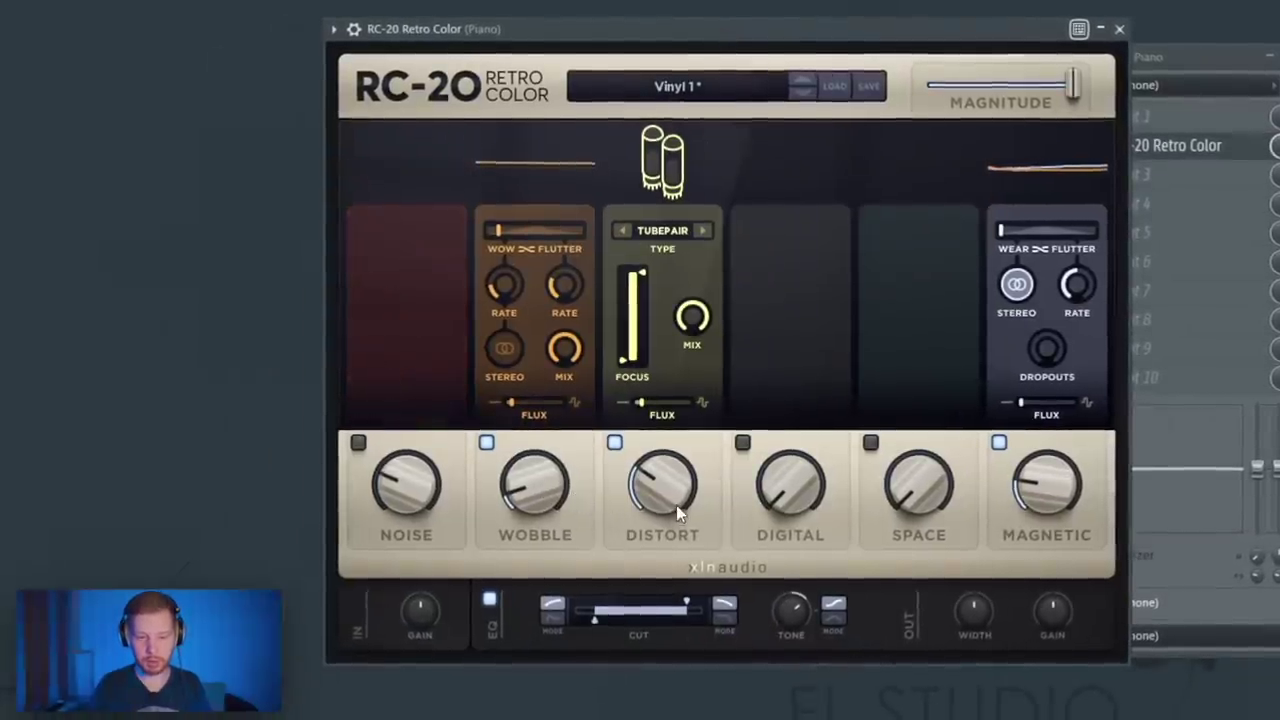
{"action": "left_click", "coordinate": [871, 442]}
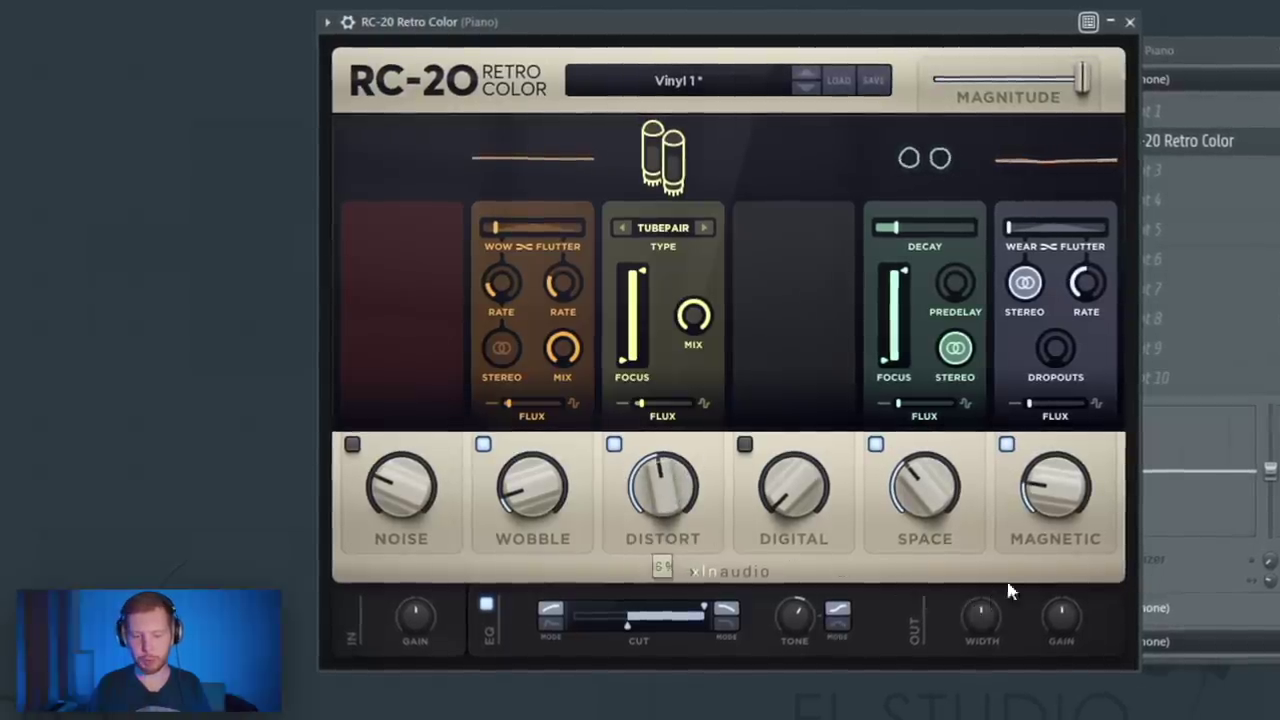
{"action": "left_click", "coordinate": [1131, 20]}
Step: Copy the Piano track's RC-20 Retro Color settings onto the Tubular bell mixer track
{"action": "left_click", "coordinate": [628, 128]}
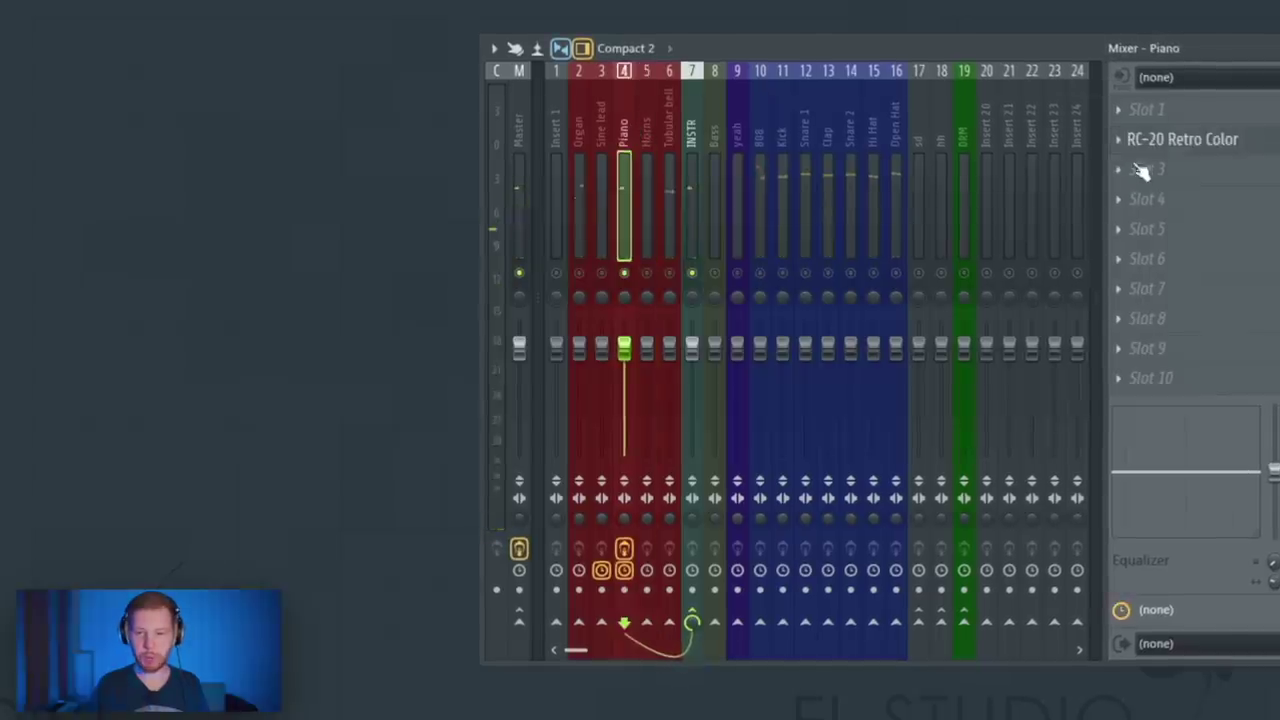
{"action": "left_click", "coordinate": [1122, 140]}
{"action": "left_click_drag", "start_coordinate": [1168, 263], "coordinate": [678, 187]}
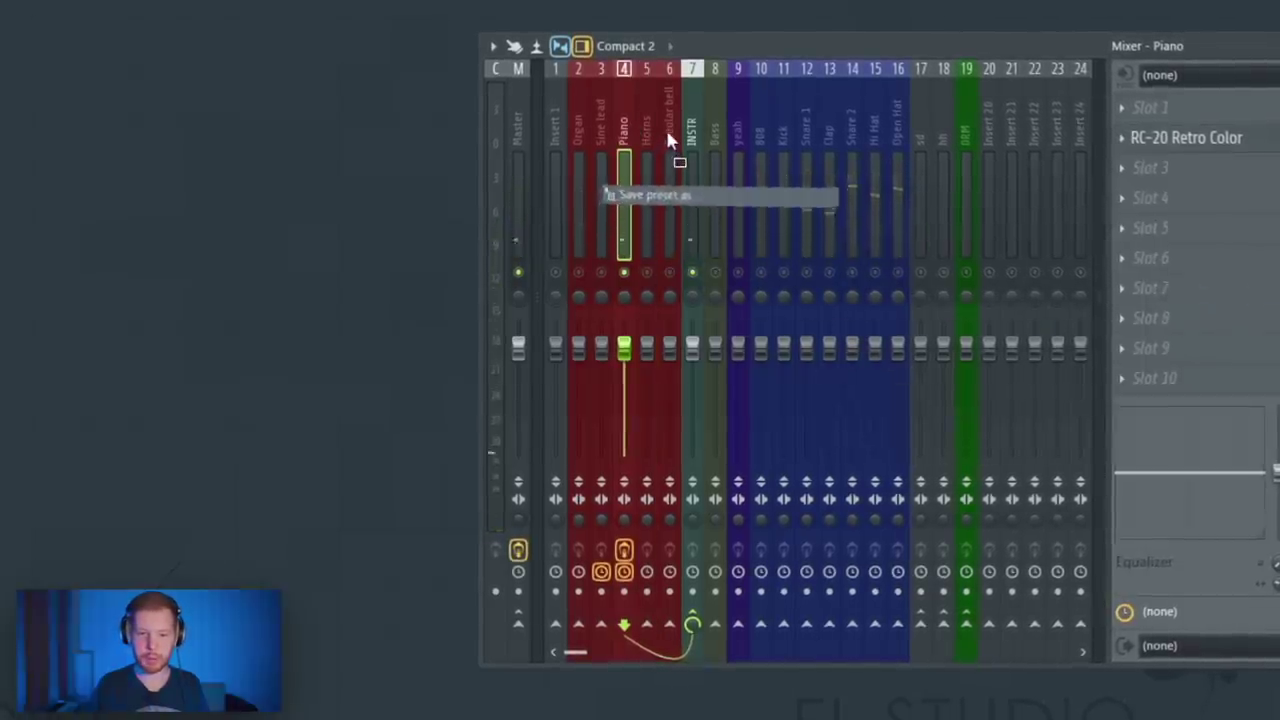
{"action": "left_click_drag", "start_coordinate": [716, 258], "coordinate": [679, 265]}
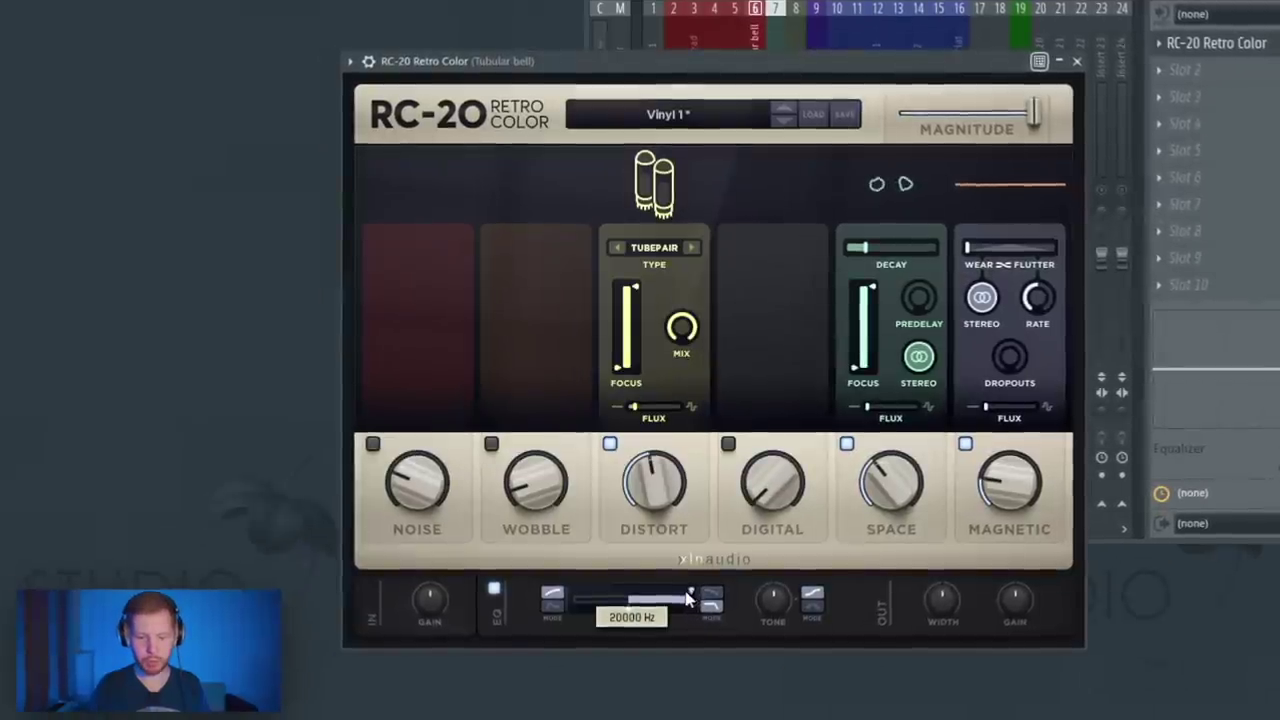
Step: Lower the high cut of the Tubular bell's RC-20 Retro Color and increase its Space amount and decay
{"action": "left_click_drag", "start_coordinate": [696, 600], "coordinate": [687, 599]}
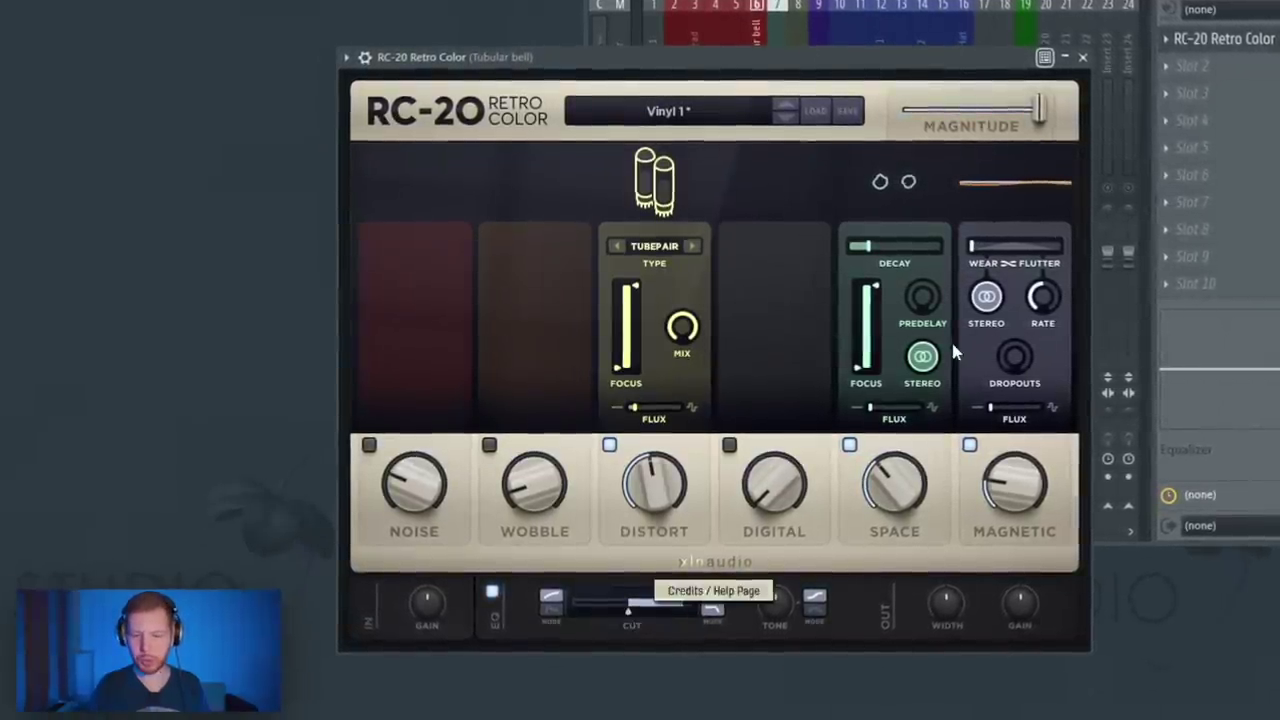
{"action": "left_click_drag", "start_coordinate": [900, 466], "coordinate": [905, 455]}
{"action": "left_click_drag", "start_coordinate": [874, 247], "coordinate": [889, 248]}
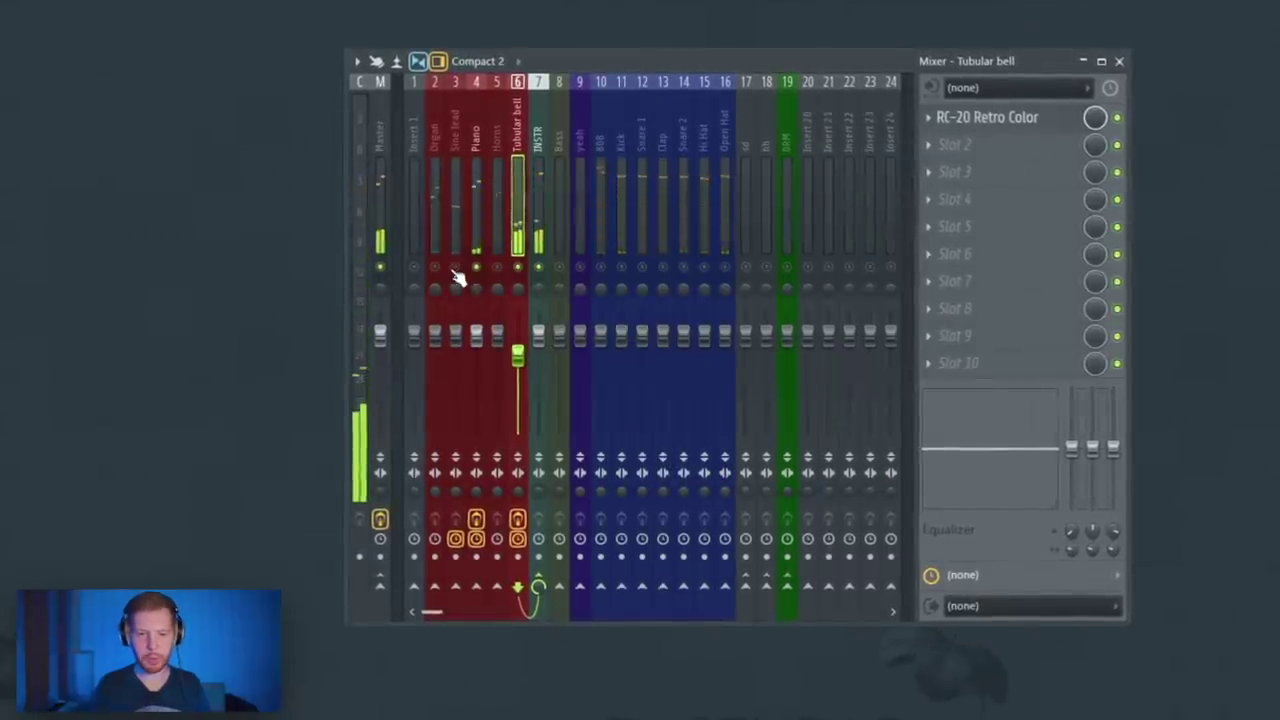
Step: Lower the Horns mixer level slightly and load Ozone 8 Imager into the track's third effect slot
{"action": "left_click", "coordinate": [498, 309]}
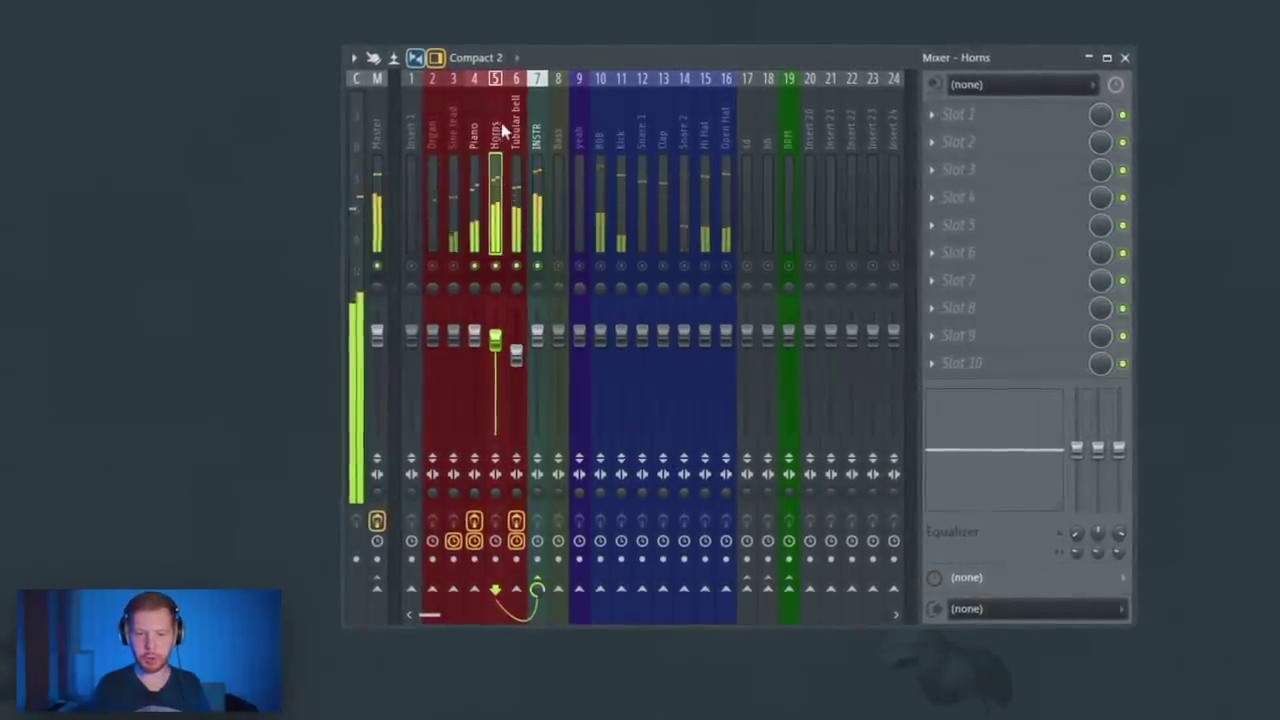
{"action": "left_click", "coordinate": [958, 169]}
{"action": "left_click", "coordinate": [240, 186]}
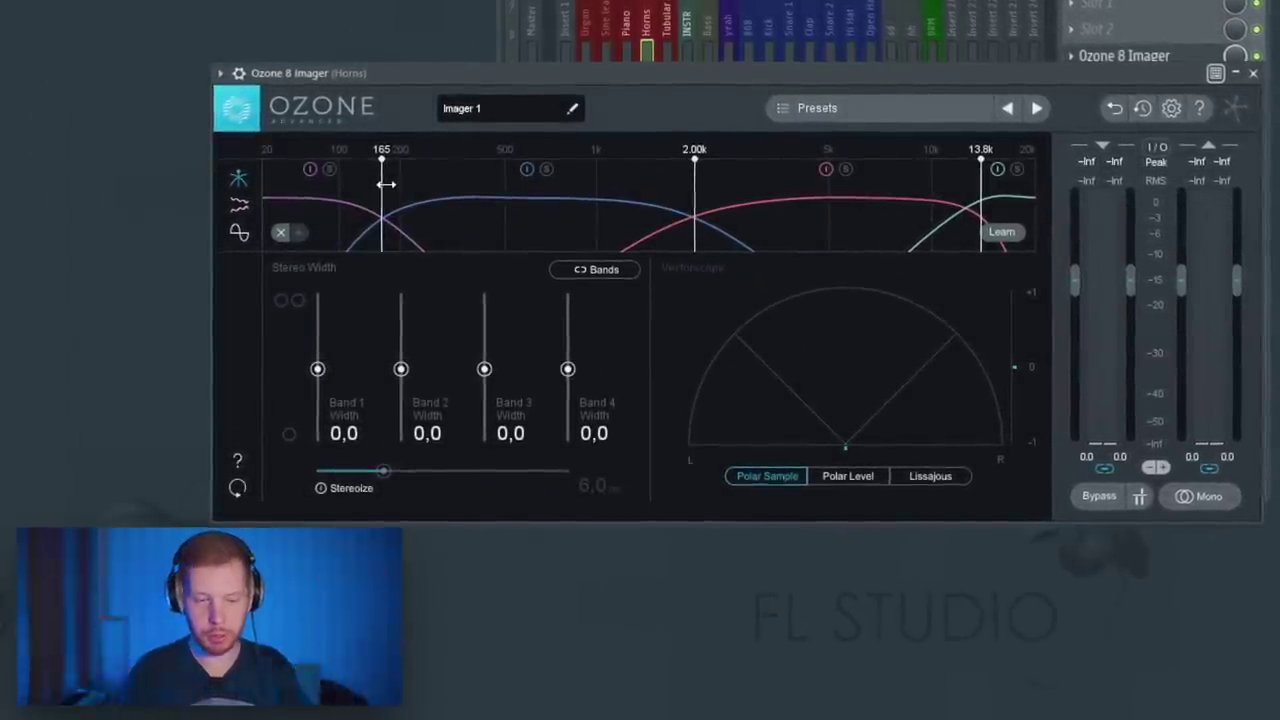
Step: Enable Stereoize in the Horns imager, widen bands 2 and 3 to about 67 and 77, and set the lowest crossover to 213 Hz
{"action": "left_click", "coordinate": [337, 491]}
{"action": "left_click_drag", "start_coordinate": [484, 370], "coordinate": [511, 317]}
{"action": "mouse_move", "coordinate": [400, 370]}
{"action": "left_mouse_down"}
{"action": "mouse_move", "coordinate": [430, 320]}
{"action": "mouse_move", "coordinate": [481, 312]}
{"action": "left_mouse_up"}
{"action": "left_click_drag", "start_coordinate": [398, 171], "coordinate": [421, 171]}
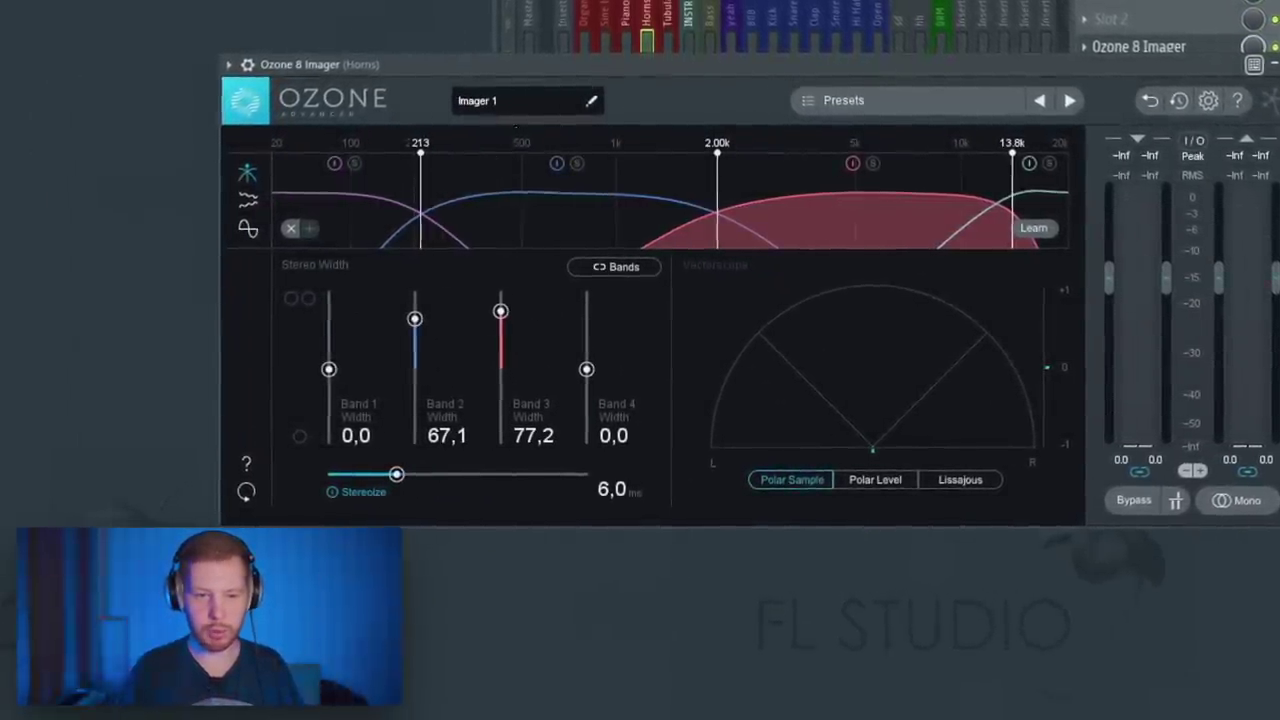
{"action": "key", "text": "space"}
{"action": "left_click_drag", "start_coordinate": [501, 312], "coordinate": [505, 306]}
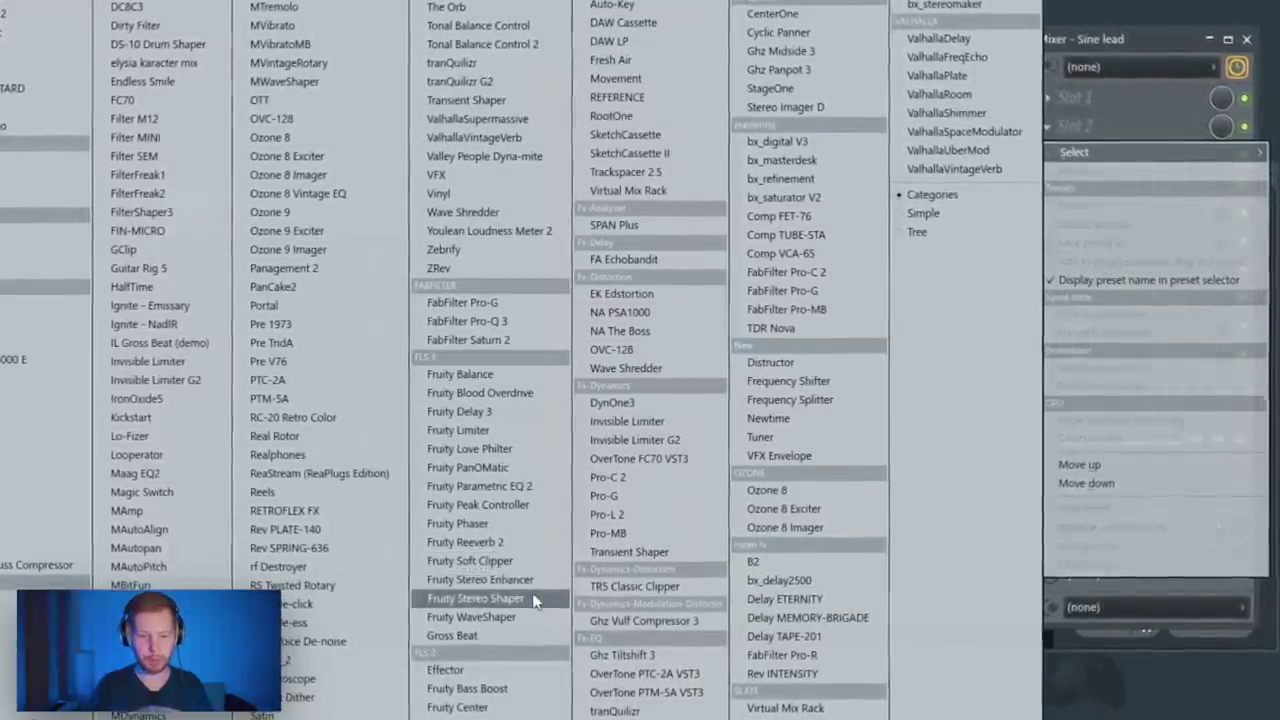
Step: Add Fruity Stereo Enhancer to the Sine lead track, shift its phase offset towards R, and lower the track's level
{"action": "left_click", "coordinate": [531, 580]}
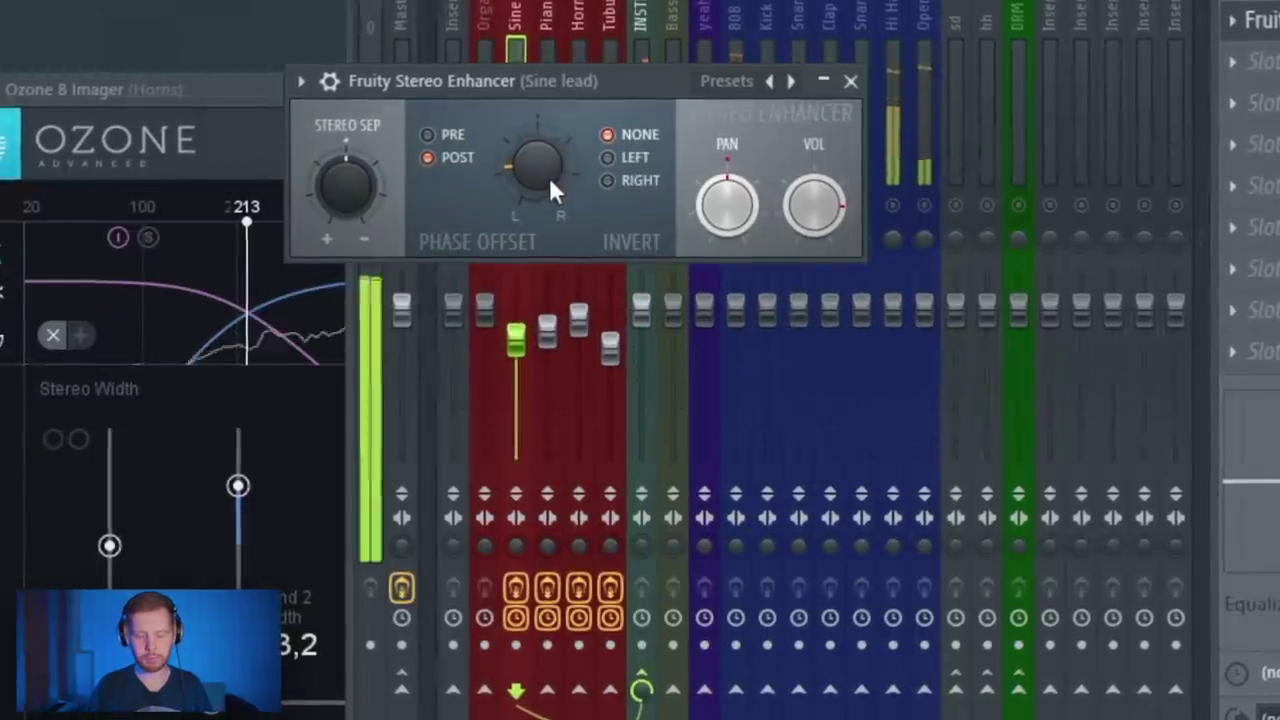
{"action": "mouse_move", "coordinate": [549, 177]}
{"action": "left_mouse_down"}
{"action": "mouse_move", "coordinate": [548, 160]}
{"action": "mouse_move", "coordinate": [545, 173]}
{"action": "left_mouse_up"}
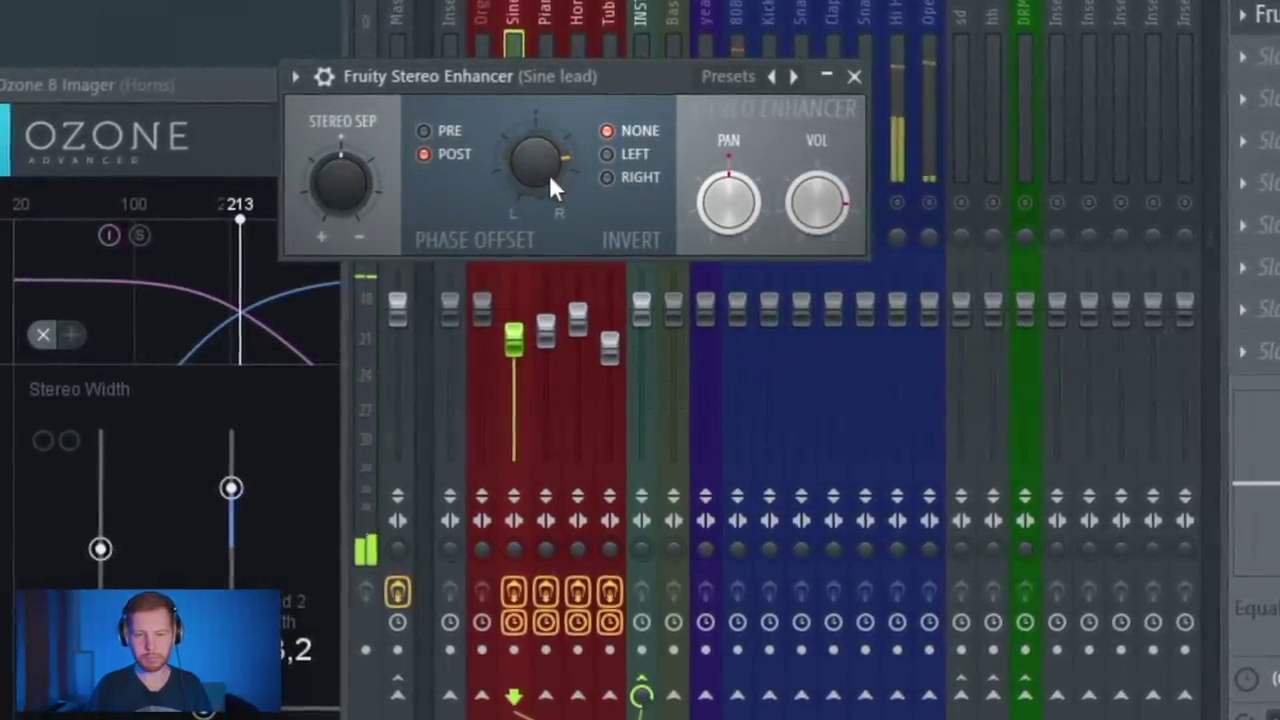
{"action": "left_click", "coordinate": [853, 77]}
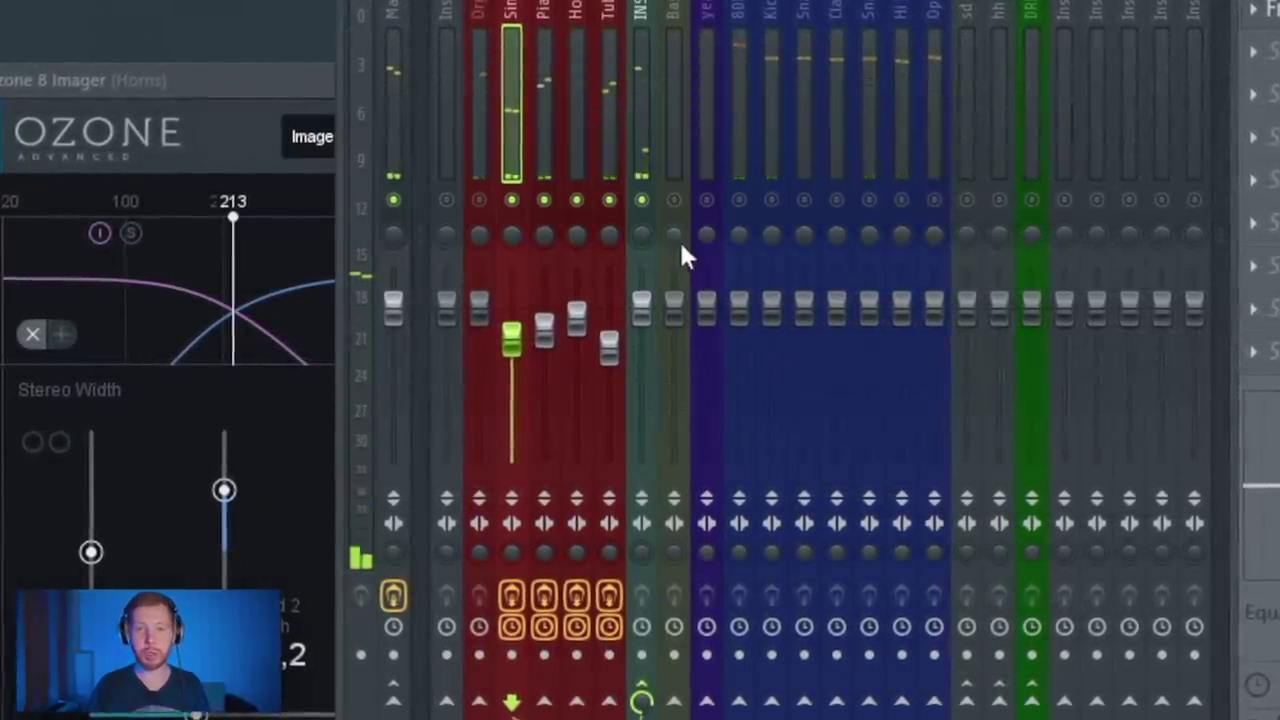
{"action": "left_click_drag", "start_coordinate": [513, 340], "coordinate": [513, 364]}
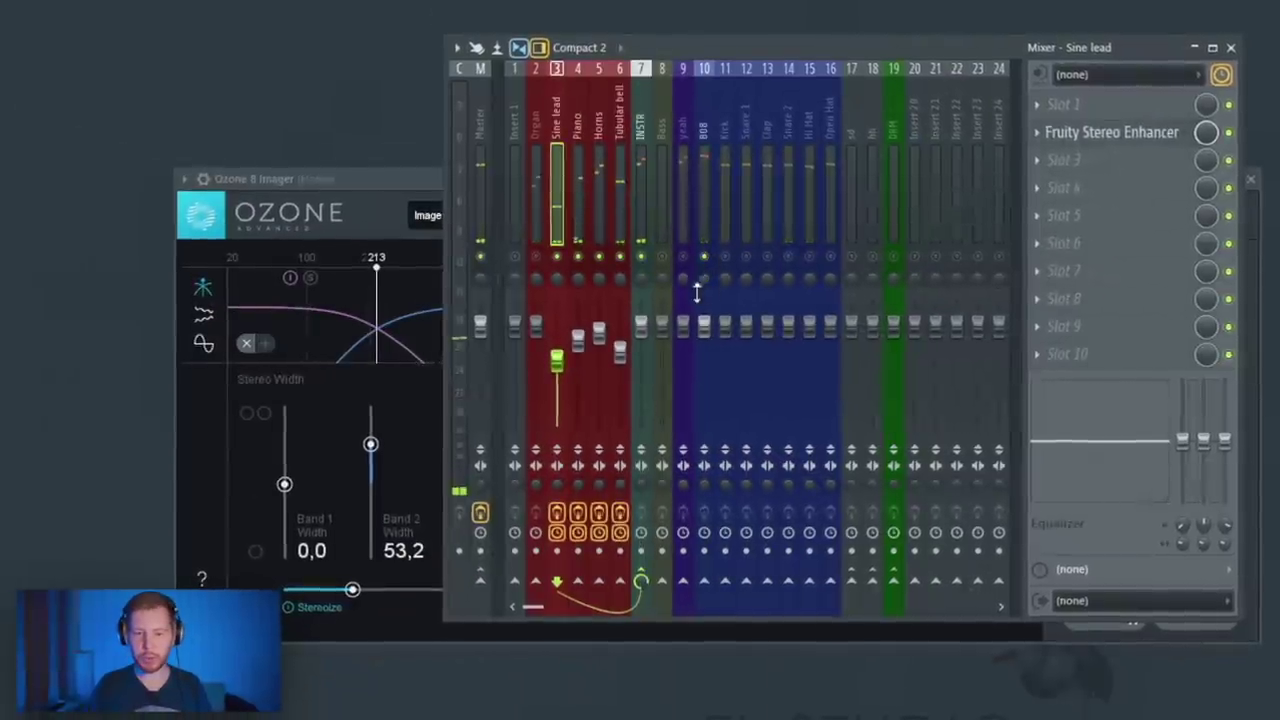
Step: Unmute the drum tracks and balance the 808, snare, clap, hi-hat and open hat levels in the mixer
{"action": "left_click", "coordinate": [707, 334]}
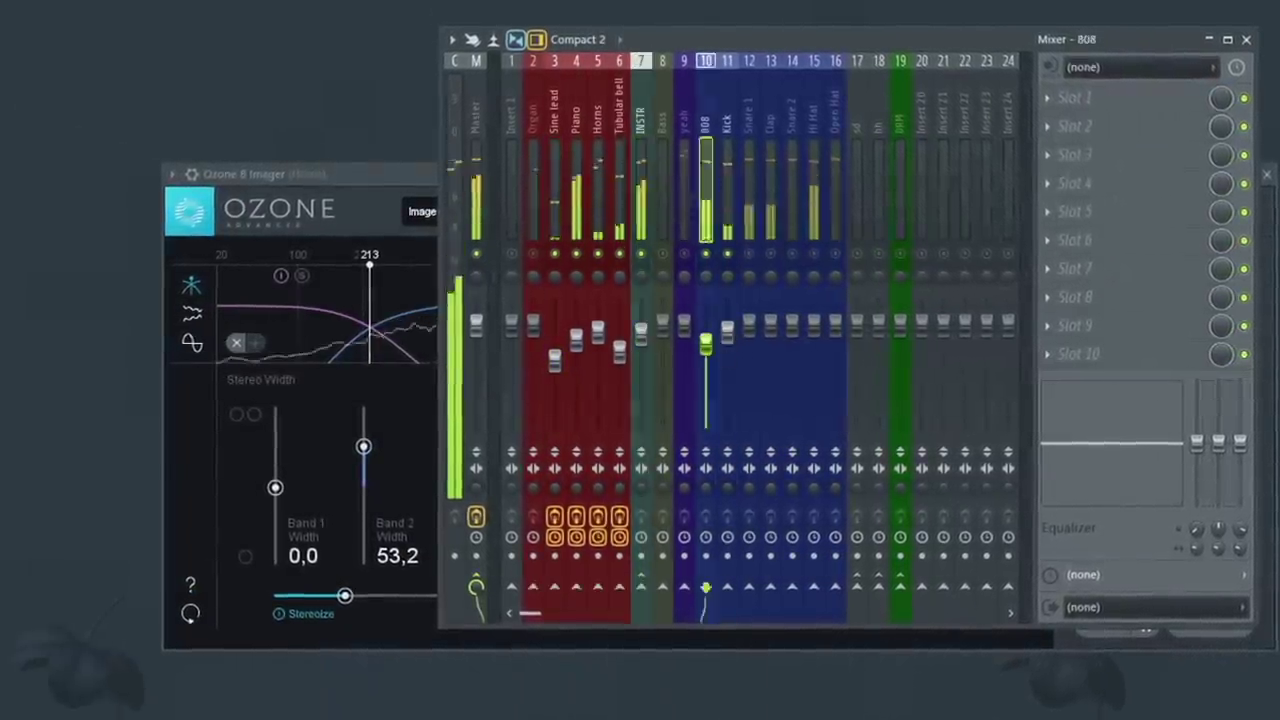
{"action": "left_click", "coordinate": [600, 331]}
{"action": "left_click_drag", "start_coordinate": [751, 252], "coordinate": [905, 252]}
{"action": "left_click_drag", "start_coordinate": [752, 325], "coordinate": [775, 343]}
{"action": "mouse_move", "coordinate": [796, 325]}
{"action": "left_mouse_down"}
{"action": "mouse_move", "coordinate": [797, 336]}
{"action": "mouse_move", "coordinate": [819, 331]}
{"action": "left_mouse_up"}
{"action": "left_click_drag", "start_coordinate": [840, 325], "coordinate": [841, 345]}
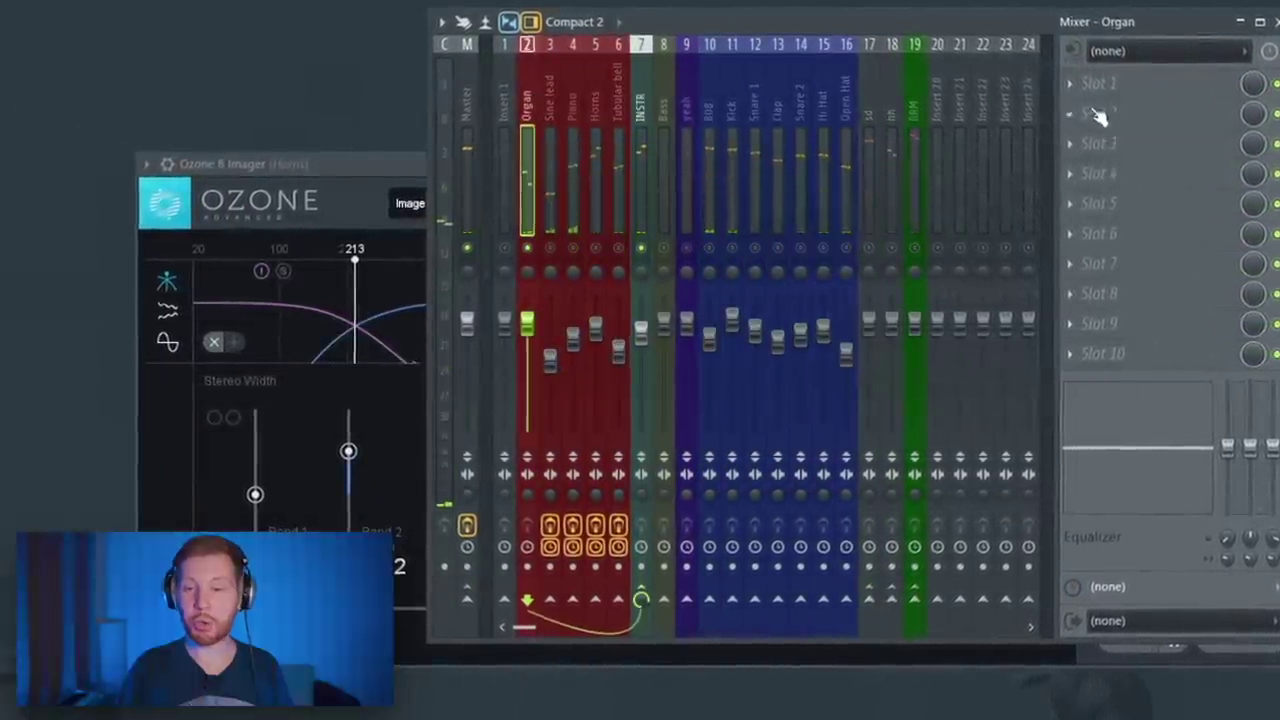
Step: Load MVintageRotary into the Organ track's second effect slot, choose the Dirty preset and close the plugin
{"action": "left_click", "coordinate": [1096, 115]}
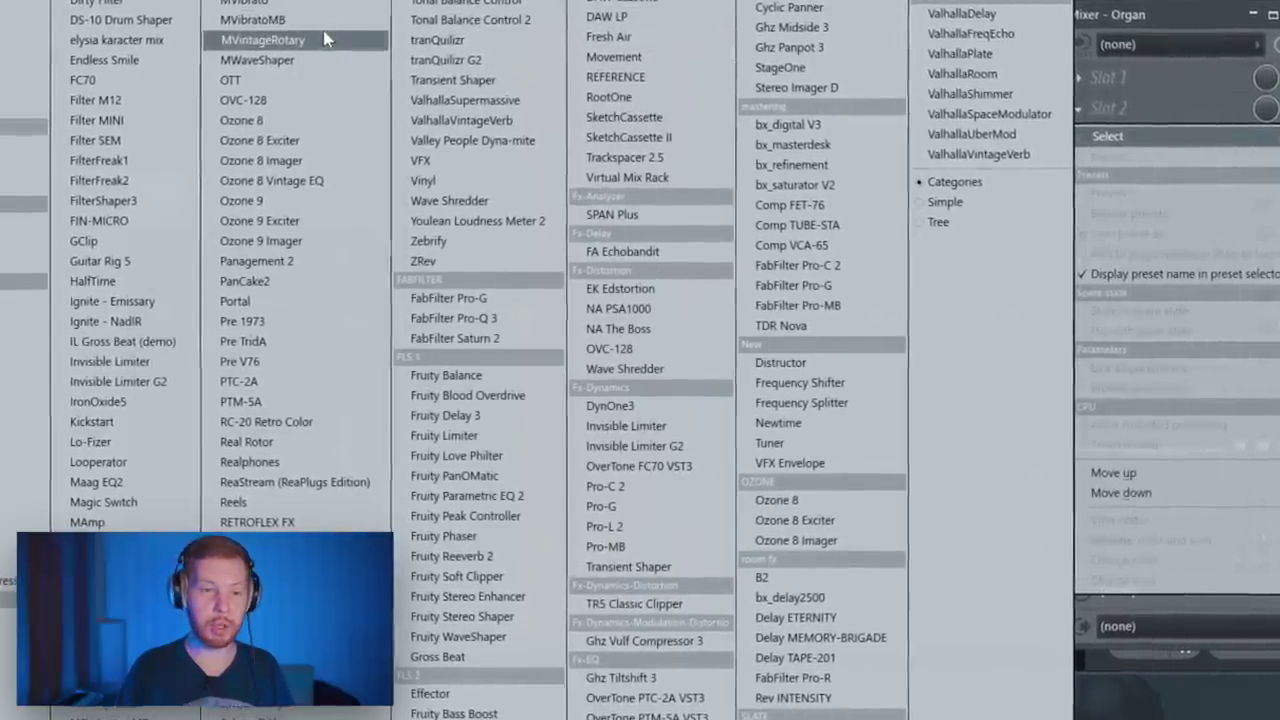
{"action": "left_click", "coordinate": [323, 38]}
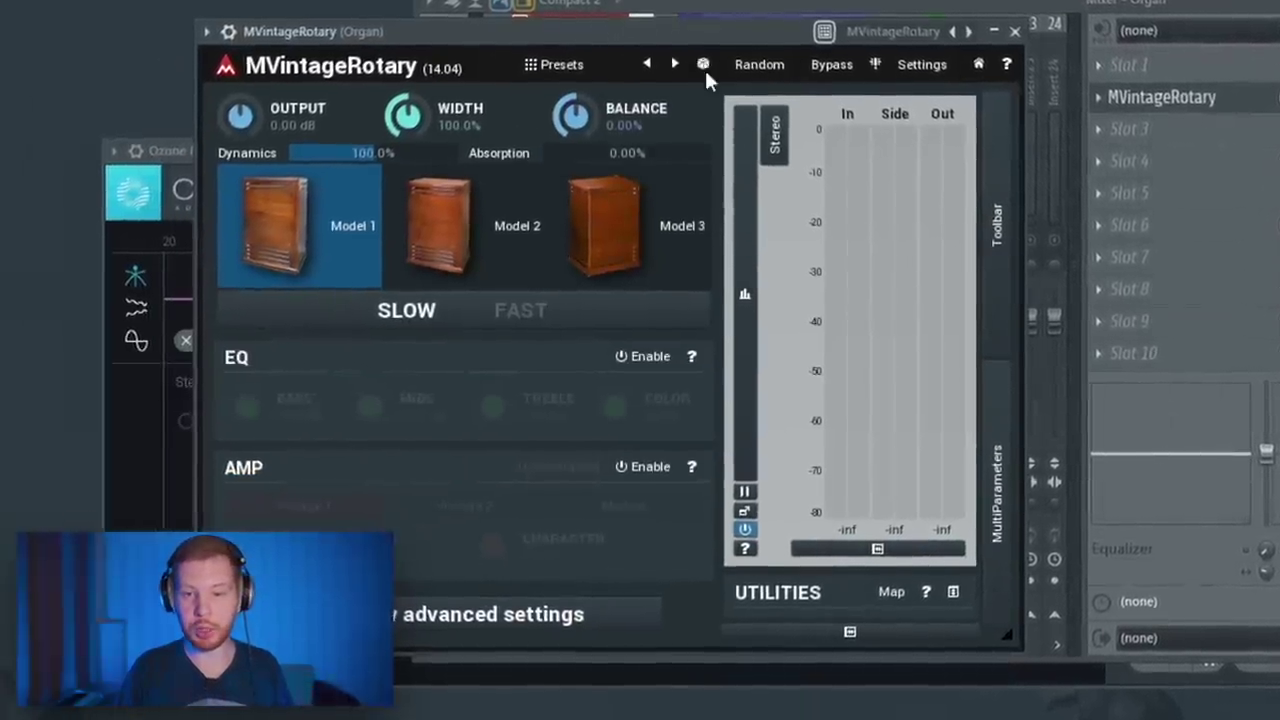
{"action": "left_click", "coordinate": [195, 235]}
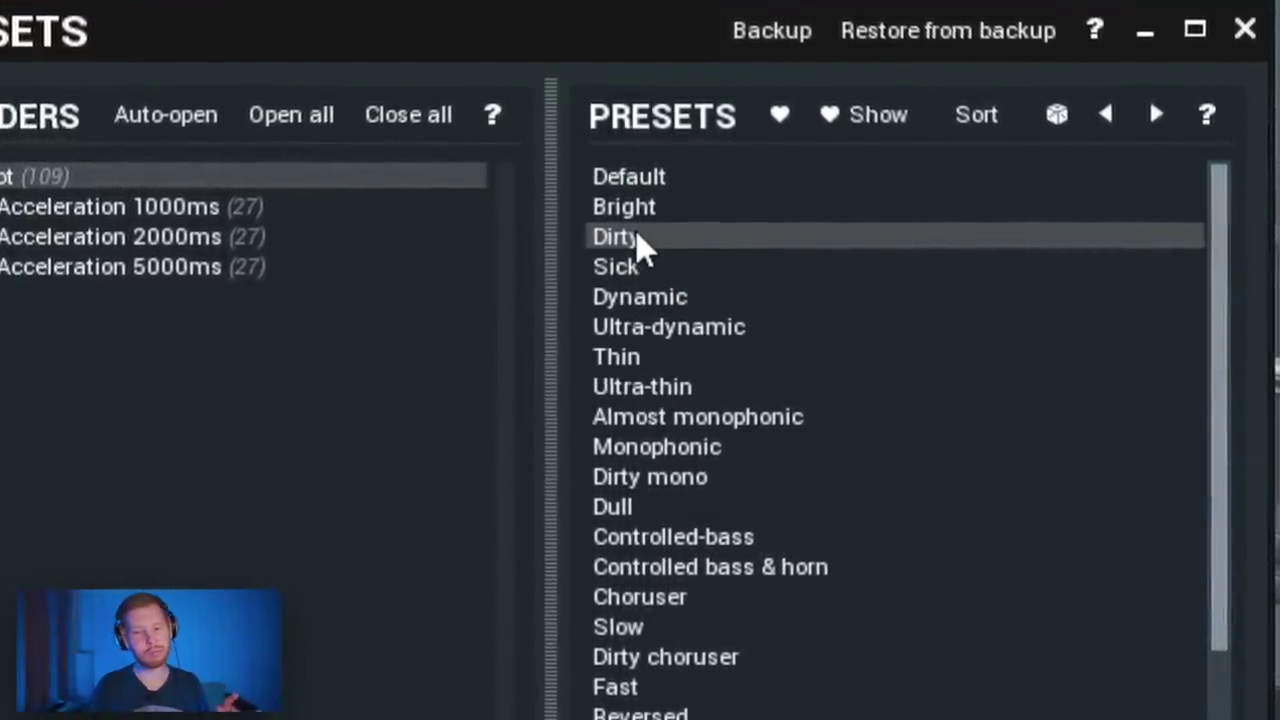
{"action": "left_click", "coordinate": [1258, 25]}
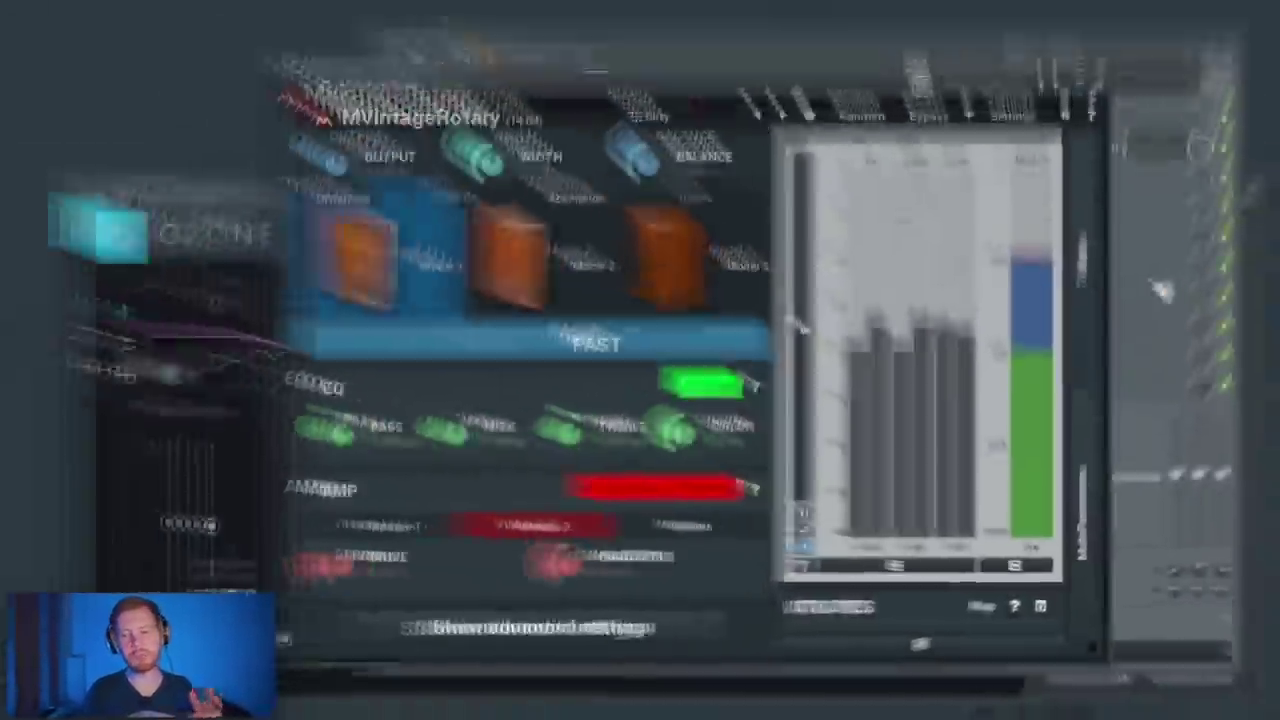
{"action": "left_click", "coordinate": [1093, 93]}
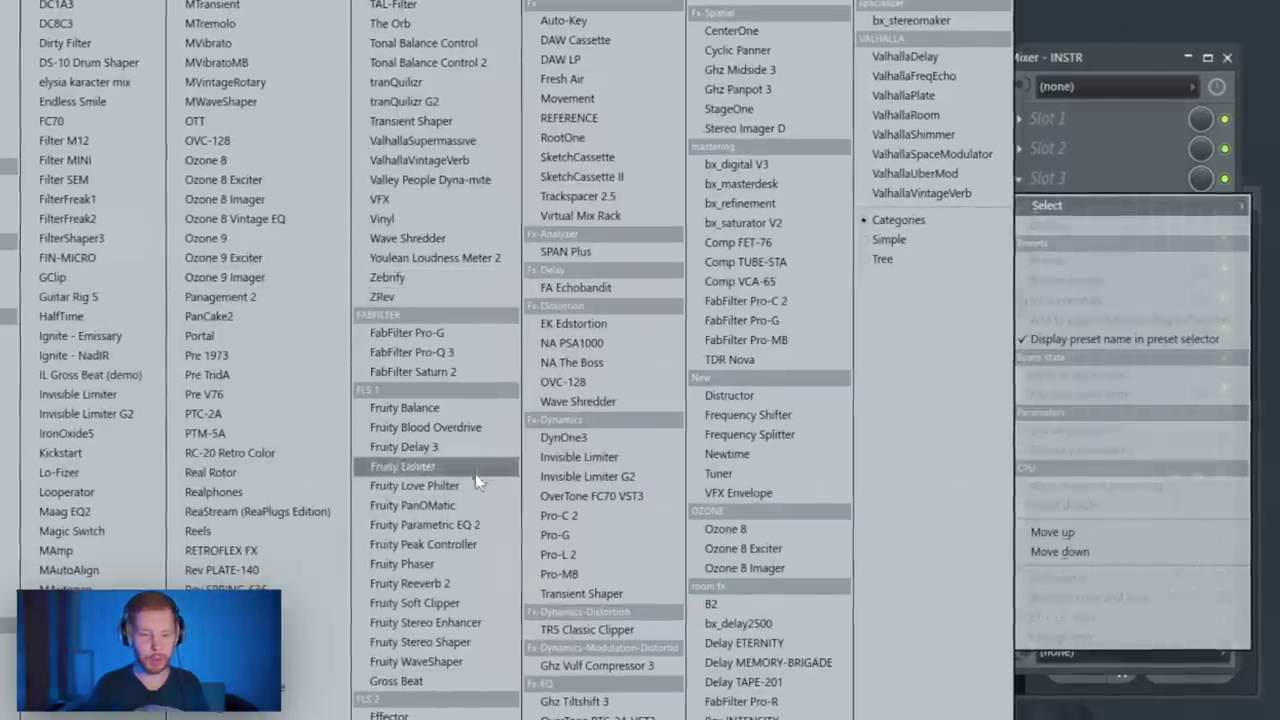
Step: Load FabFilter Saturn 2 into the third effect slot of the INSTR mixer track
{"action": "left_click", "coordinate": [461, 371]}
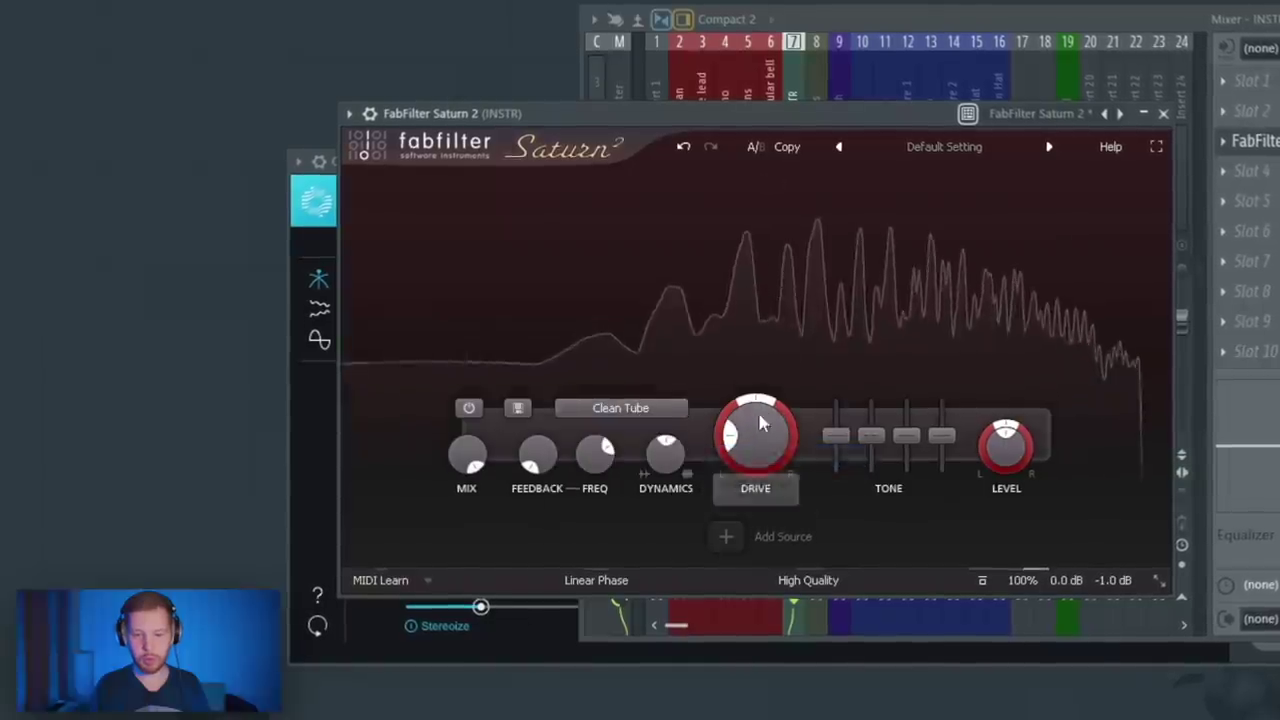
Step: Load FabFilter Pro-Q 3 into INSTR's fourth effect slot, cutting with a low shelf near 56 Hz and an about -4 dB bell near 1.1 kHz
{"action": "left_click", "coordinate": [892, 360]}
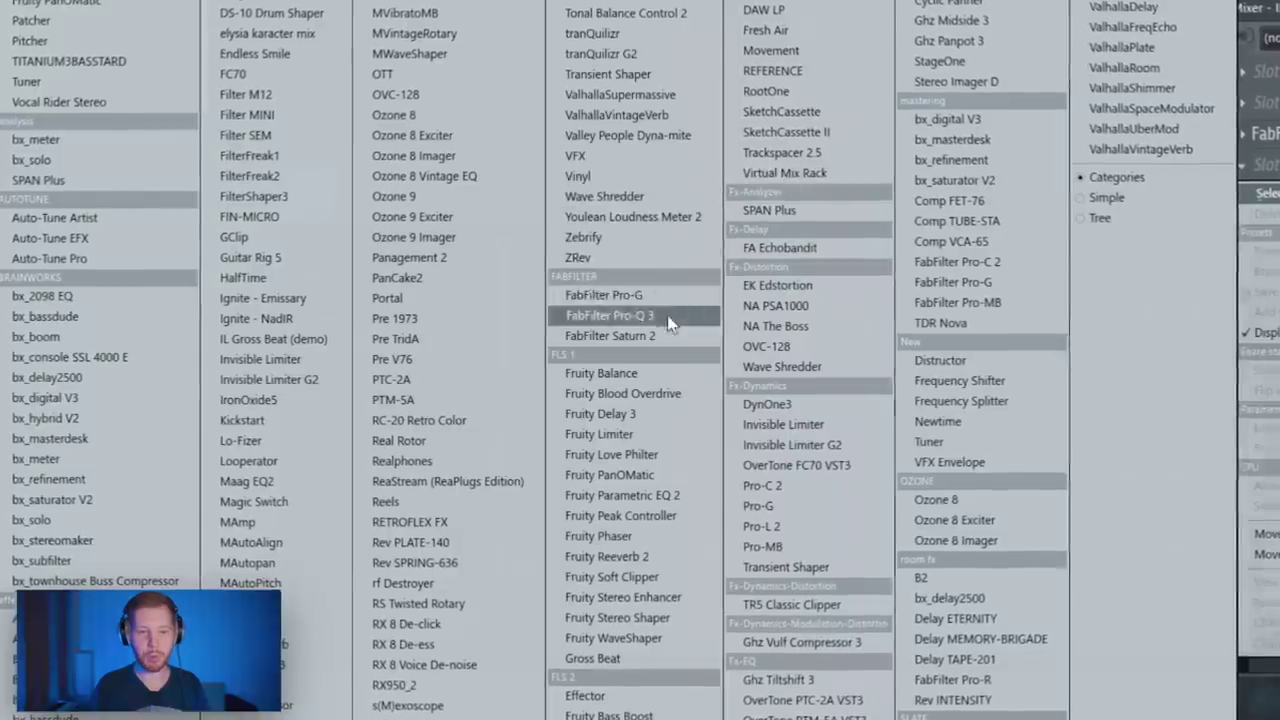
{"action": "left_click", "coordinate": [666, 317]}
{"action": "left_click", "coordinate": [536, 334]}
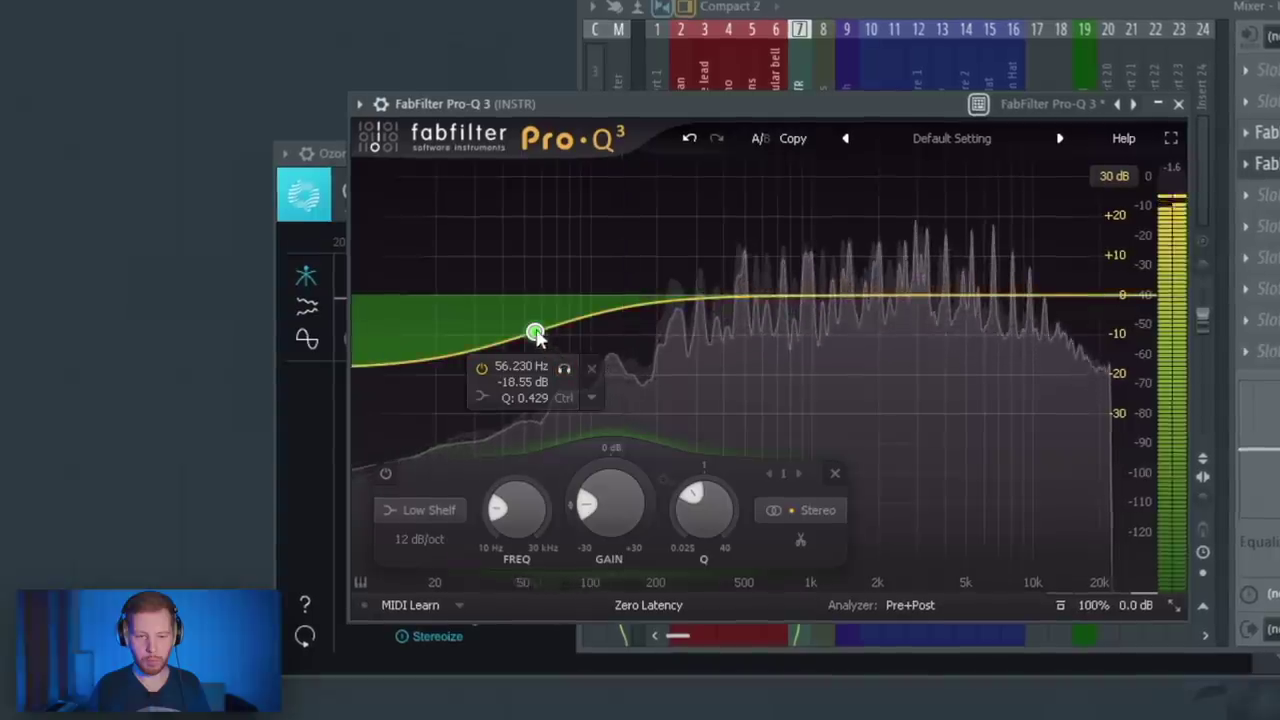
{"action": "left_click_drag", "start_coordinate": [860, 295], "coordinate": [820, 313]}
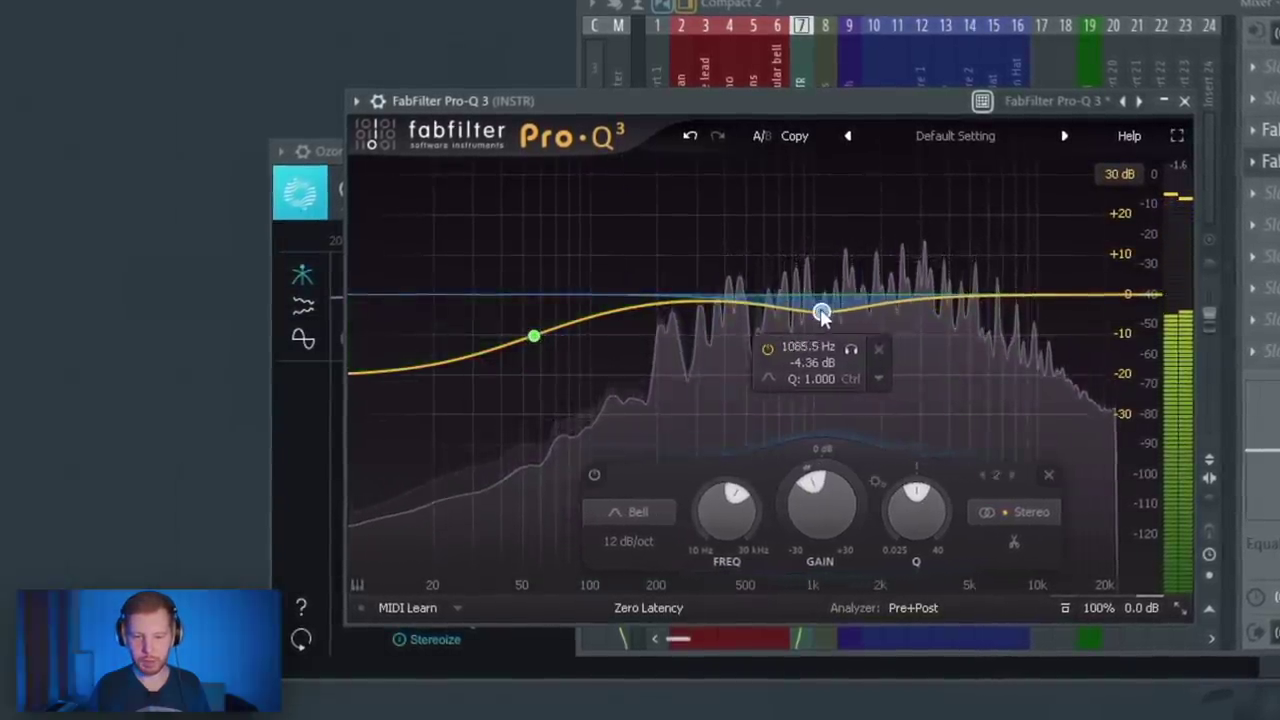
Step: Restrict the bell cut to the side signal and add a -30 dB side-only low shelf at about 100 Hz
{"action": "right_click", "coordinate": [820, 313]}
{"action": "mouse_move", "coordinate": [889, 451]}
{"action": "left_click", "coordinate": [1063, 523]}
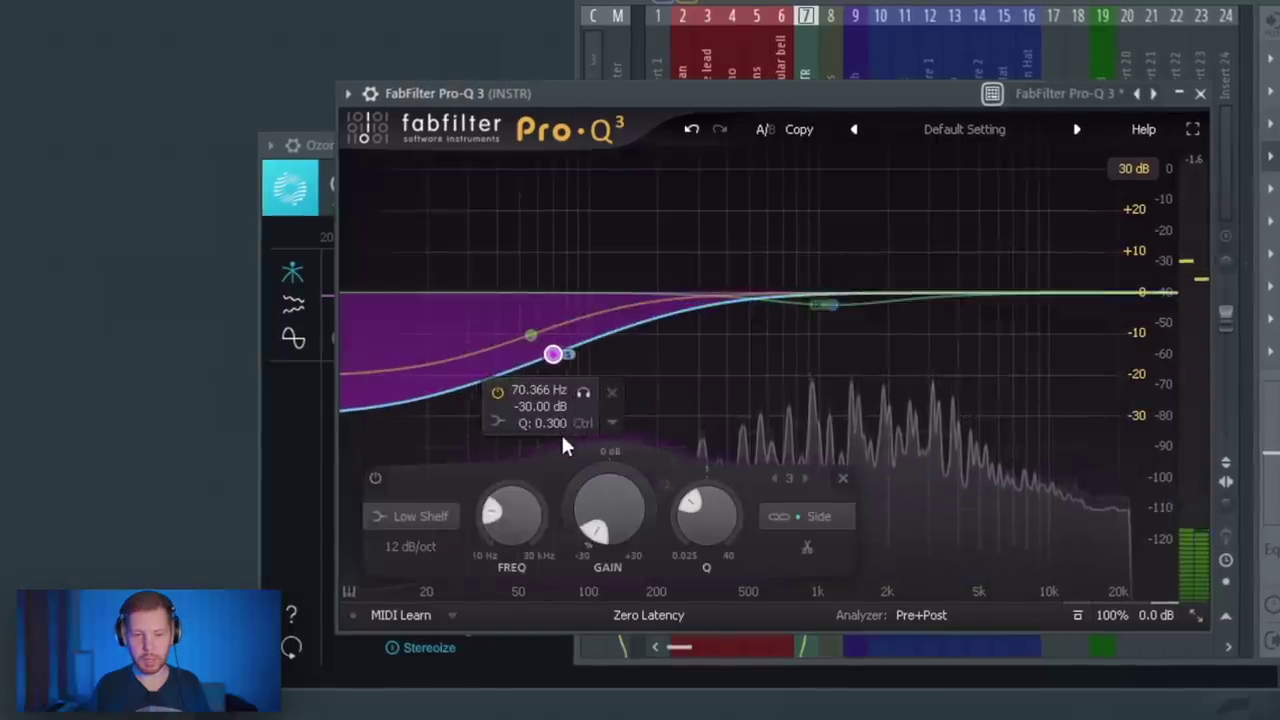
{"action": "left_click_drag", "start_coordinate": [554, 355], "coordinate": [620, 393]}
{"action": "scroll", "coordinate": [556, 355], "scroll_direction": "up", "scroll_amount": 4}
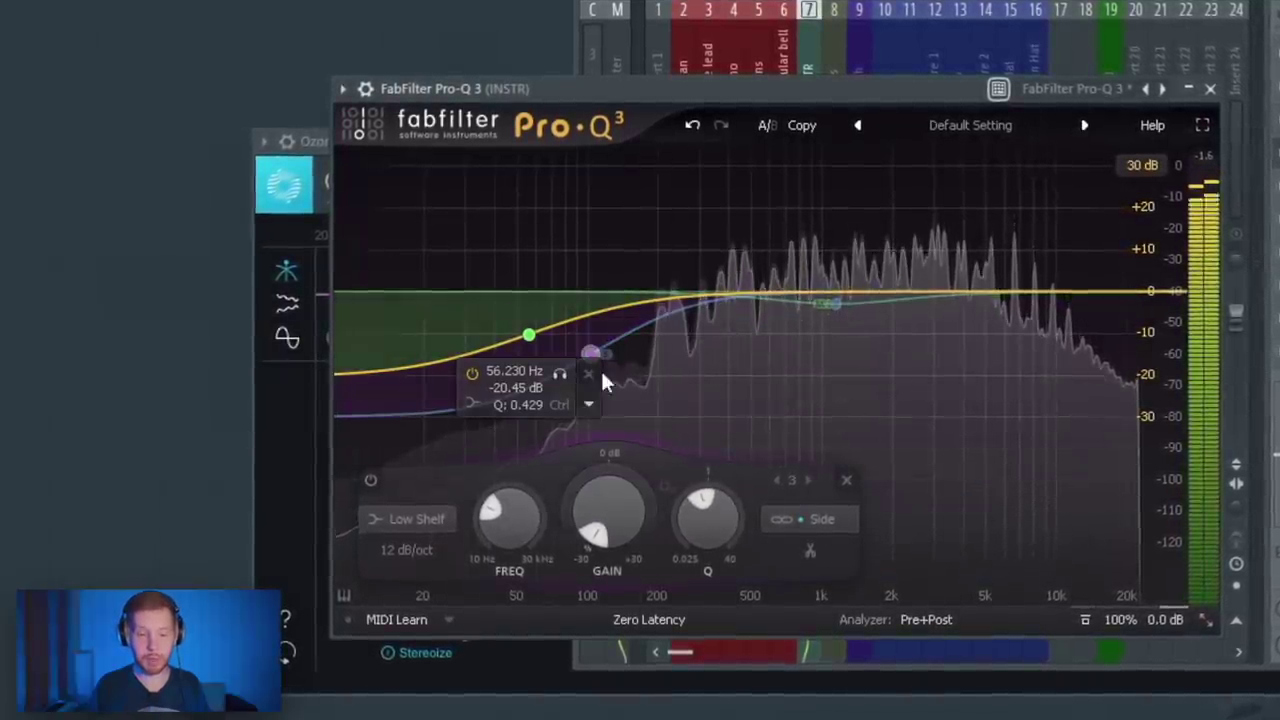
{"action": "left_click", "coordinate": [590, 353]}
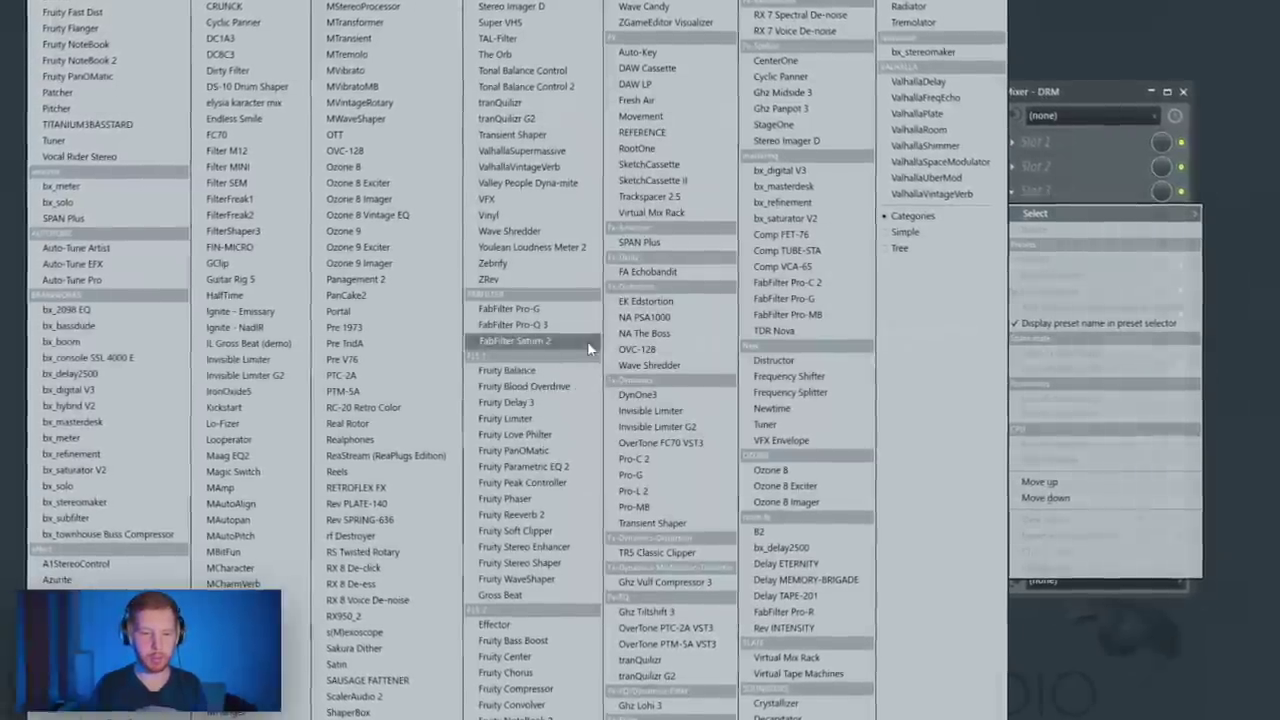
Step: Load FabFilter Saturn 2 and Ozone 8 Imager into the third and fourth effect slots of the DRM mixer track
{"action": "left_click", "coordinate": [587, 341]}
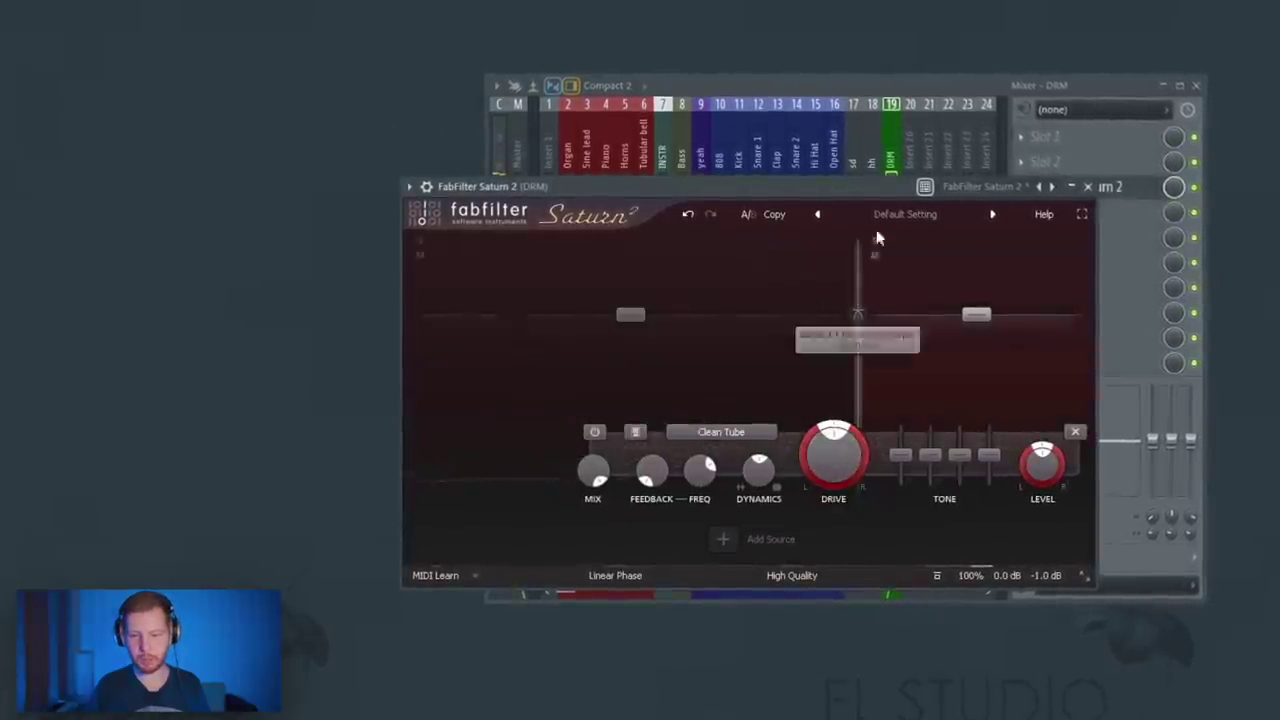
{"action": "left_click_drag", "start_coordinate": [869, 188], "coordinate": [892, 190]}
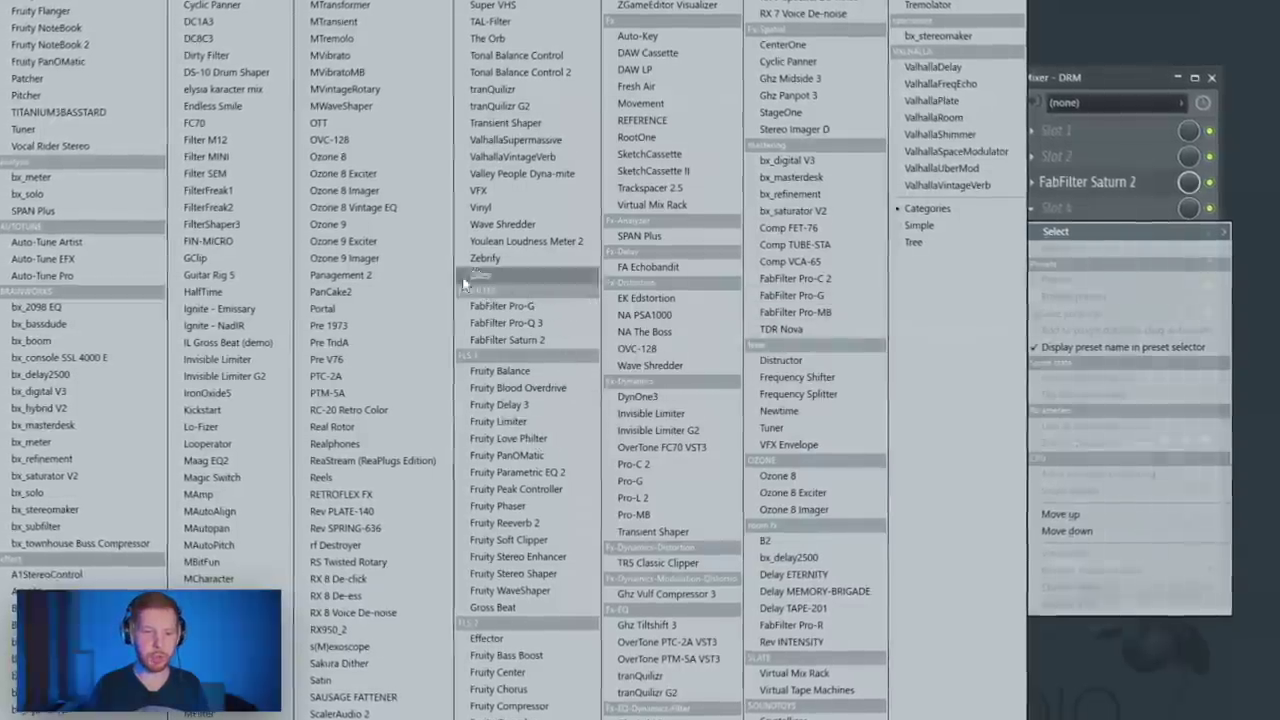
{"action": "left_click", "coordinate": [360, 191]}
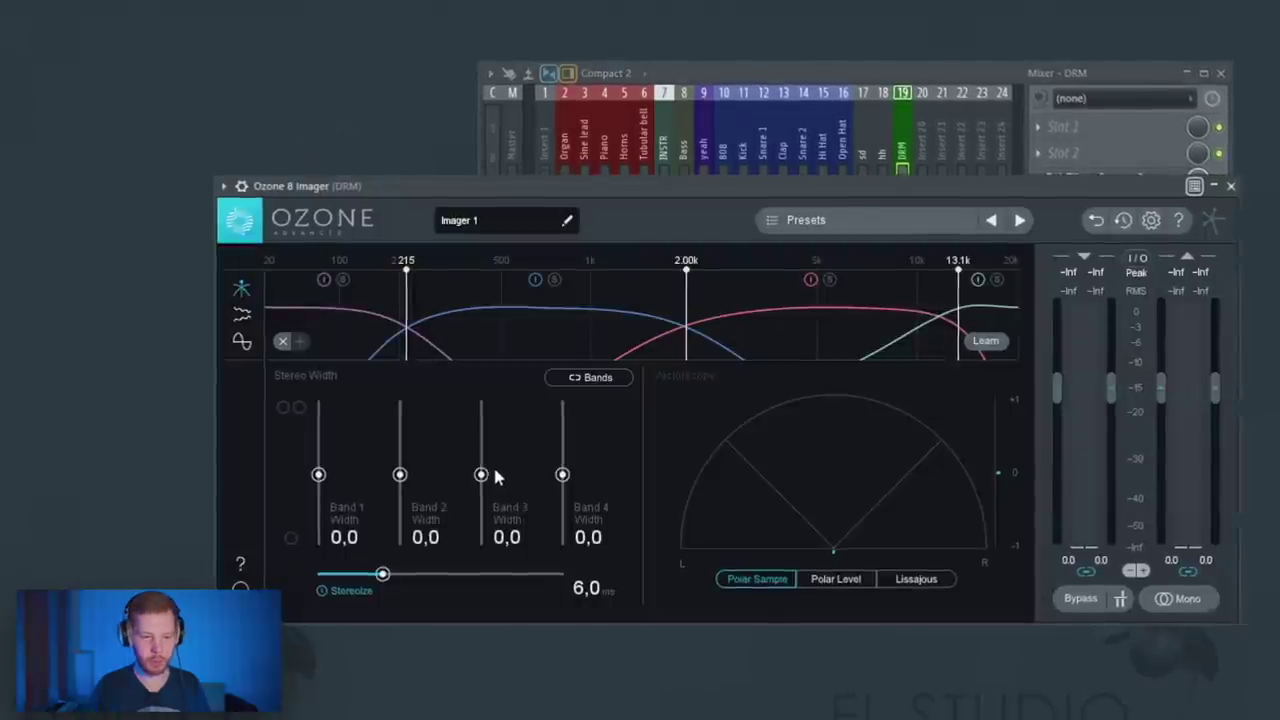
Step: Widen the drum bus slightly in Ozone 8 Imager, raising band 2 to about 9 and band 3 to about 12.7
{"action": "left_click_drag", "start_coordinate": [481, 474], "coordinate": [481, 464]}
{"action": "left_click_drag", "start_coordinate": [400, 474], "coordinate": [490, 478]}
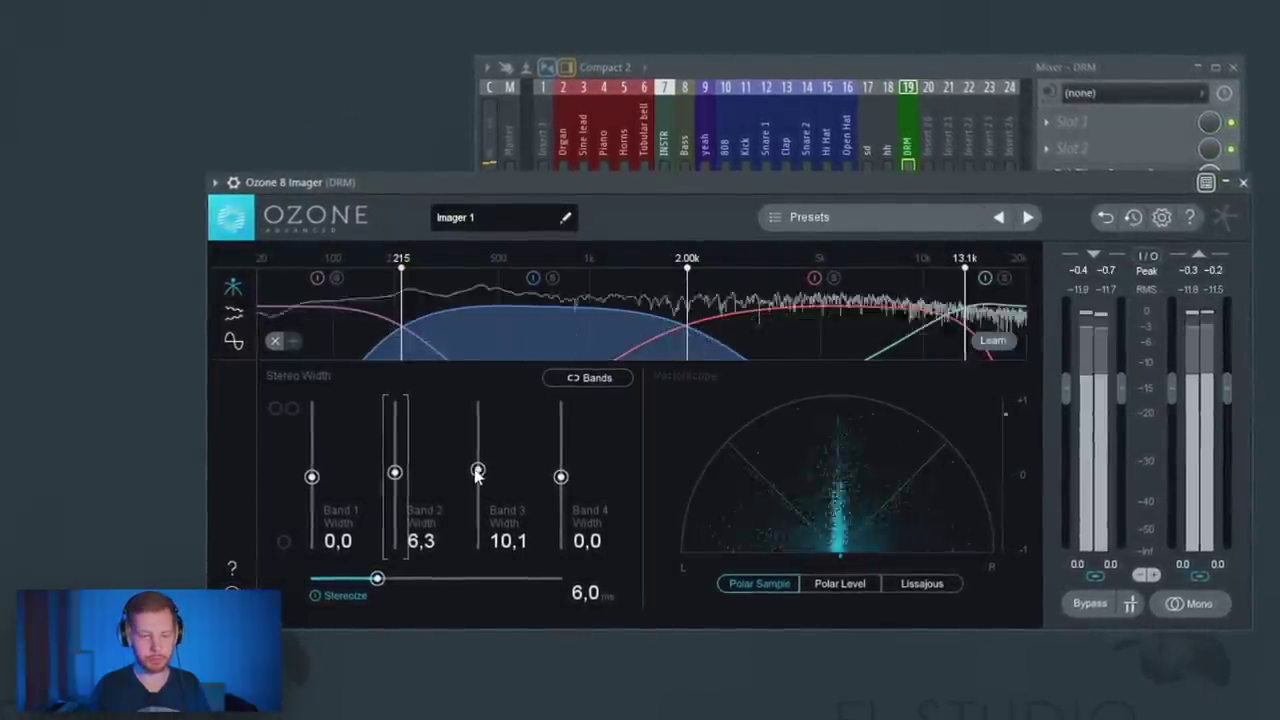
{"action": "left_click", "coordinate": [479, 470]}
{"action": "left_click_drag", "start_coordinate": [397, 473], "coordinate": [397, 471]}
{"action": "left_click_drag", "start_coordinate": [481, 472], "coordinate": [481, 469]}
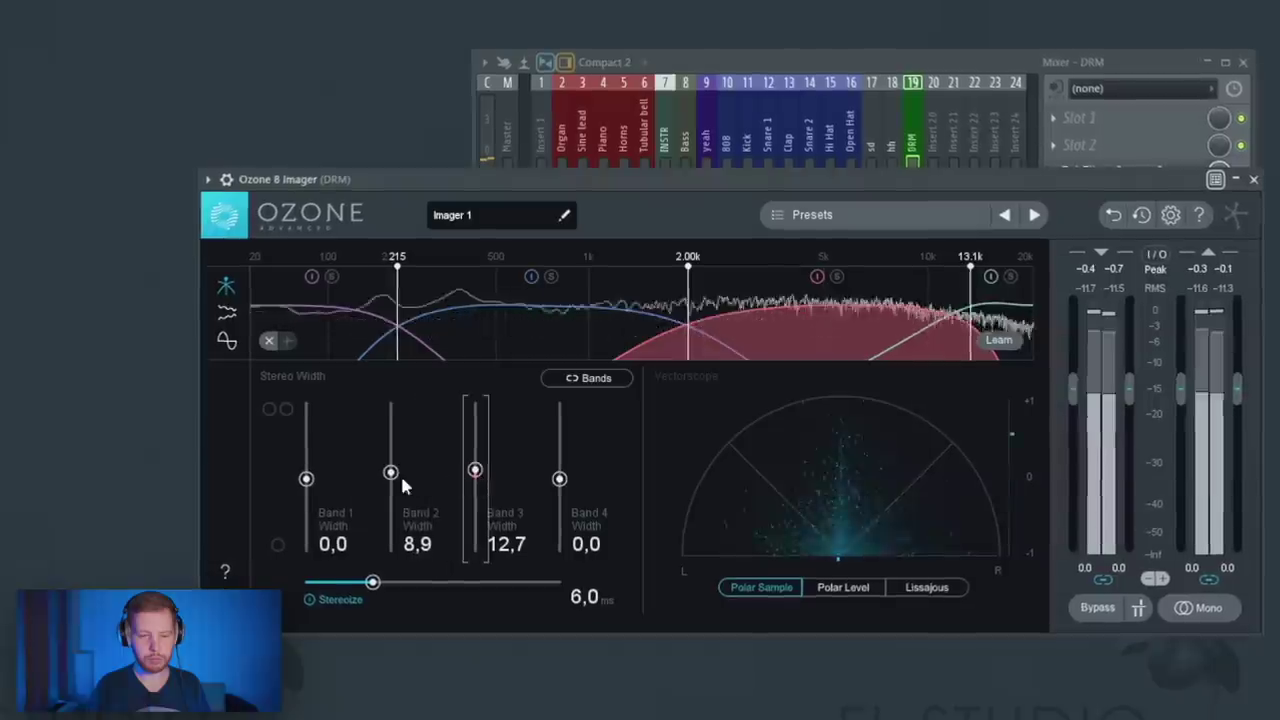
{"action": "left_click_drag", "start_coordinate": [394, 473], "coordinate": [393, 469]}
Step: Load ValhallaVintageVerb into the third effect slot of Insert 19 and choose the Tiled Room preset
{"action": "left_click", "coordinate": [884, 134]}
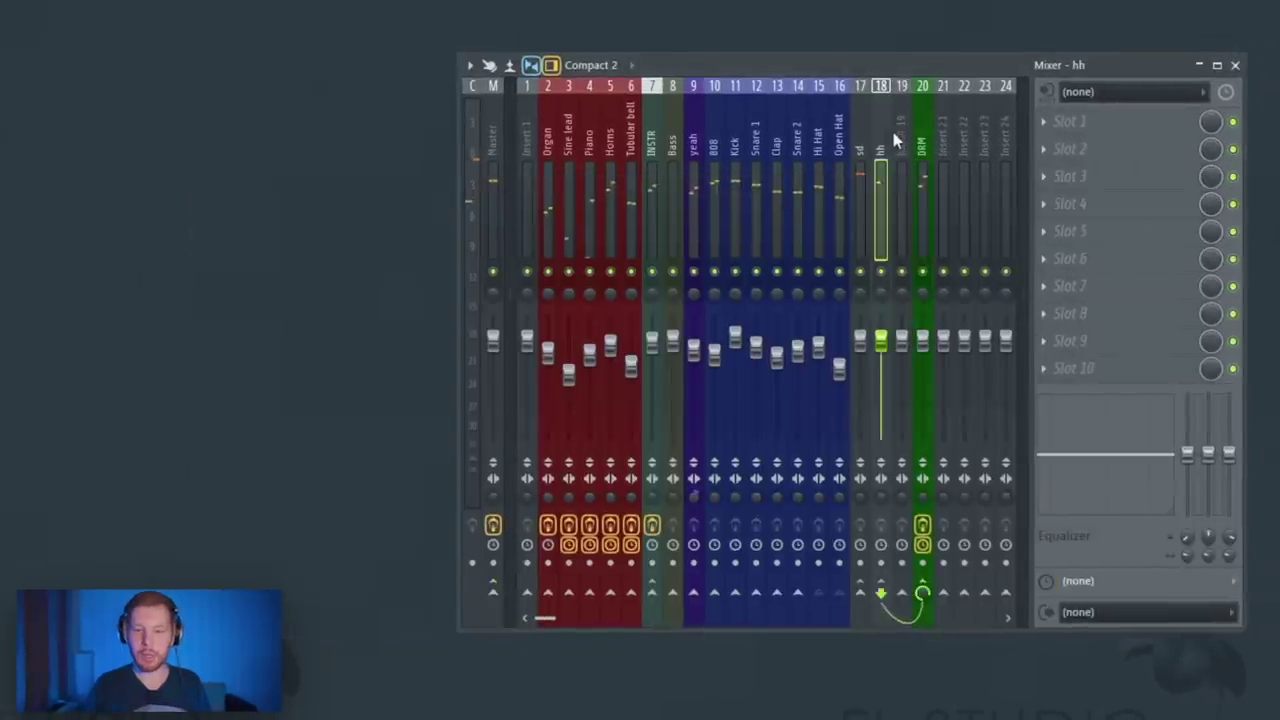
{"action": "left_click", "coordinate": [899, 130]}
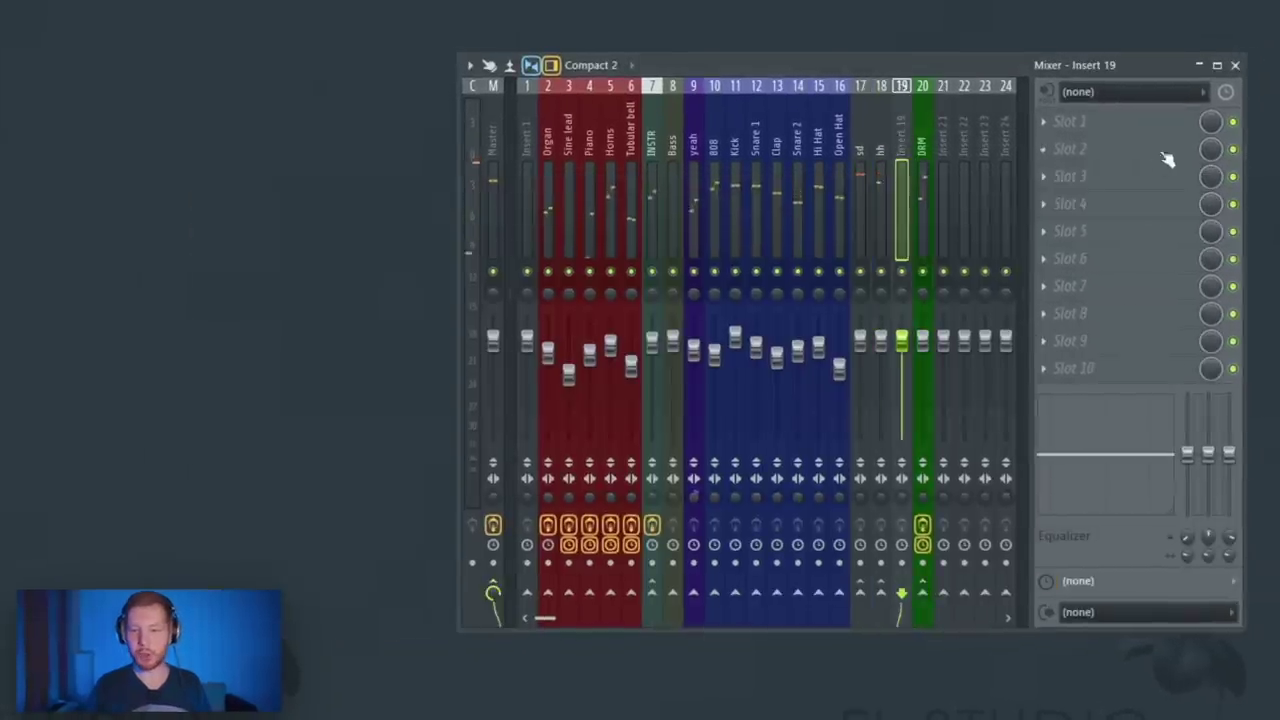
{"action": "left_click", "coordinate": [1091, 176]}
{"action": "left_click", "coordinate": [1011, 181]}
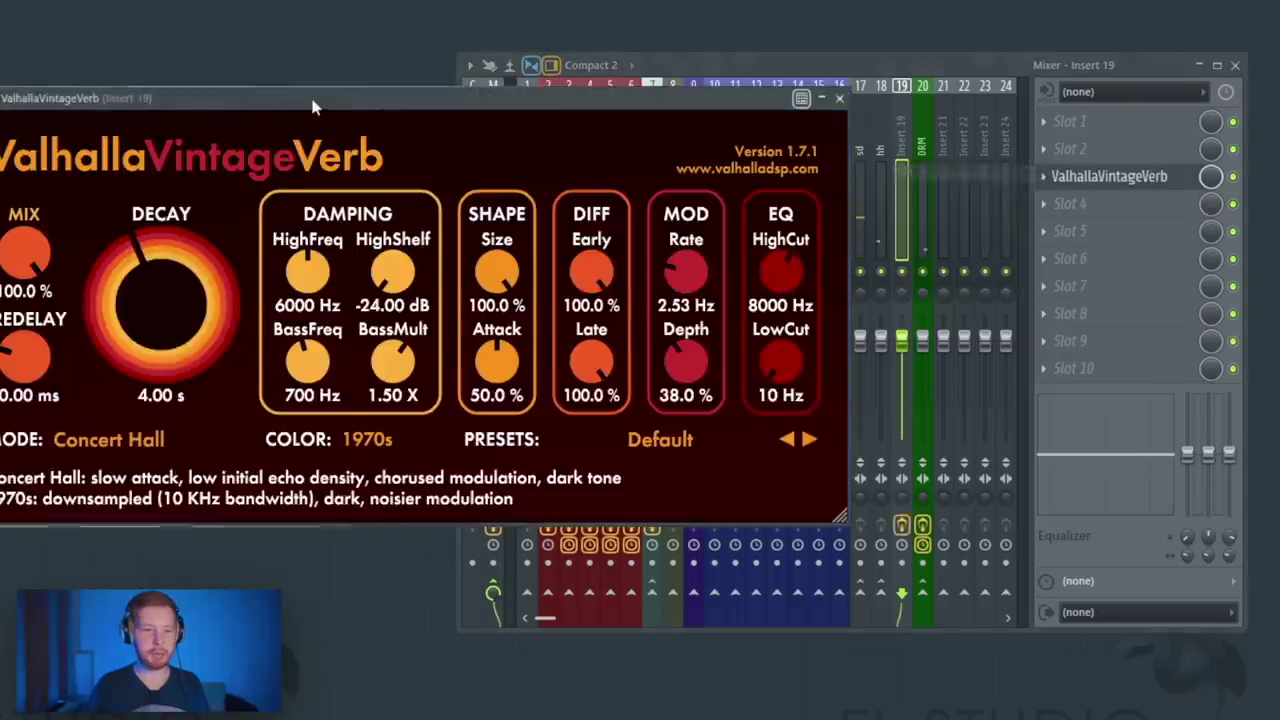
{"action": "left_click_drag", "start_coordinate": [314, 106], "coordinate": [624, 106]}
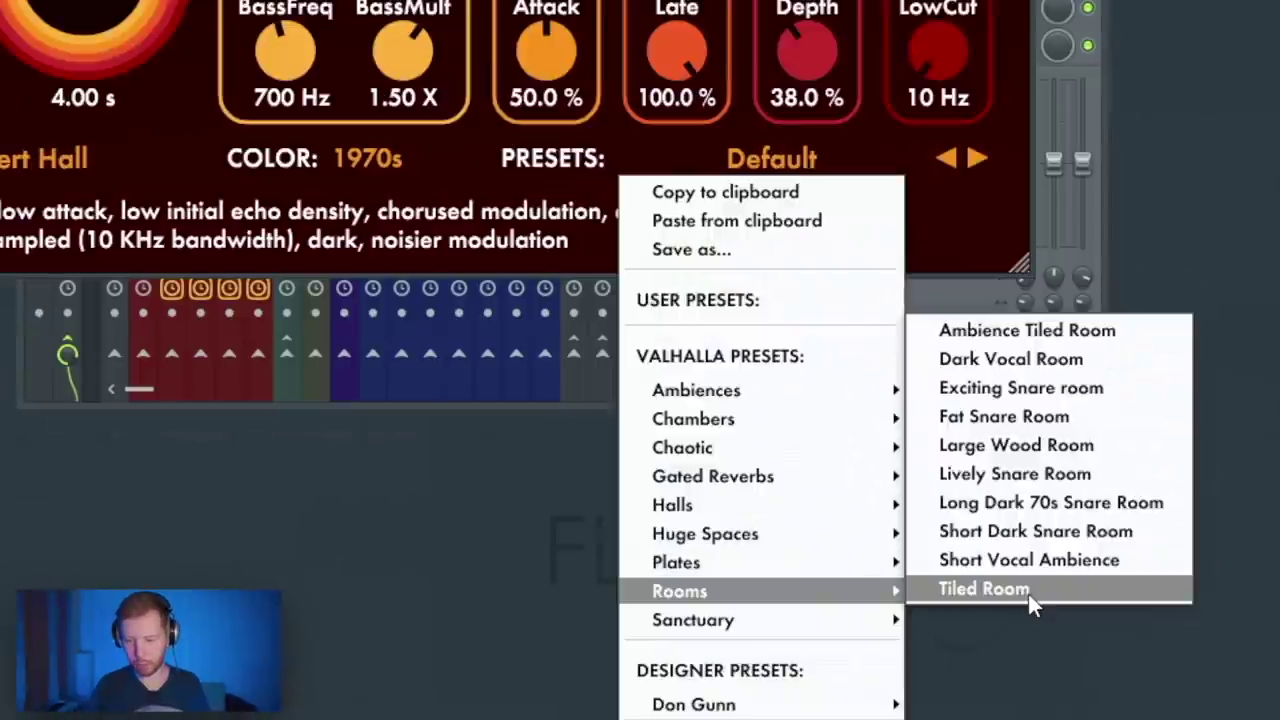
{"action": "left_click", "coordinate": [1028, 592]}
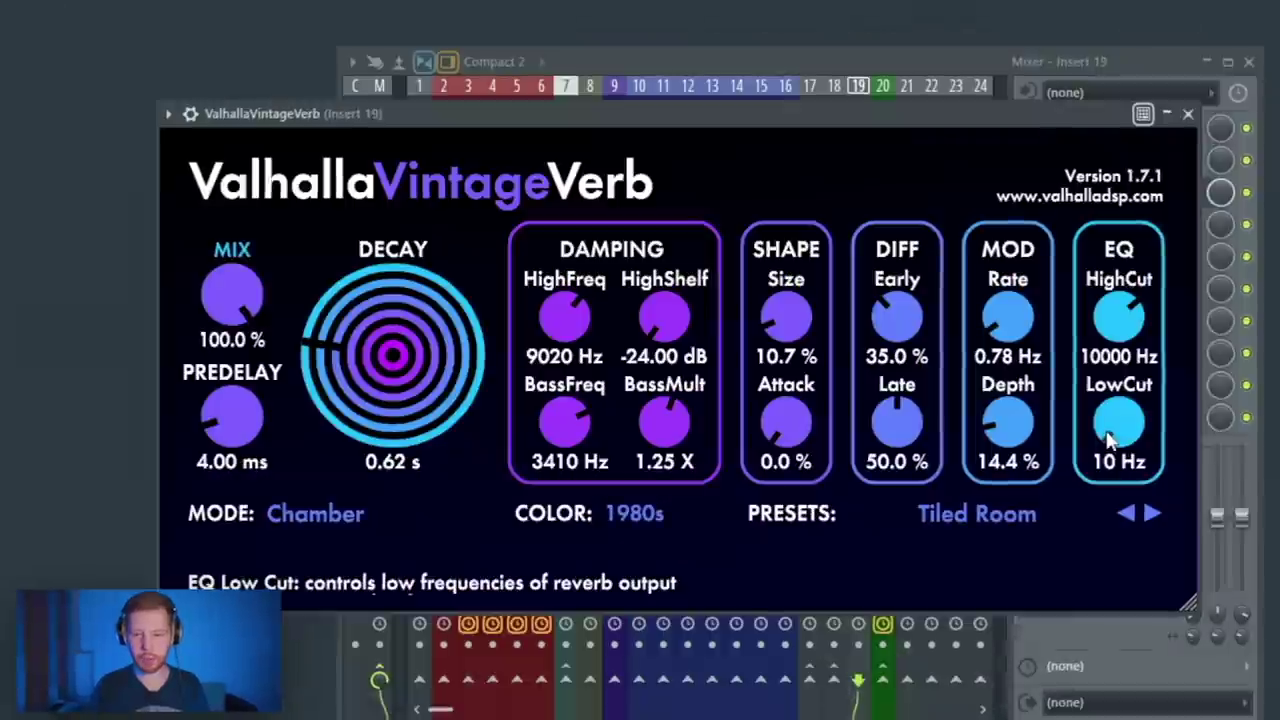
Step: Load Fruity Parametric EQ 2 in the slot before the reverb and roll off the highs with a steep low-pass on band 7
{"action": "left_click_drag", "start_coordinate": [925, 58], "coordinate": [925, 17]}
{"action": "left_click", "coordinate": [1148, 56]}
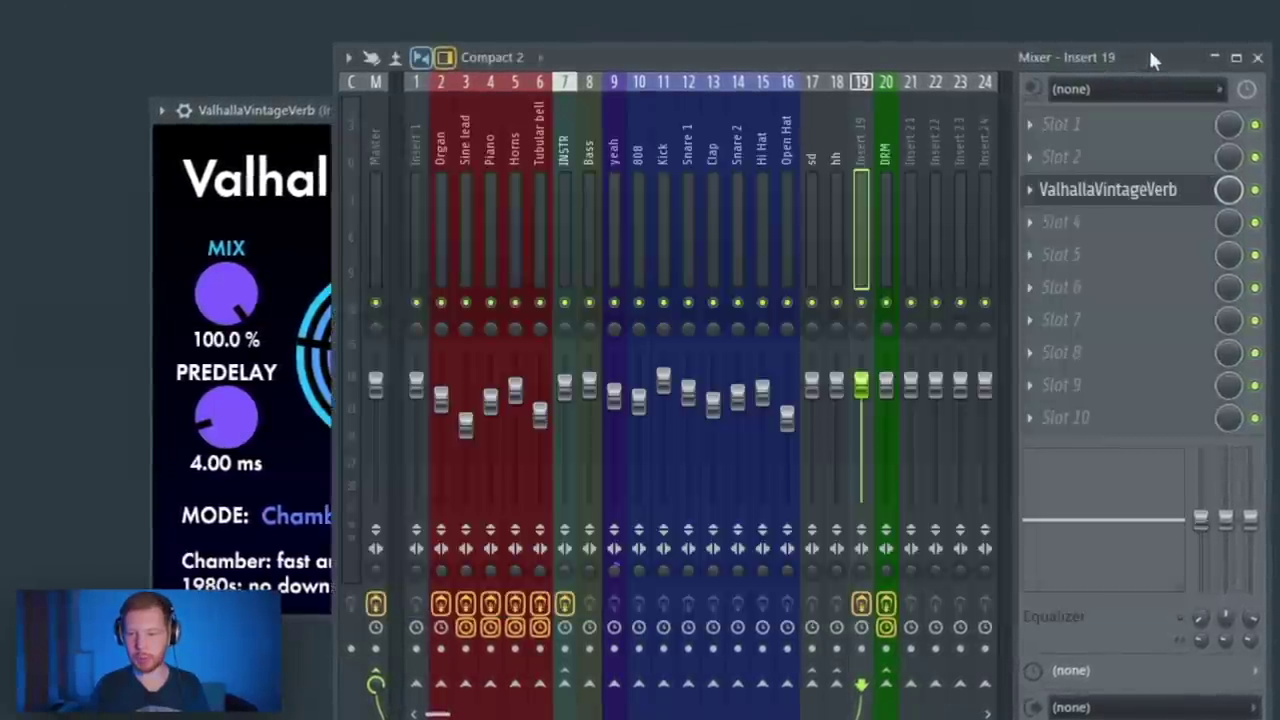
{"action": "left_click", "coordinate": [1060, 157]}
{"action": "left_click", "coordinate": [386, 529]}
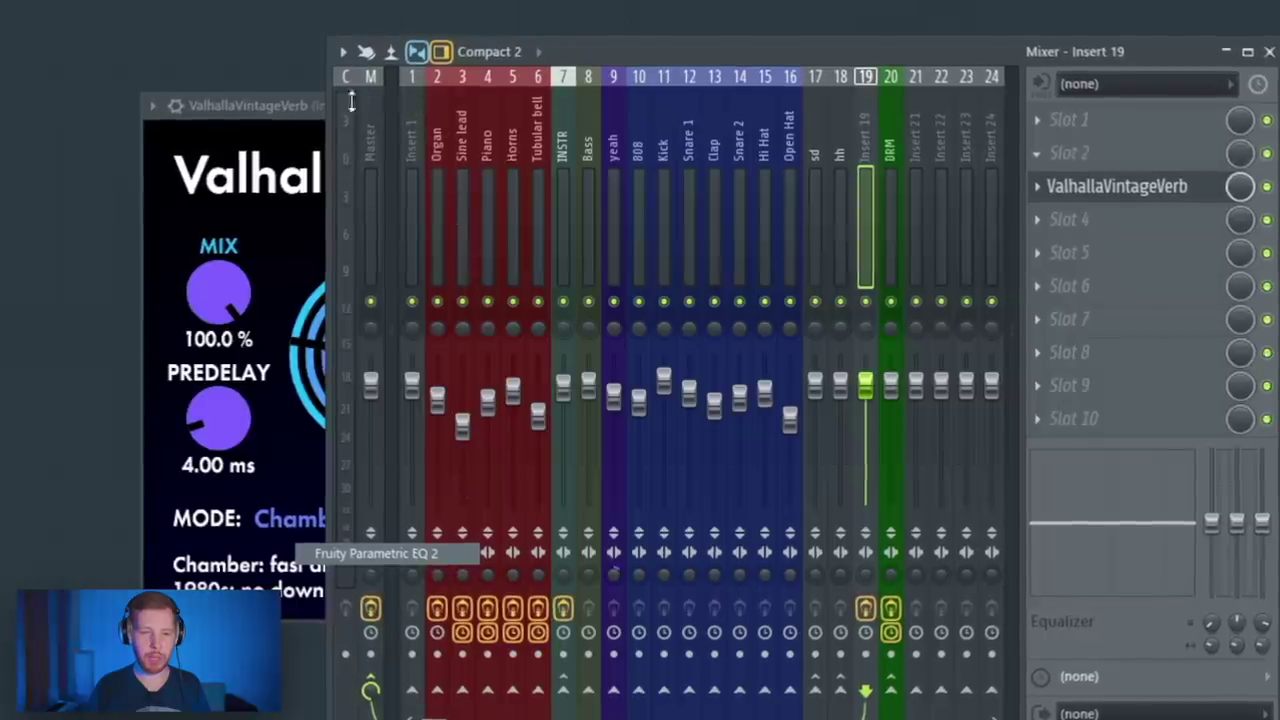
{"action": "left_click_drag", "start_coordinate": [214, 62], "coordinate": [812, 113]}
{"action": "middle_click", "coordinate": [782, 307]}
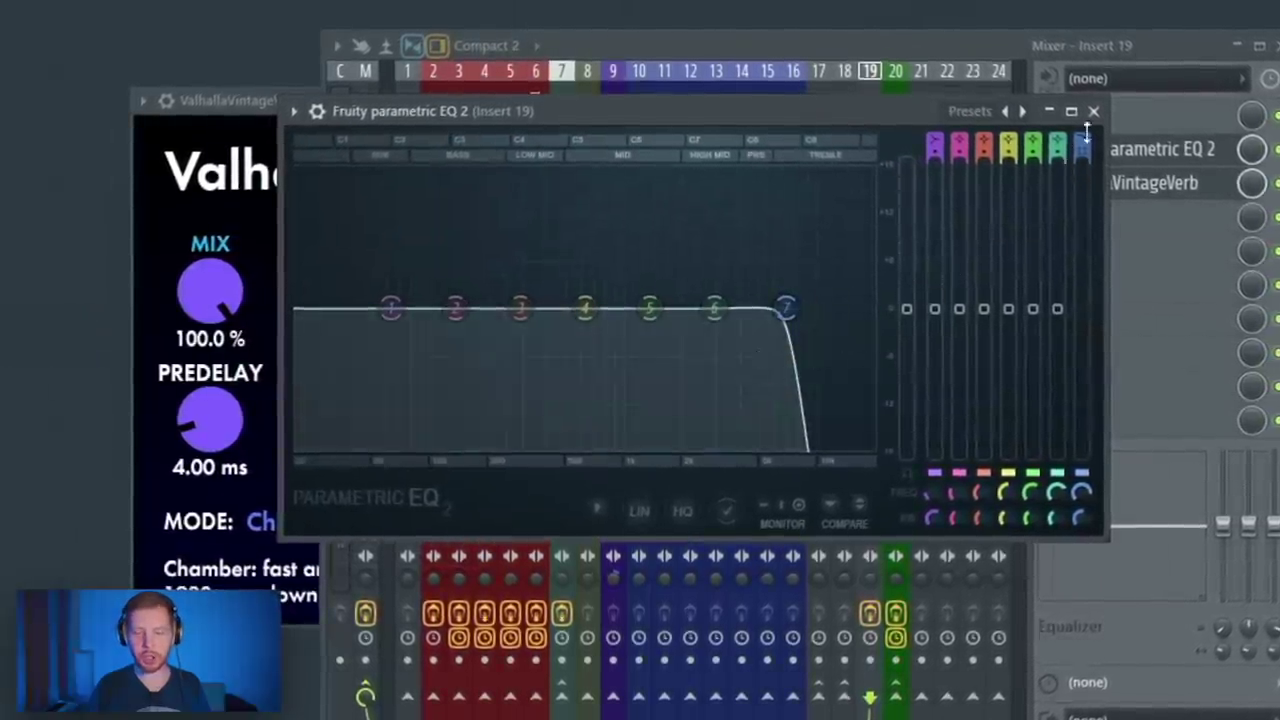
{"action": "left_click", "coordinate": [1093, 111]}
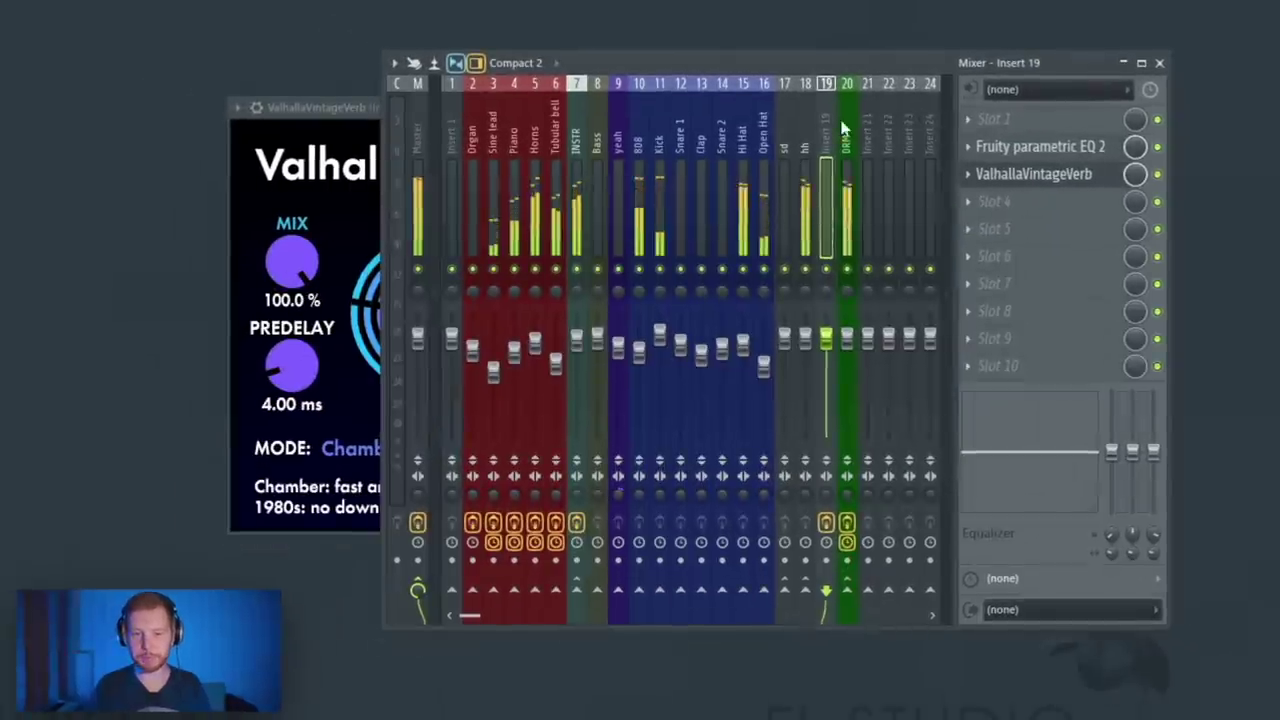
Step: Route the drum reverb track rvr drm only into DRM, send the snares and hats to it and lower its level
{"action": "right_click", "coordinate": [848, 591]}
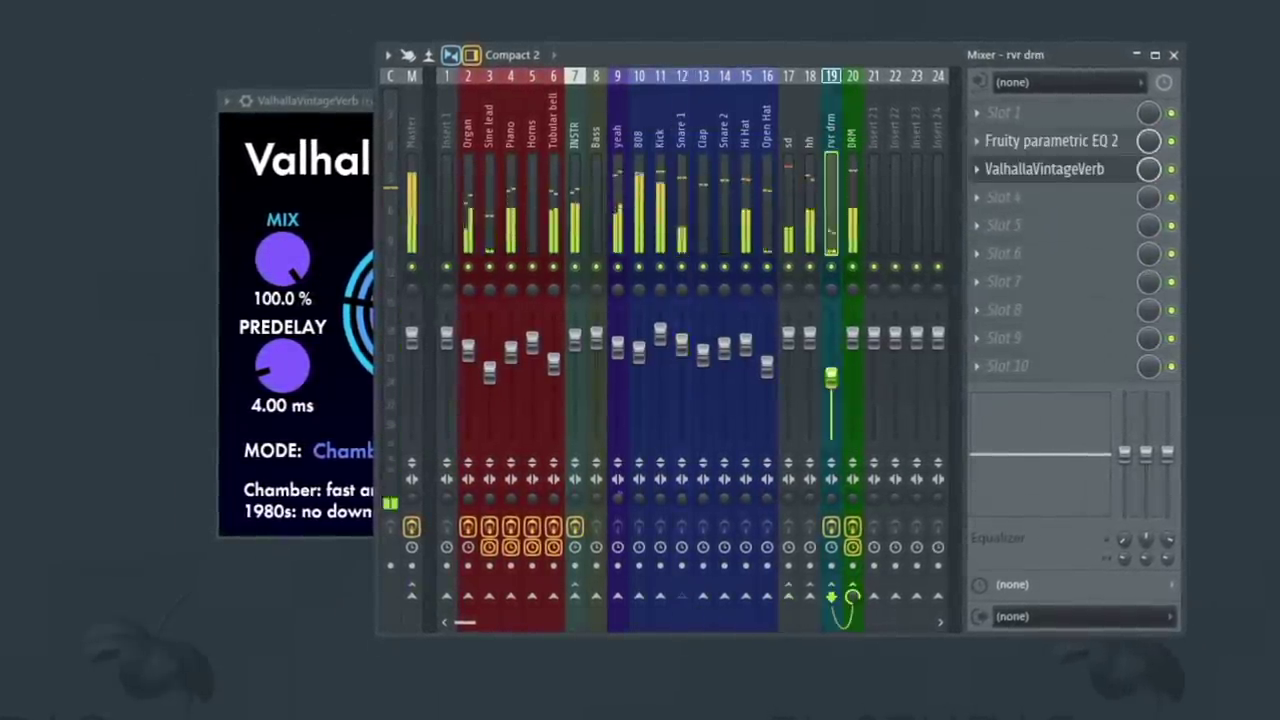
{"action": "left_click", "coordinate": [722, 130]}
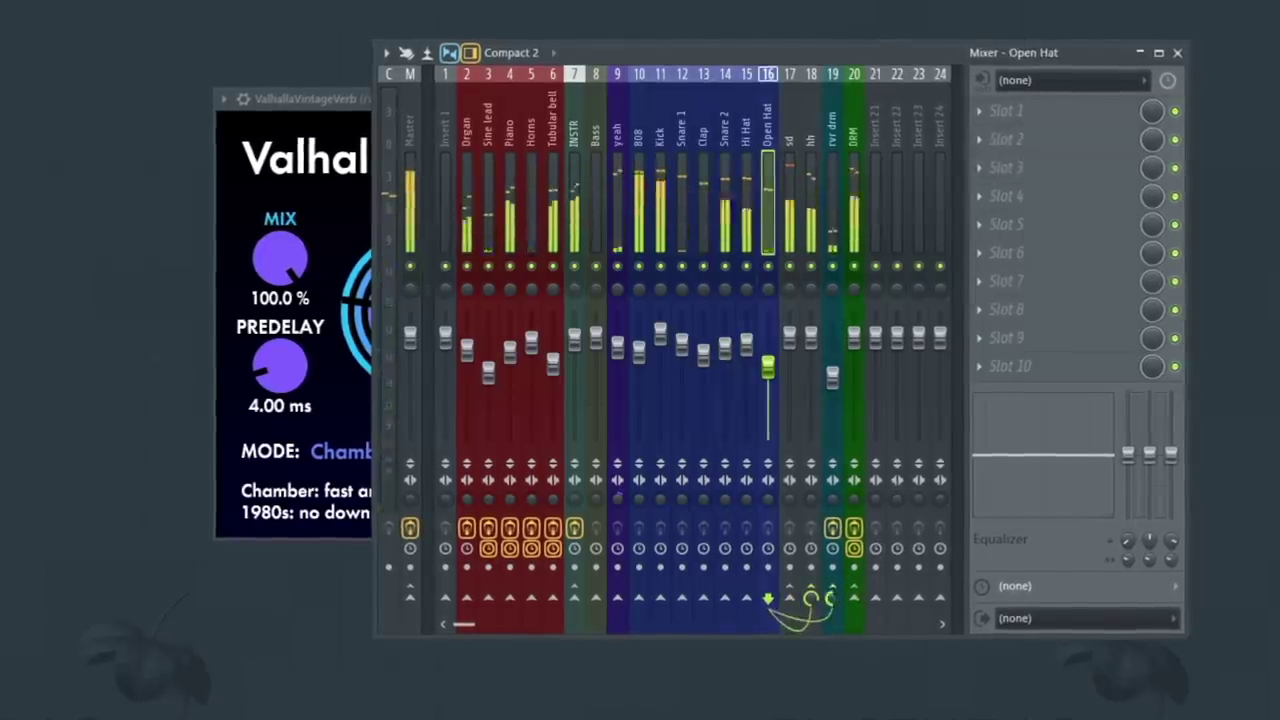
{"action": "left_click", "coordinate": [834, 385]}
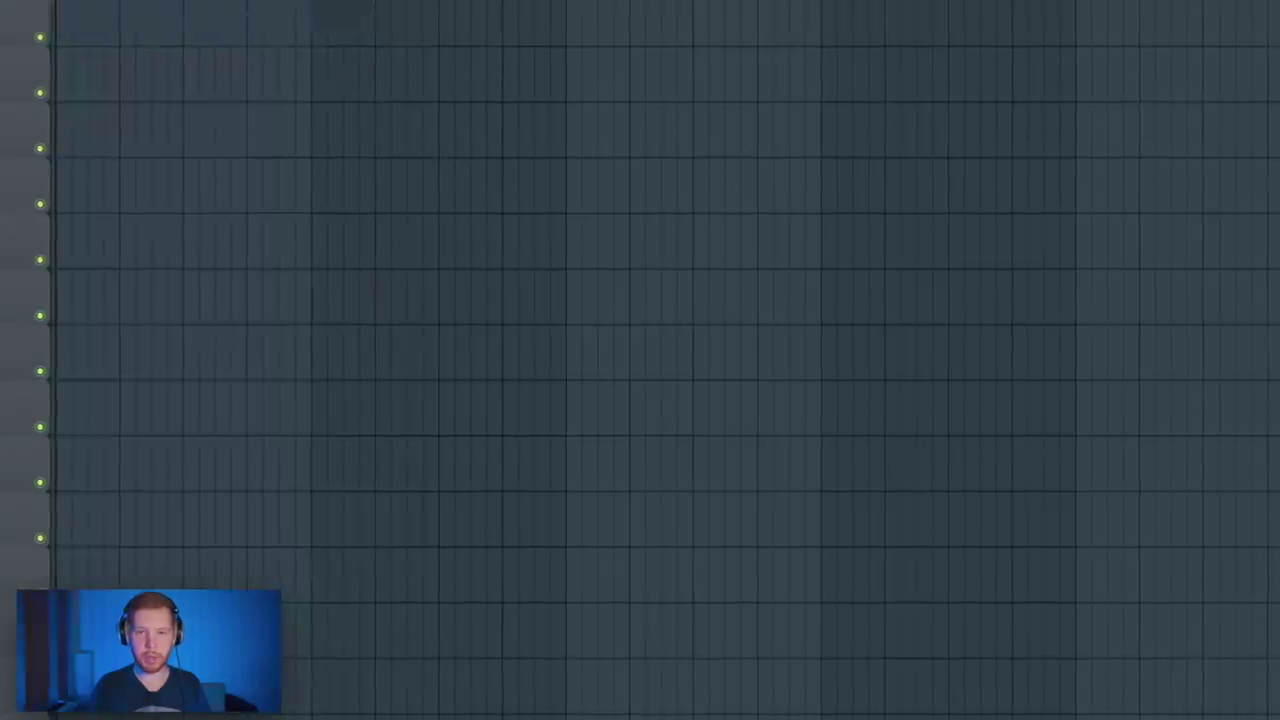
Step: Split the combined pattern by channel into separate patterns laid out on their own playlist tracks
{"action": "key", "text": "F6"}
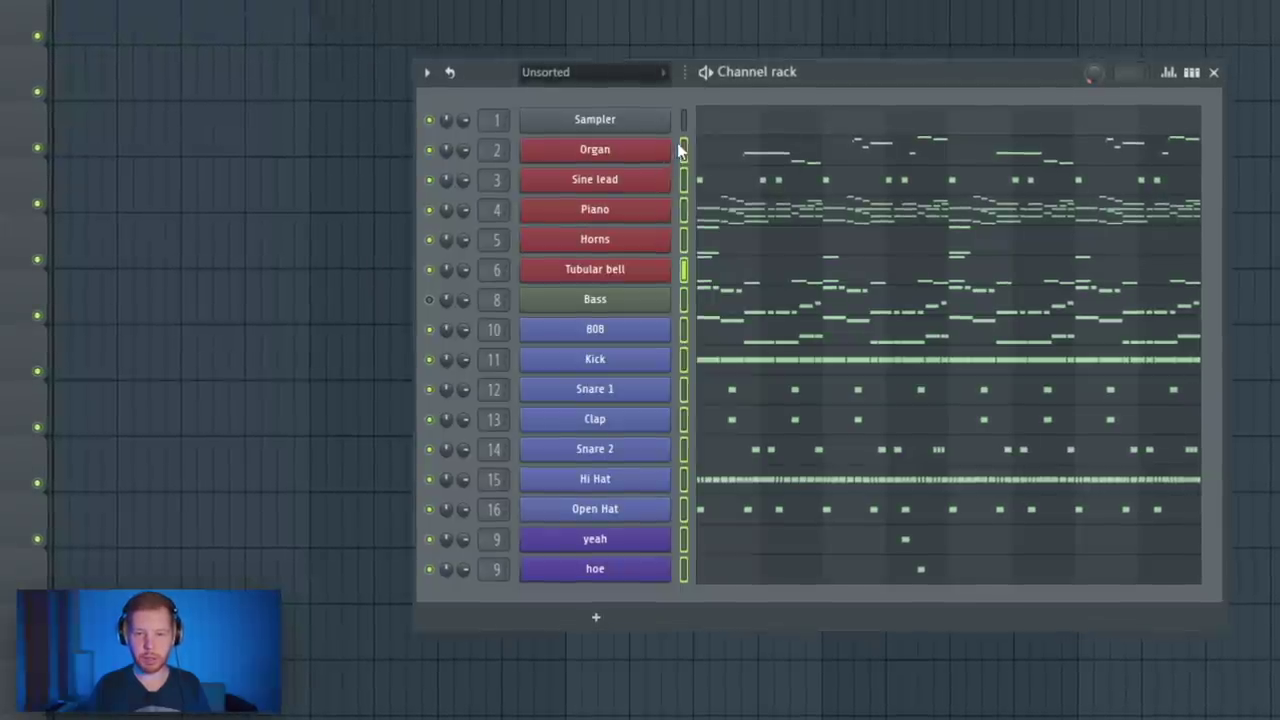
{"action": "right_click", "coordinate": [620, 149]}
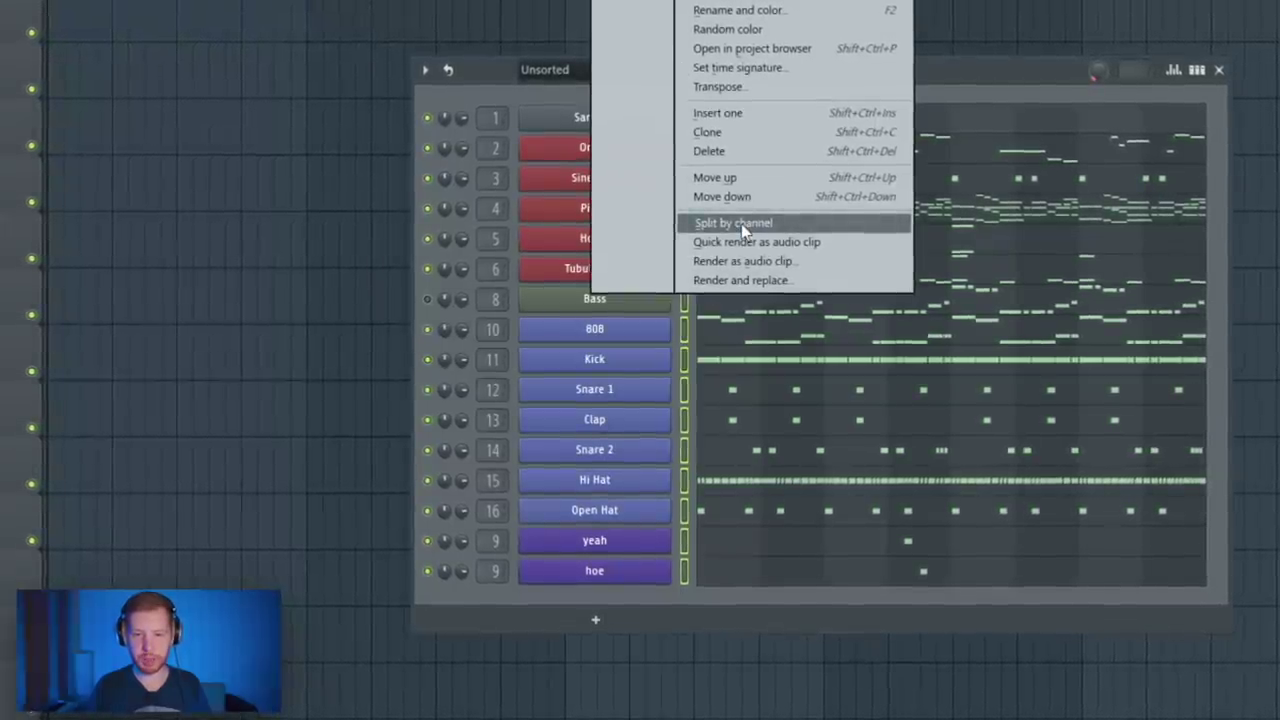
{"action": "left_click", "coordinate": [742, 224]}
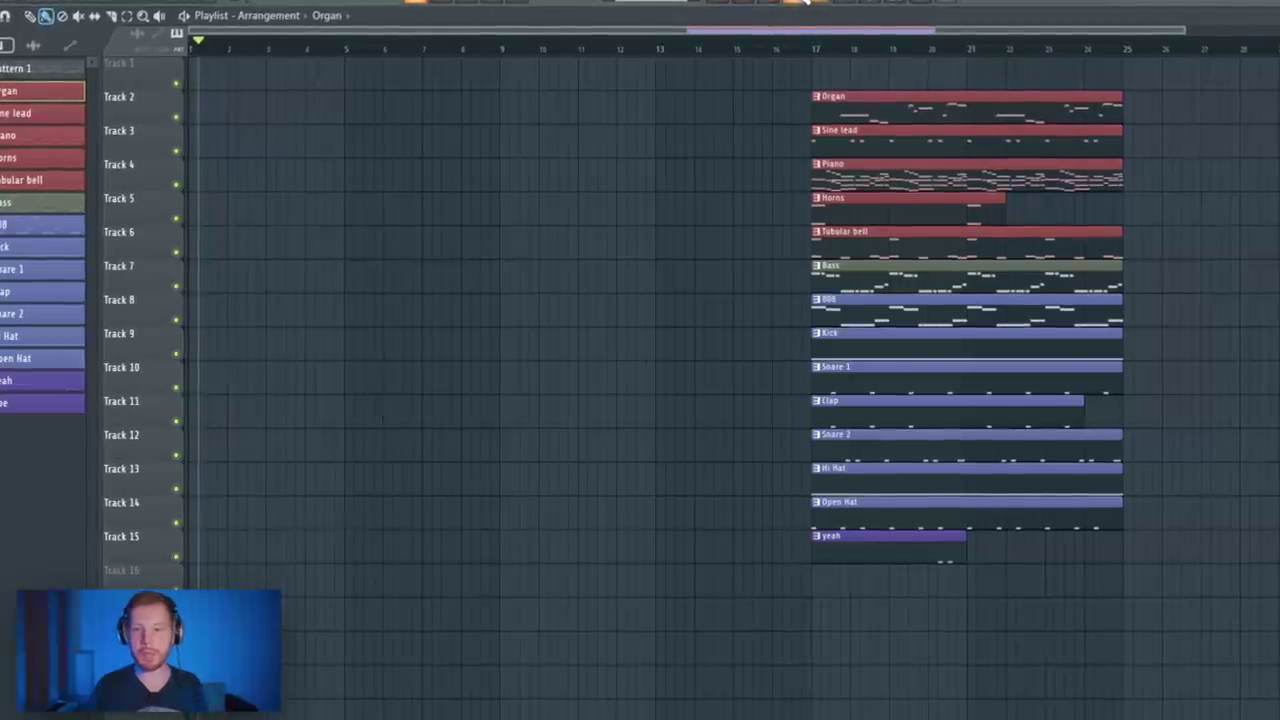
Step: Load Edison into the second effect slot of Insert 1 and bring in the Three 6 Mafia - Pimpin & Robbin recording
{"action": "key", "text": "F9"}
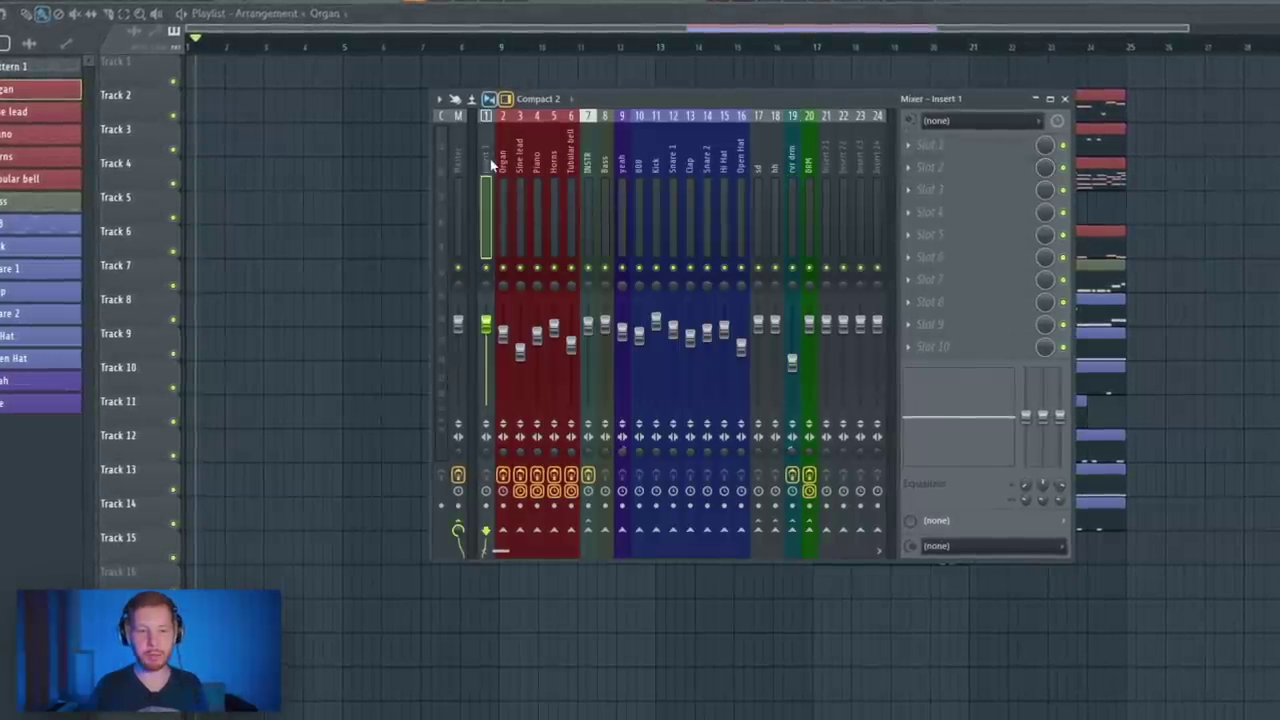
{"action": "left_click", "coordinate": [940, 174]}
{"action": "left_click", "coordinate": [120, 86]}
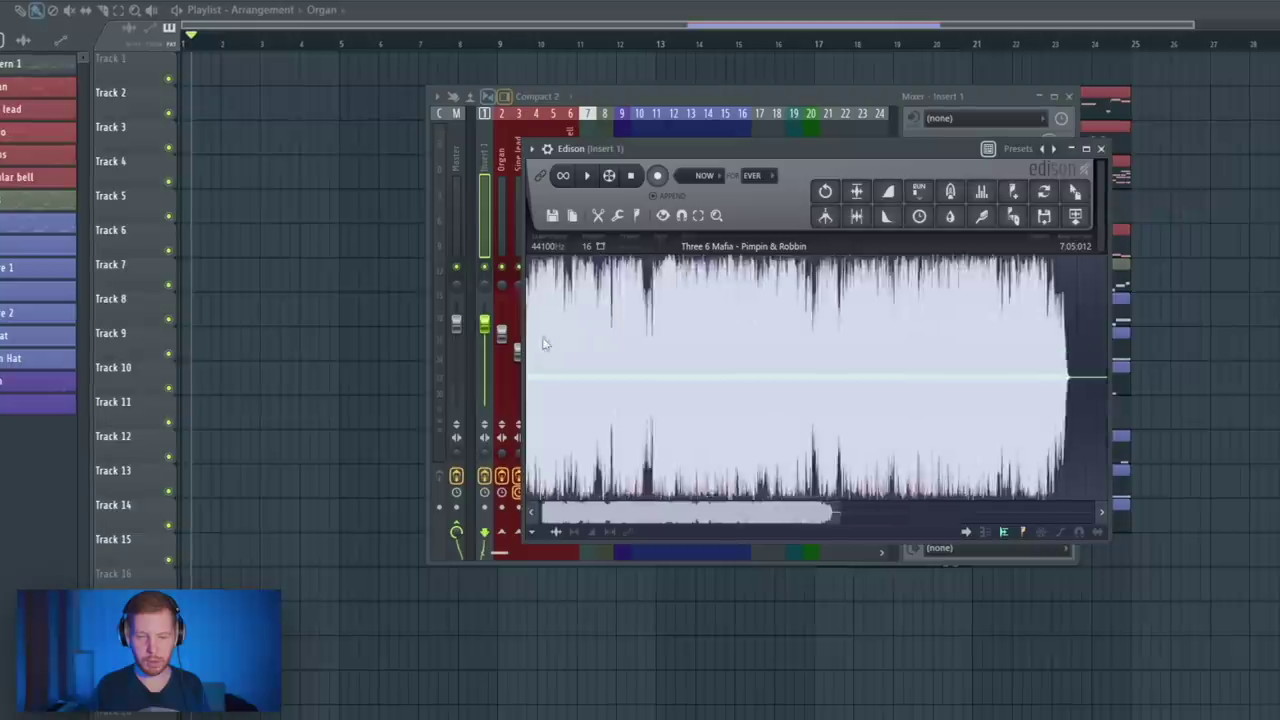
Step: Select and audition the phrase from about 38.5 to 43.9 seconds of the recording in Edison
{"action": "scroll", "coordinate": [552, 360], "scroll_direction": "up", "scroll_amount": 5}
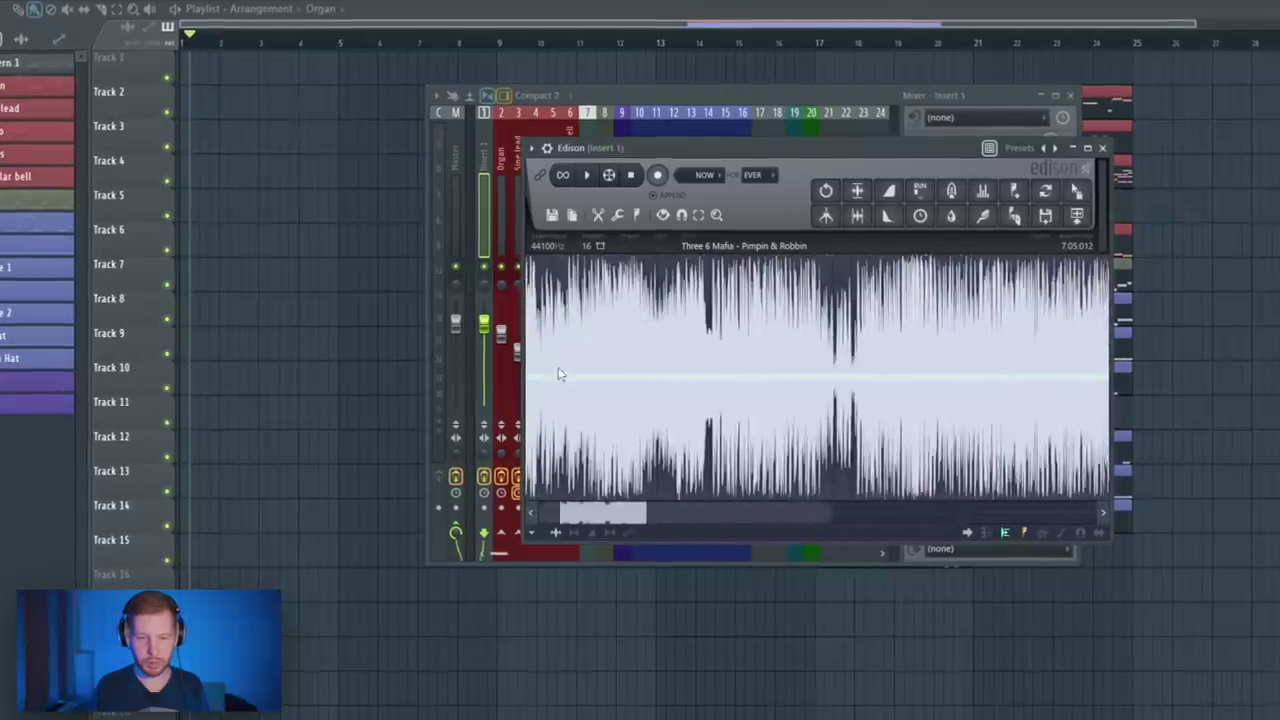
{"action": "left_click_drag", "start_coordinate": [598, 519], "coordinate": [589, 522]}
{"action": "left_click_drag", "start_coordinate": [568, 375], "coordinate": [837, 385]}
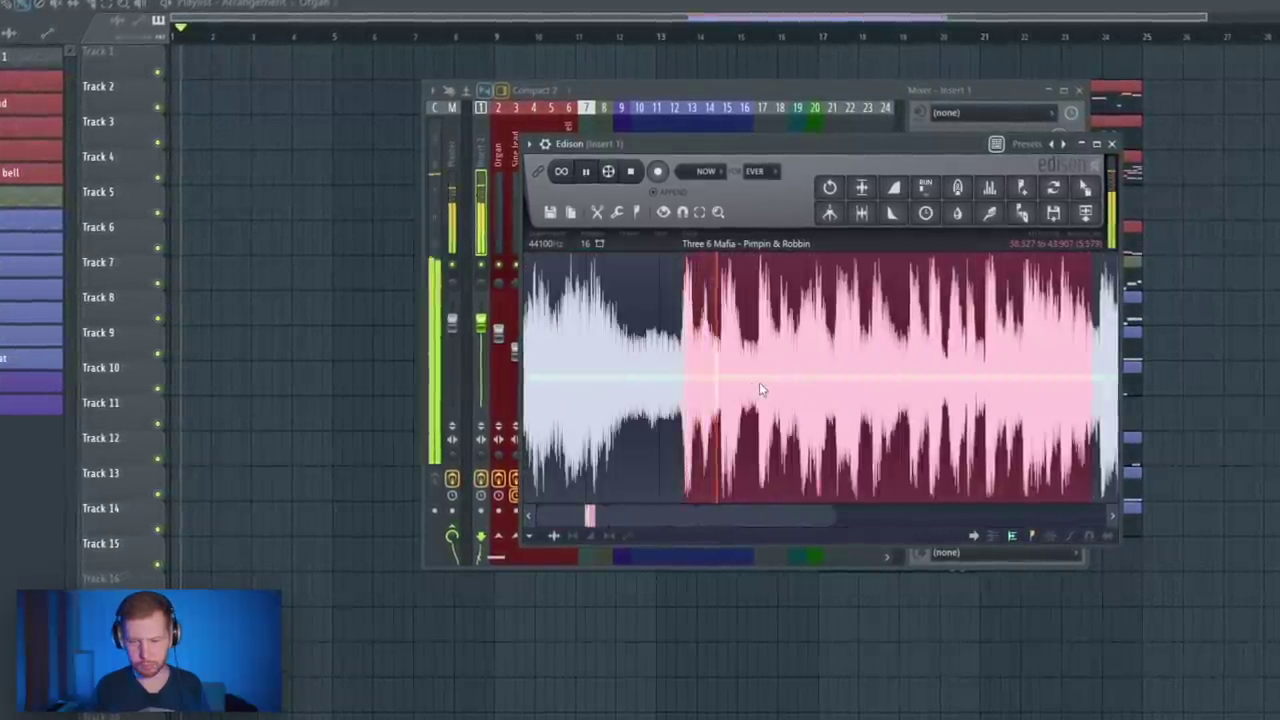
{"action": "scroll", "coordinate": [782, 376], "scroll_direction": "down", "scroll_amount": 2}
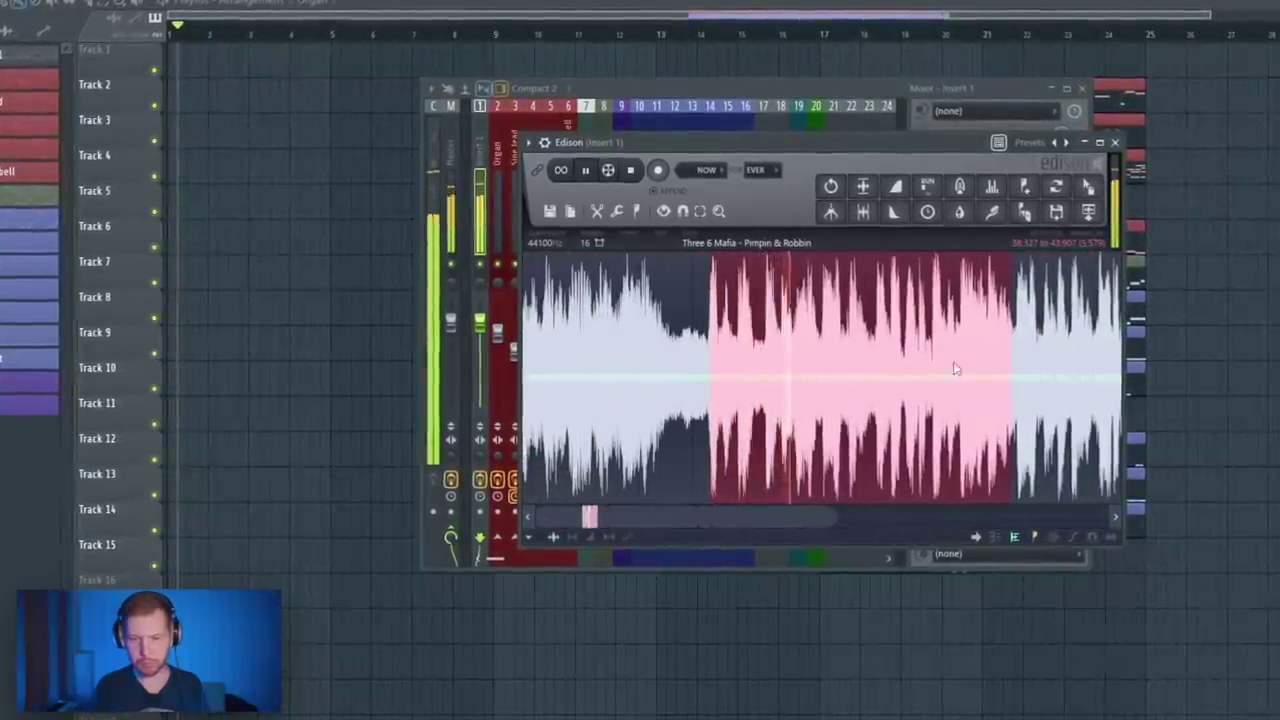
Step: Place the selected sample at bar 1 of playlist Track 1 and time-stretch the clip to two bars in Auto mode
{"action": "left_click_drag", "start_coordinate": [1084, 213], "coordinate": [795, 202]}
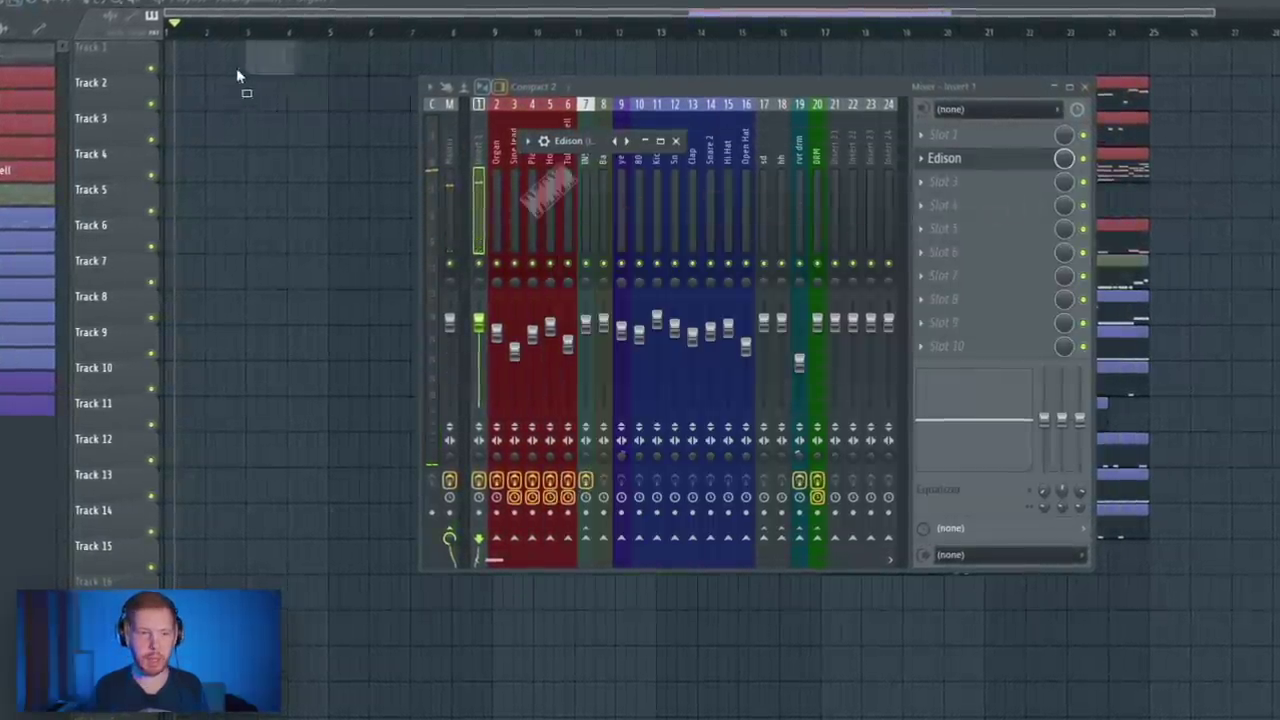
{"action": "left_click_drag", "start_coordinate": [237, 75], "coordinate": [250, 60]}
{"action": "left_click_drag", "start_coordinate": [255, 60], "coordinate": [174, 60]}
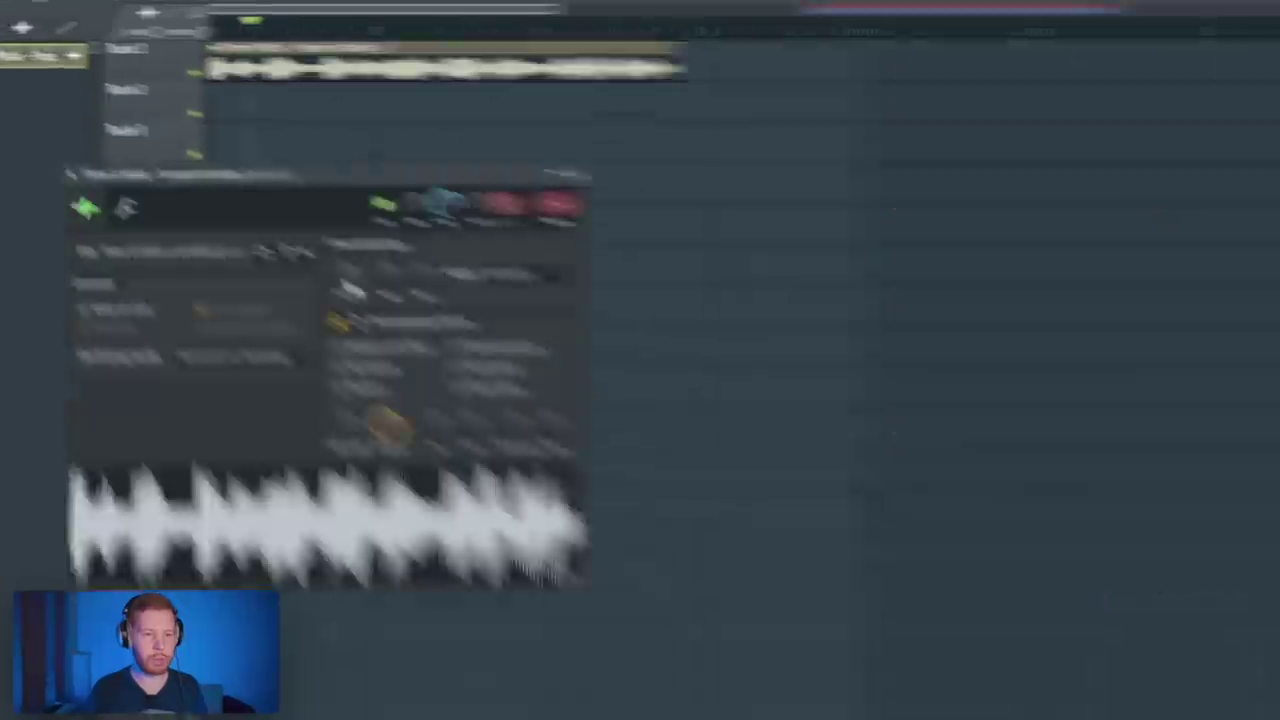
{"action": "left_click_drag", "start_coordinate": [489, 308], "coordinate": [489, 294]}
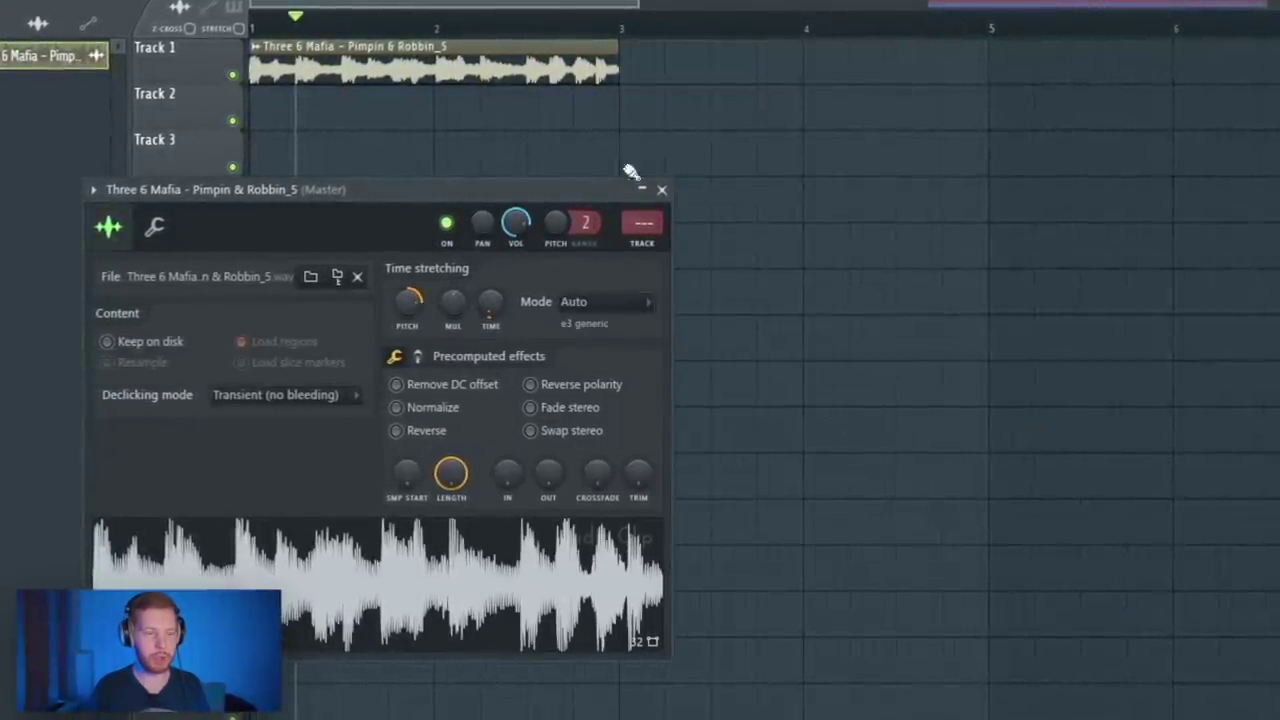
{"action": "left_click", "coordinate": [661, 189]}
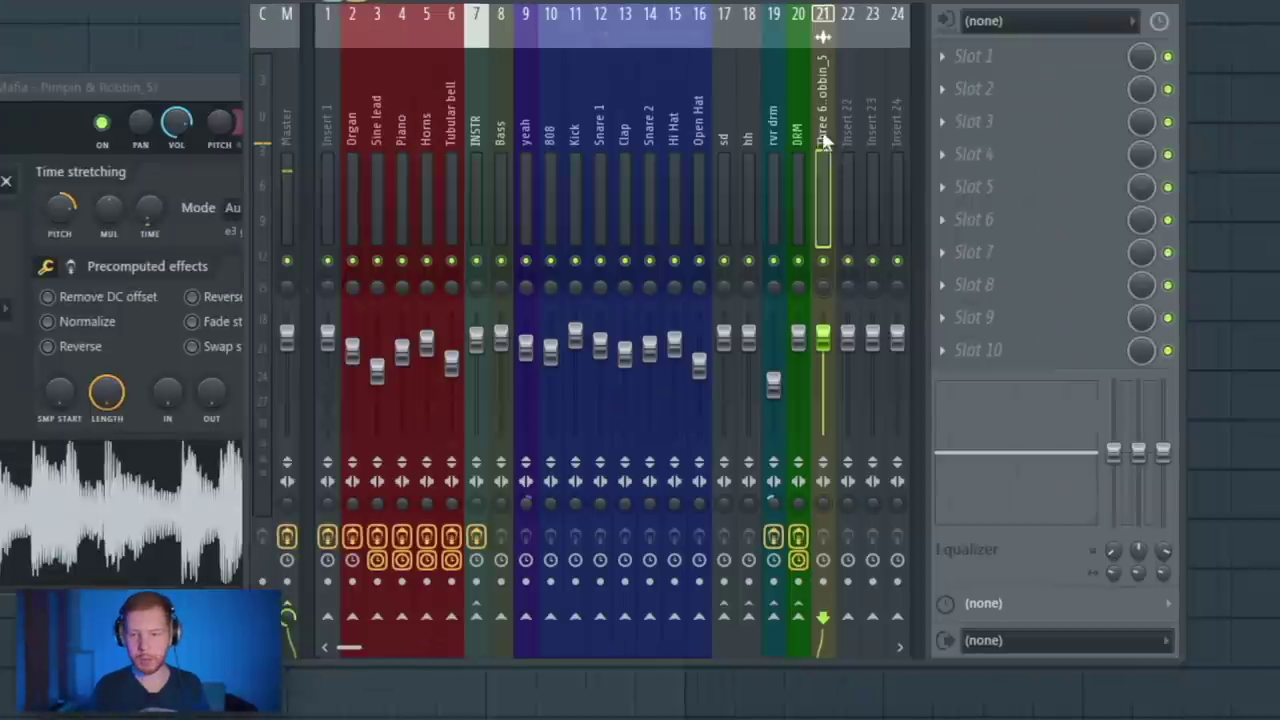
Step: Rename mixer track 21 to a1 and load Fruity Parametric EQ 2 into its second effect slot
{"action": "key", "text": "F2"}
{"action": "type", "text": "a1"}
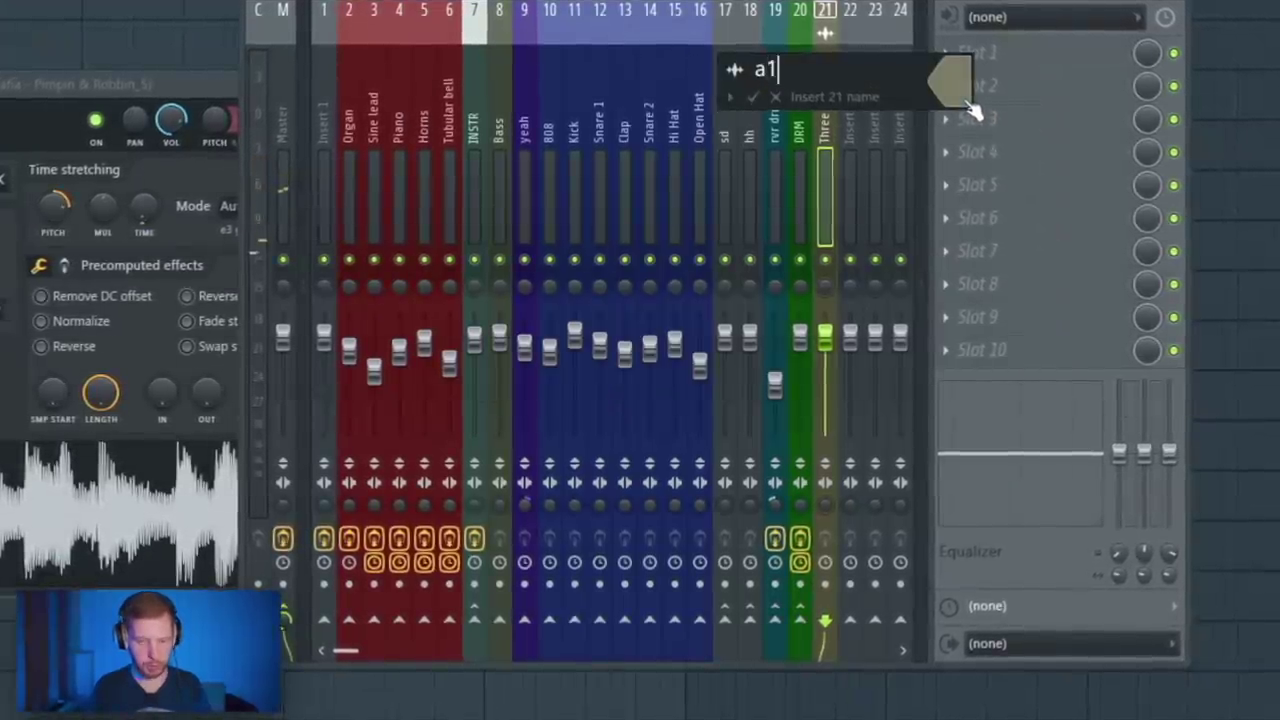
{"action": "key", "text": "Return"}
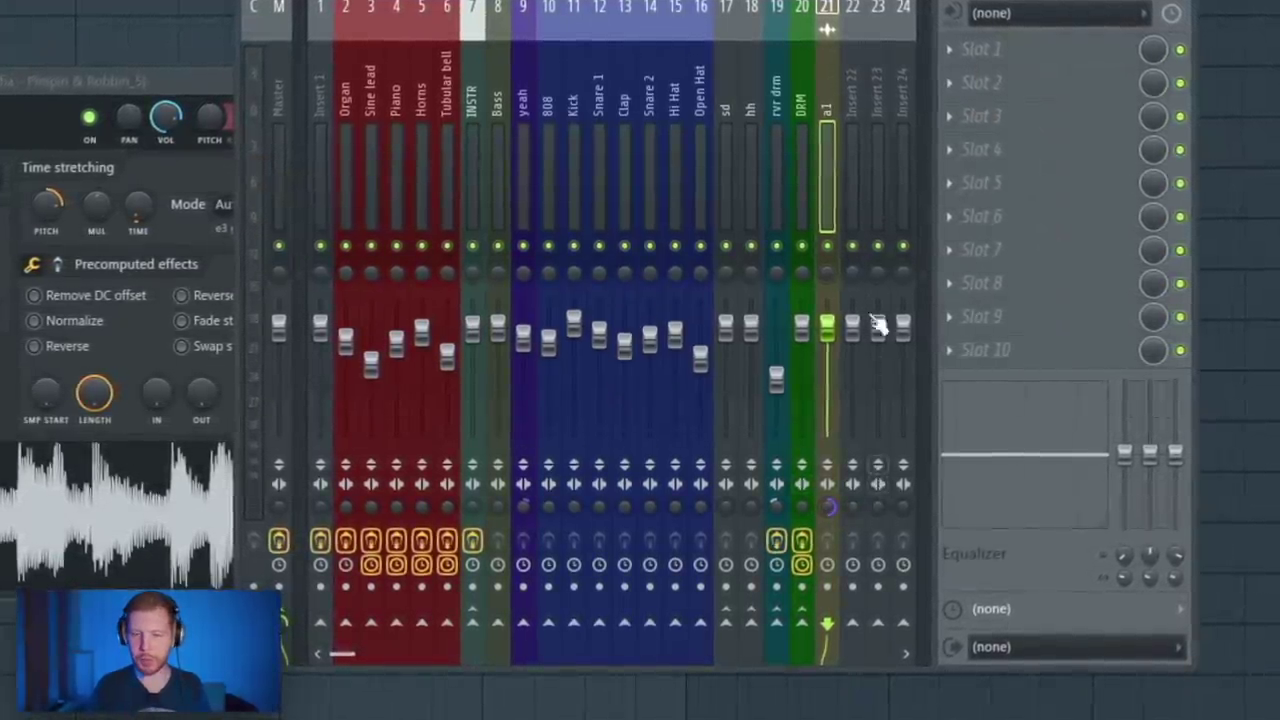
{"action": "left_click", "coordinate": [965, 83]}
{"action": "mouse_move", "coordinate": [1000, 111]}
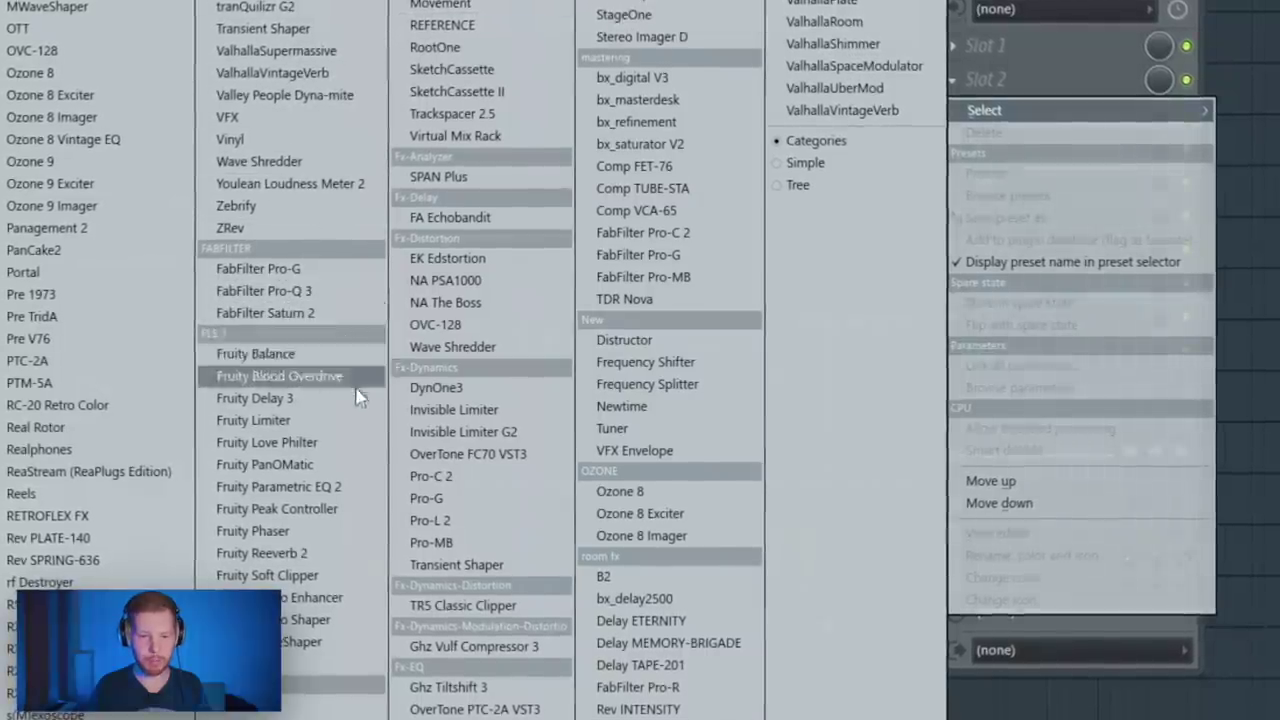
{"action": "left_click", "coordinate": [329, 486]}
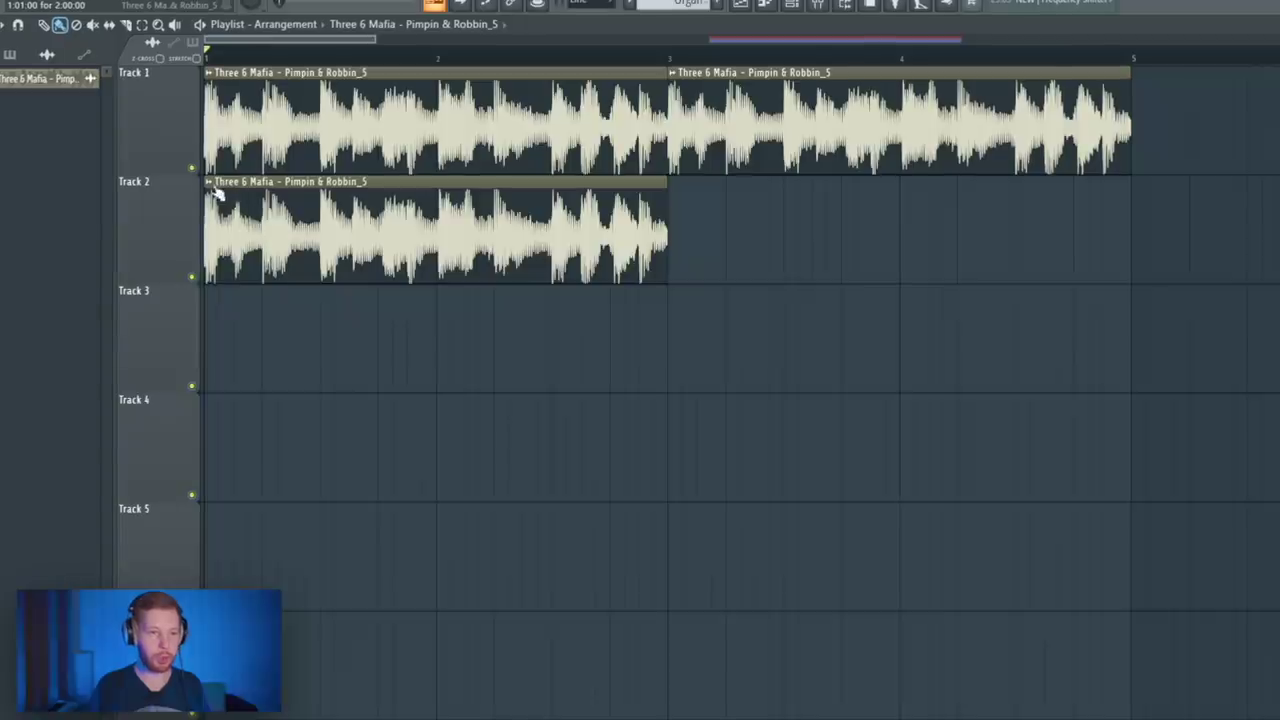
Step: Make the Track 2 sample clip unique and name its mixer track, insert 22, a2
{"action": "left_click", "coordinate": [210, 182]}
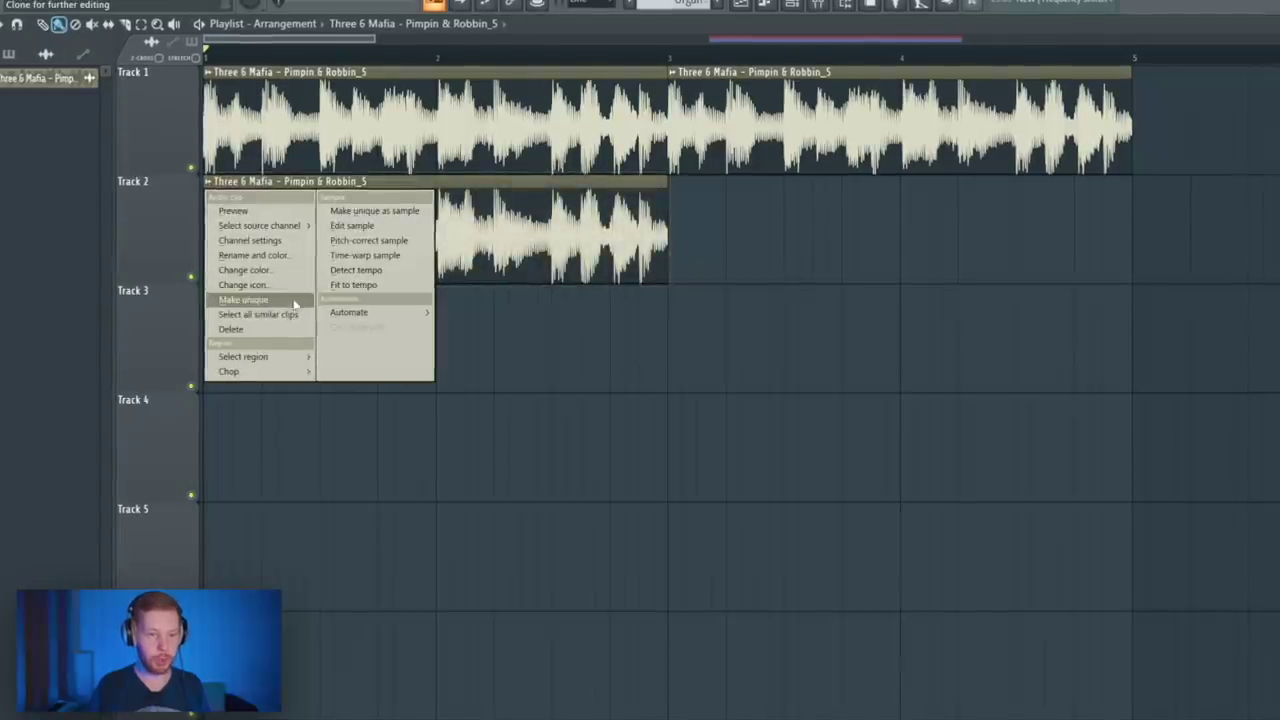
{"action": "left_click", "coordinate": [273, 303]}
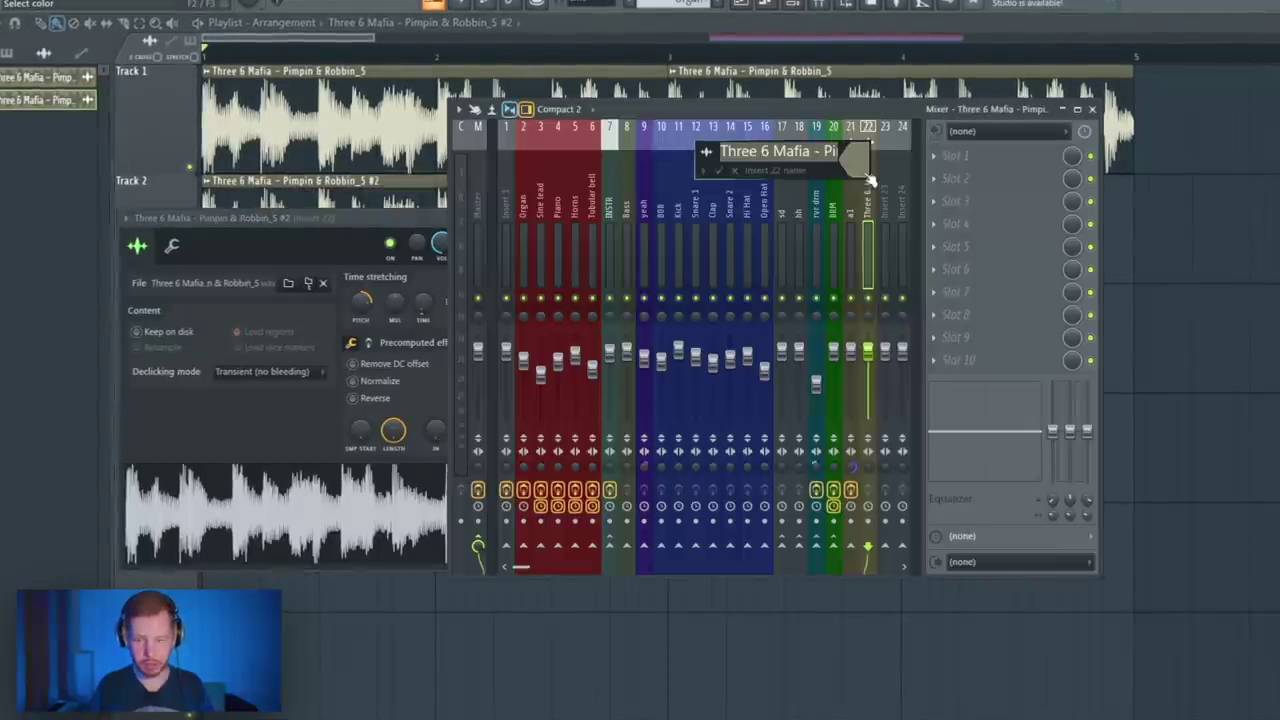
{"action": "key", "text": "Return"}
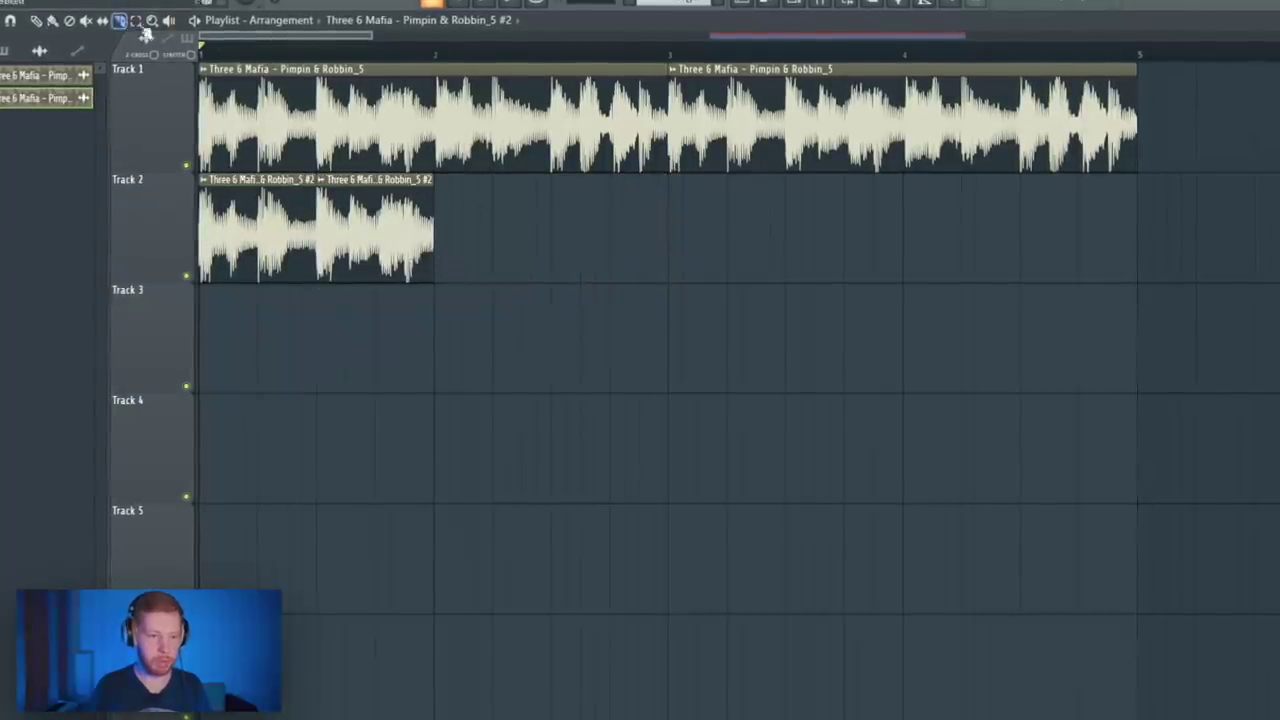
Step: Move the second half-bar slice on Track 2 to the start of bar 3
{"action": "left_click", "coordinate": [38, 20]}
{"action": "left_click_drag", "start_coordinate": [373, 234], "coordinate": [727, 234]}
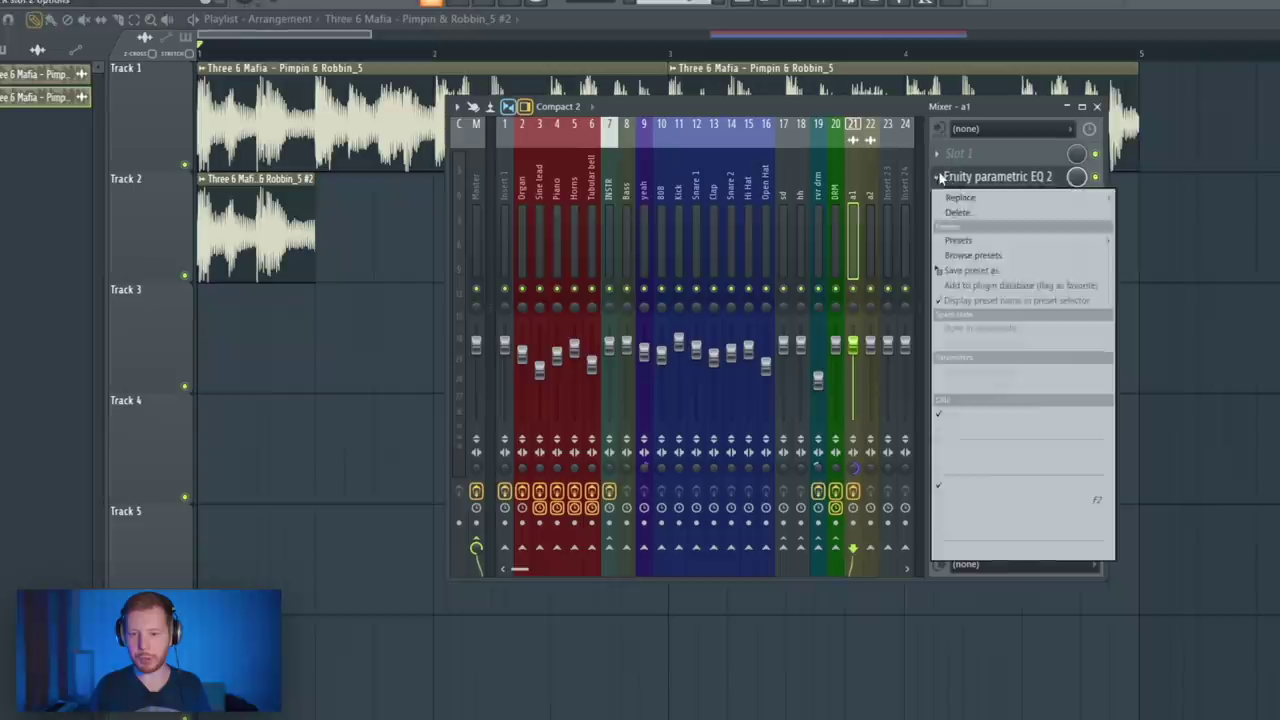
Step: Copy a1's Fruity Parametric EQ 2 settings to mixer track a2 and load ValhallaDelay into its second slot
{"action": "left_click_drag", "start_coordinate": [968, 274], "coordinate": [870, 186]}
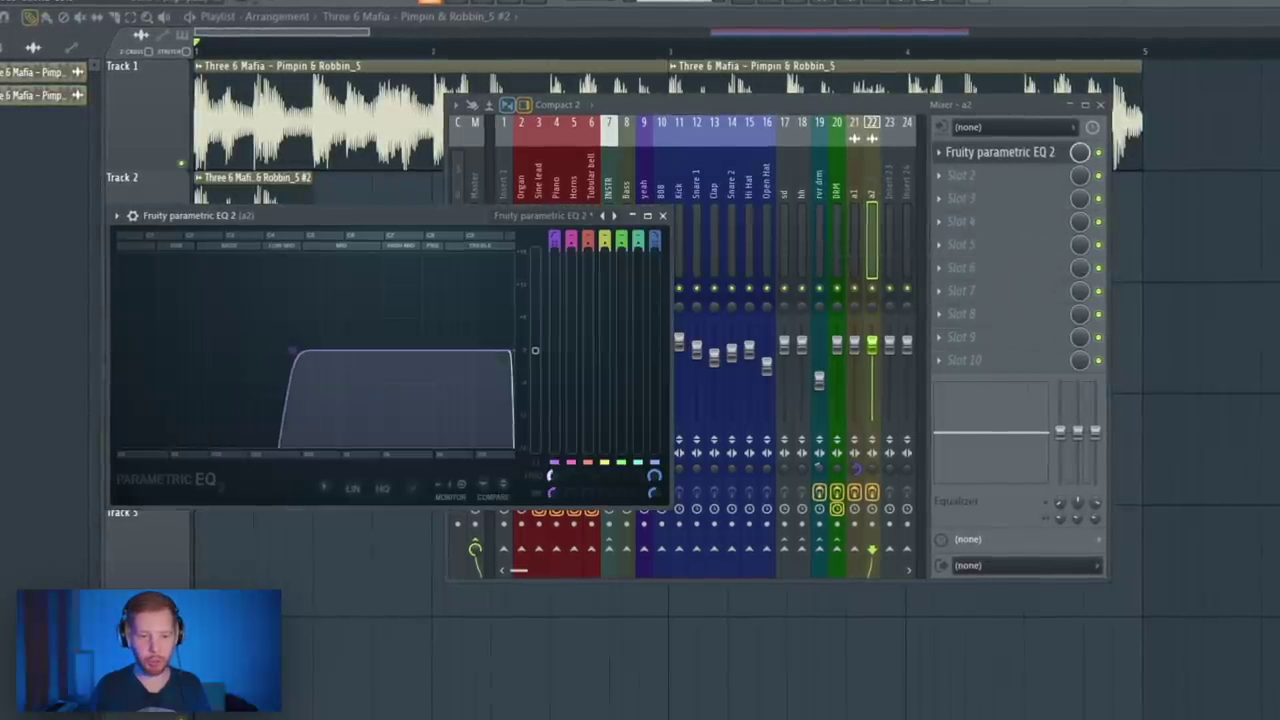
{"action": "left_click", "coordinate": [978, 177]}
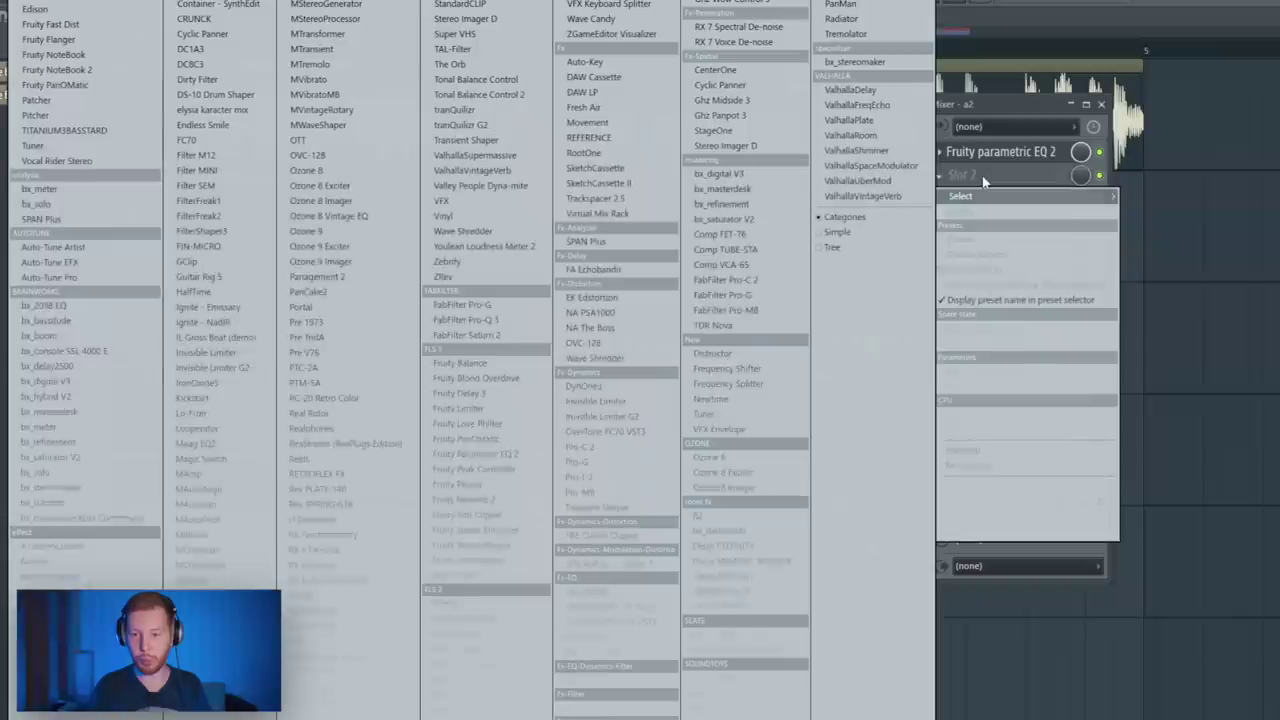
{"action": "left_click", "coordinate": [846, 92]}
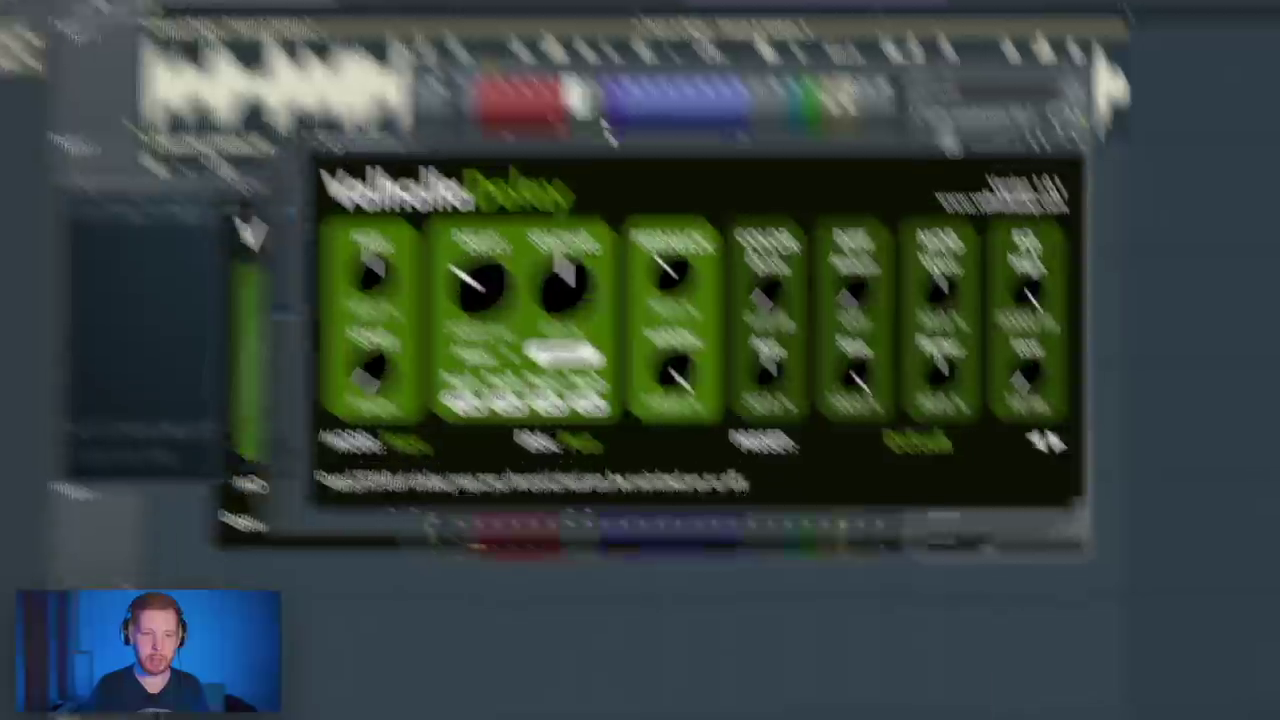
Step: Choose the TAPE-Half-note Delay preset in ValhallaDelay, lower the mix to 48.4 %, and raise the feedback and spread
{"action": "left_click", "coordinate": [955, 454]}
{"action": "mouse_move", "coordinate": [888, 595]}
{"action": "mouse_move", "coordinate": [1064, 524]}
{"action": "left_click", "coordinate": [1127, 435]}
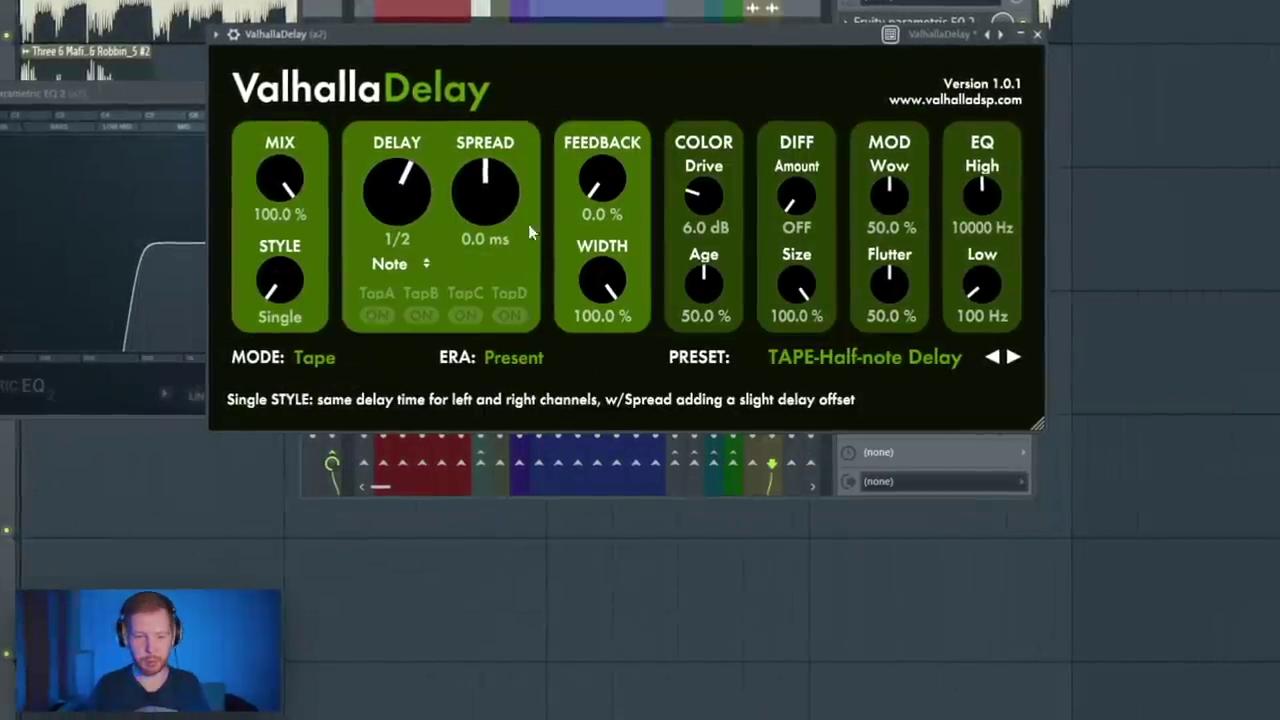
{"action": "left_click_drag", "start_coordinate": [281, 183], "coordinate": [267, 287]}
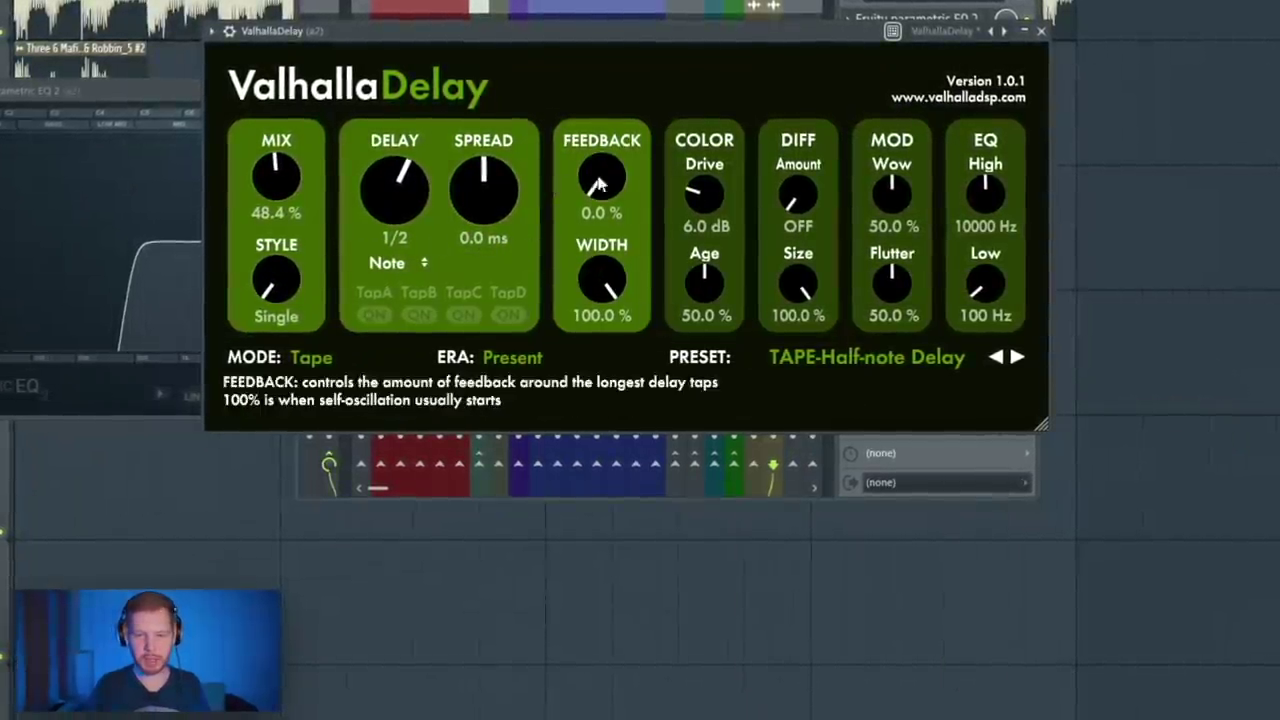
{"action": "left_click_drag", "start_coordinate": [597, 187], "coordinate": [621, 100]}
{"action": "left_click_drag", "start_coordinate": [484, 207], "coordinate": [502, 161]}
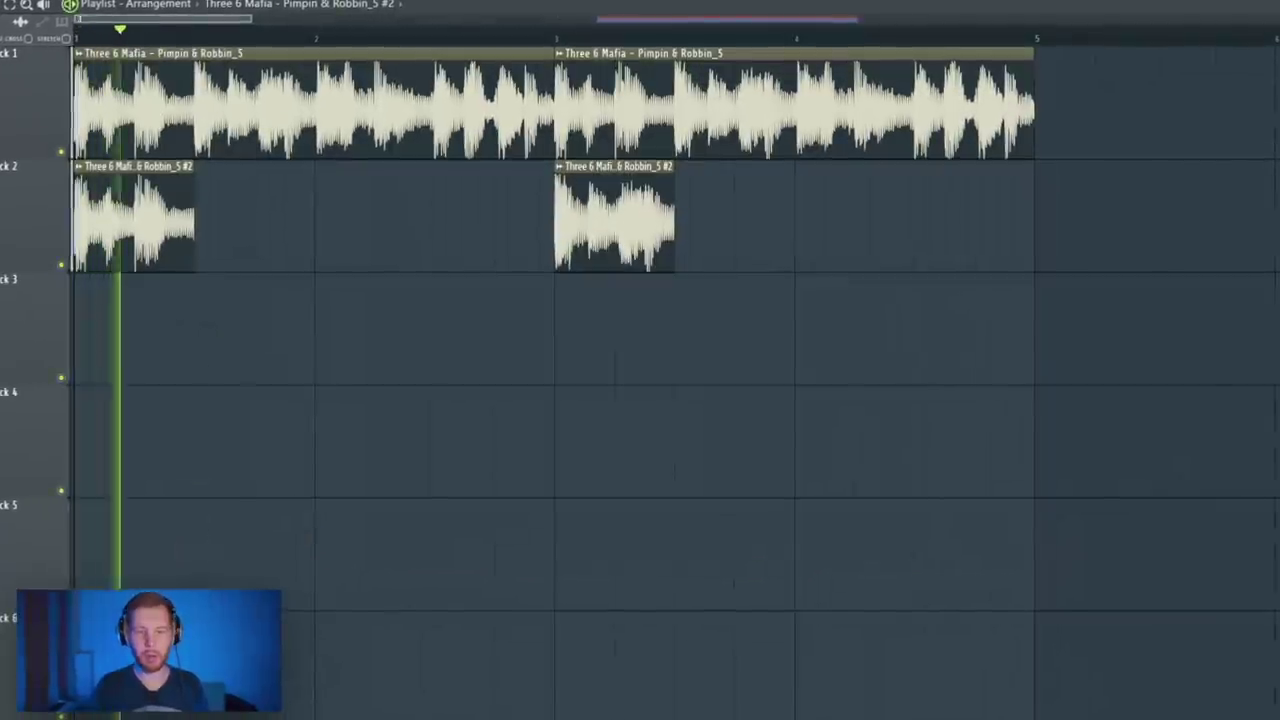
{"action": "key", "text": "space"}
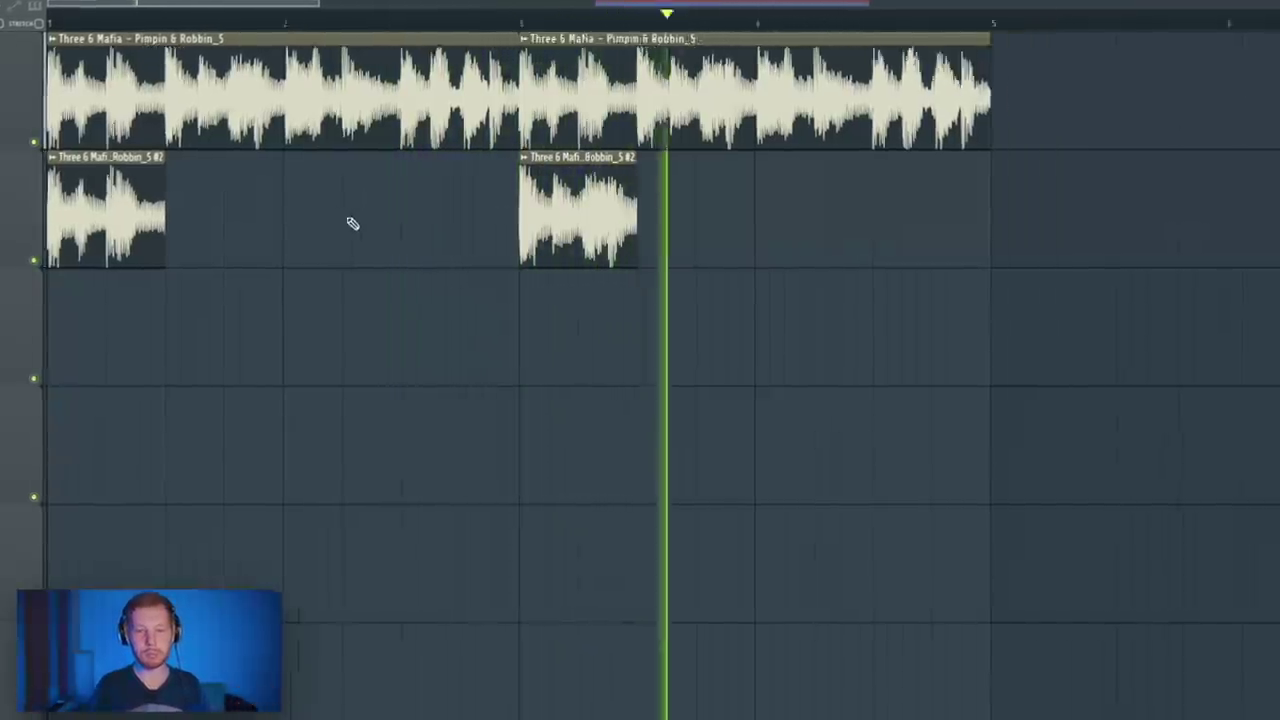
Step: Browse the MEMPHIS 1 vocals folder and load the Now Im High sample into Edison on Insert 1
{"action": "scroll", "coordinate": [340, 224], "scroll_direction": "down", "scroll_amount": 5}
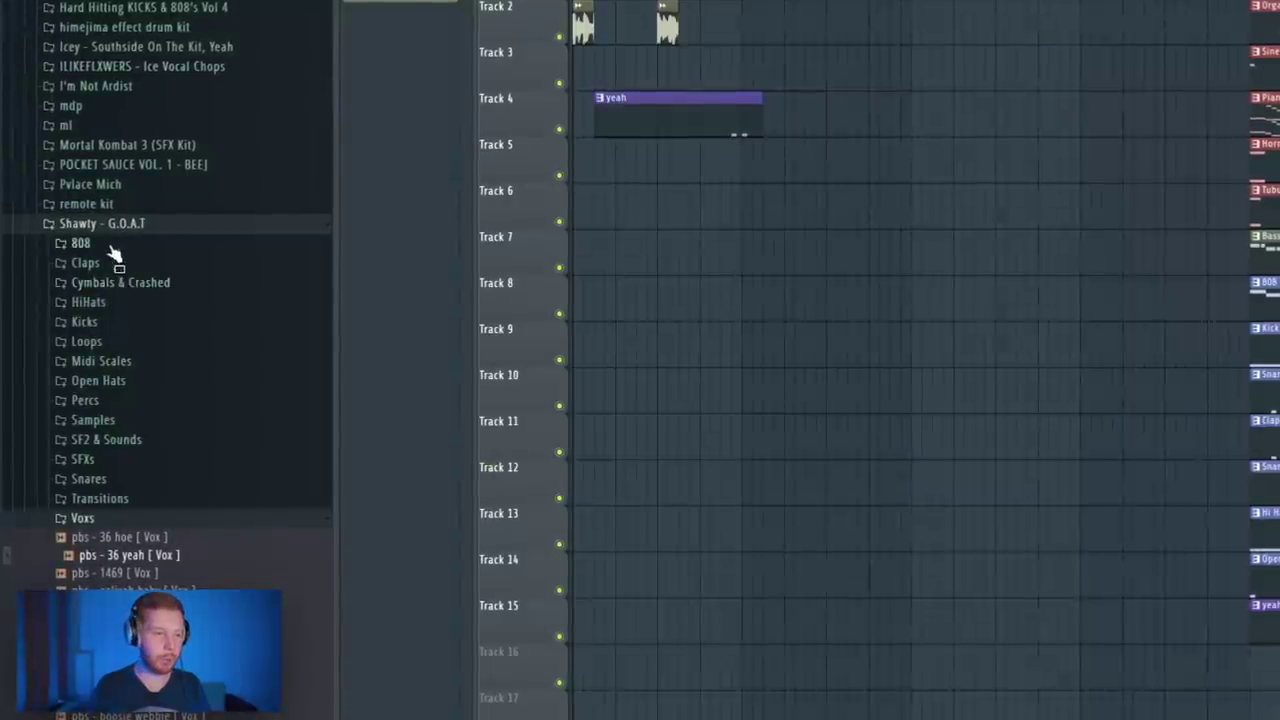
{"action": "scroll", "coordinate": [113, 255], "scroll_direction": "down", "scroll_amount": 10}
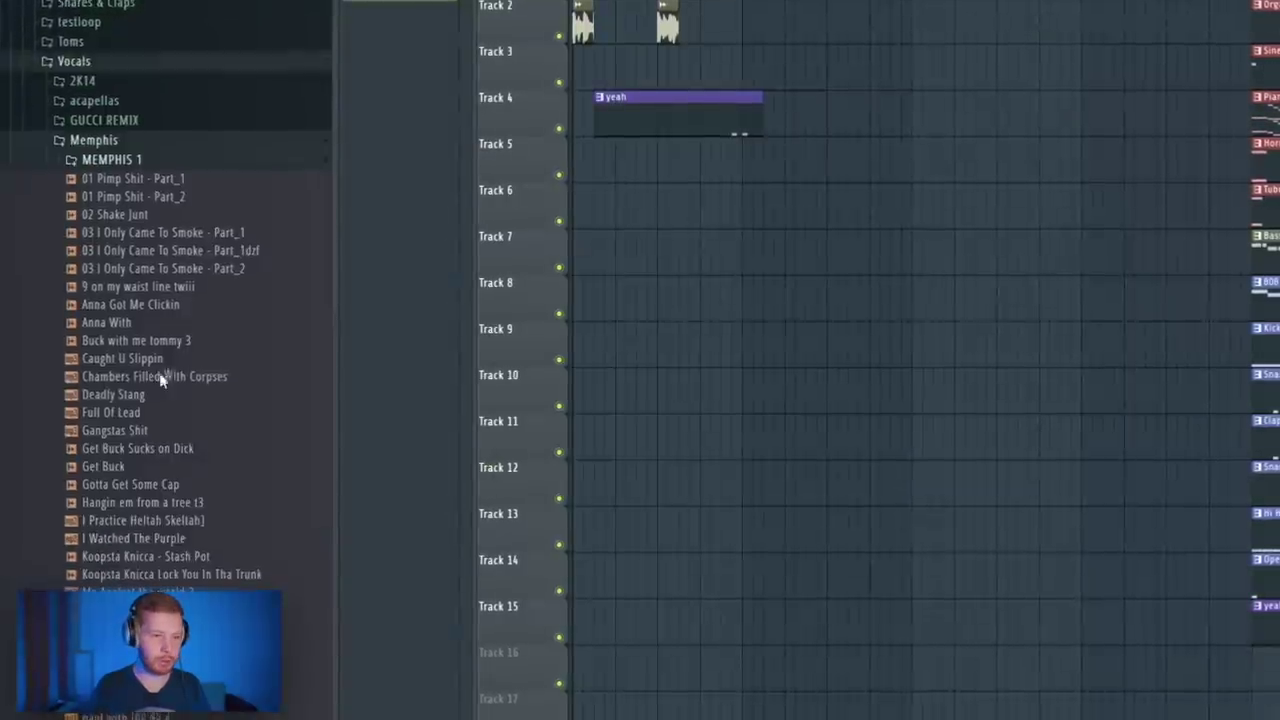
{"action": "scroll", "coordinate": [115, 470], "scroll_direction": "down", "scroll_amount": 4}
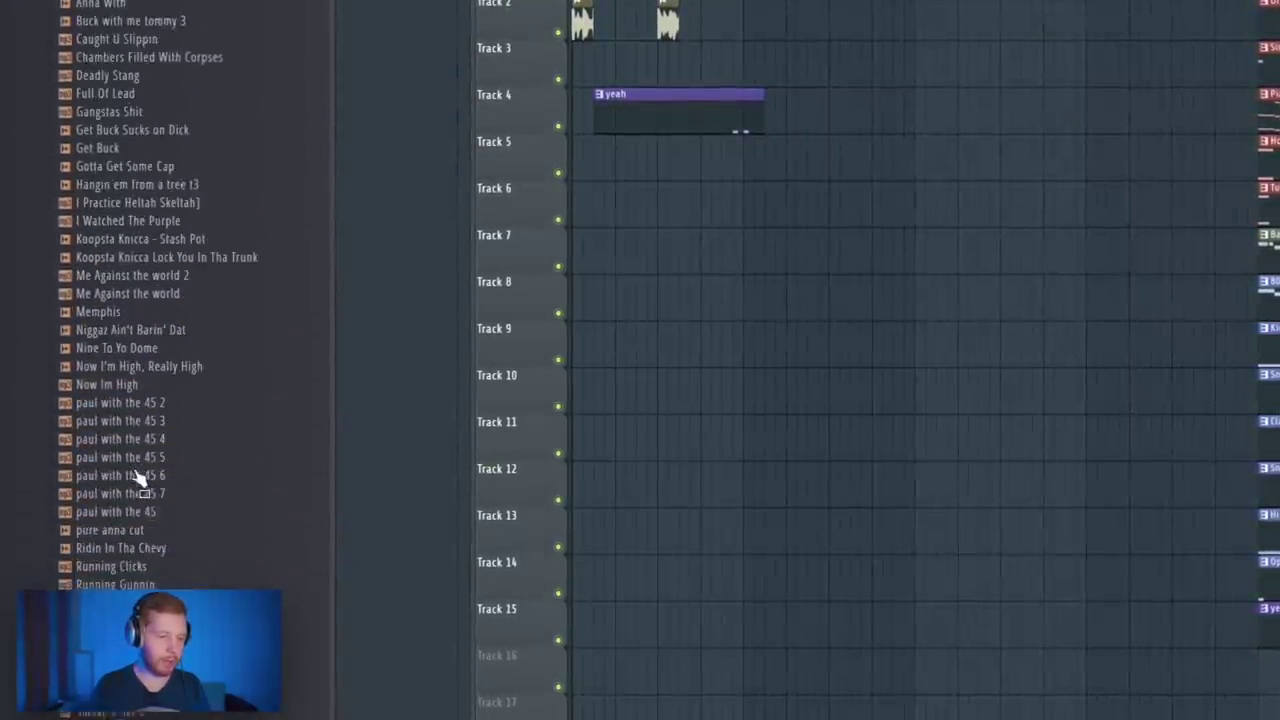
{"action": "scroll", "coordinate": [147, 464], "scroll_direction": "up", "scroll_amount": 8}
{"action": "scroll", "coordinate": [151, 484], "scroll_direction": "down", "scroll_amount": 11}
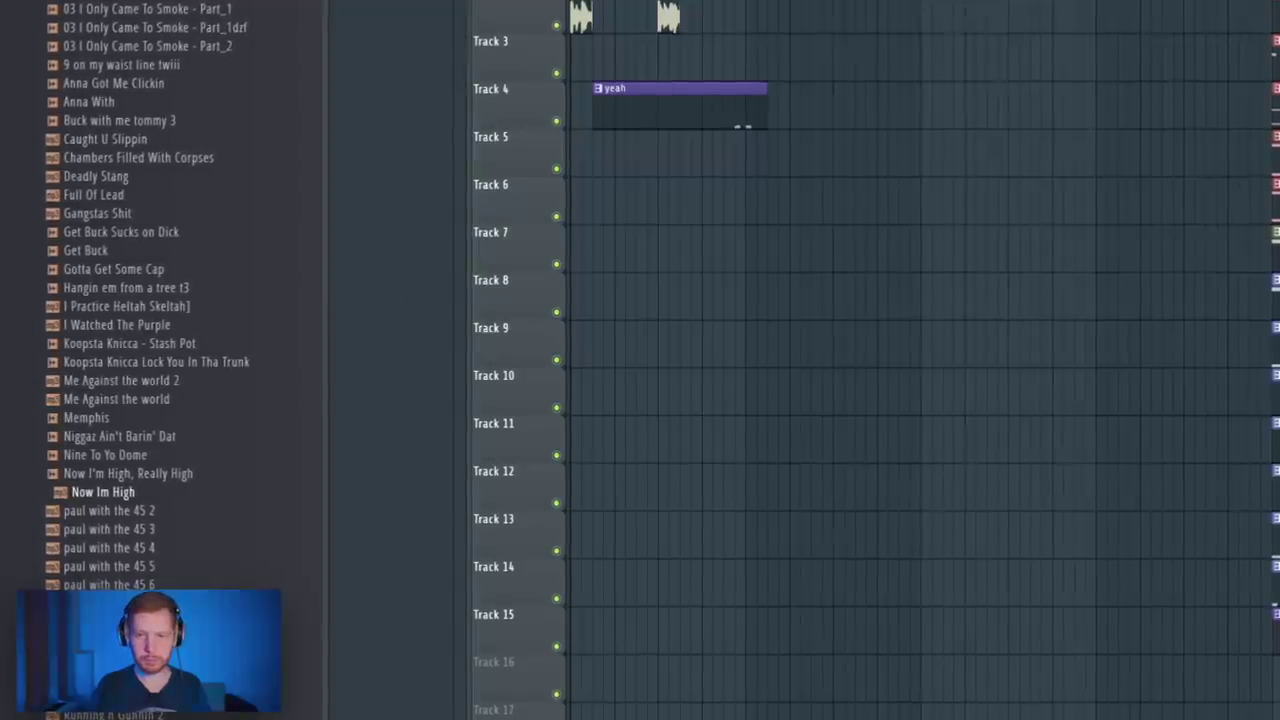
{"action": "key", "text": "F9"}
{"action": "scroll", "coordinate": [1033, 377], "scroll_direction": "up", "scroll_amount": 2}
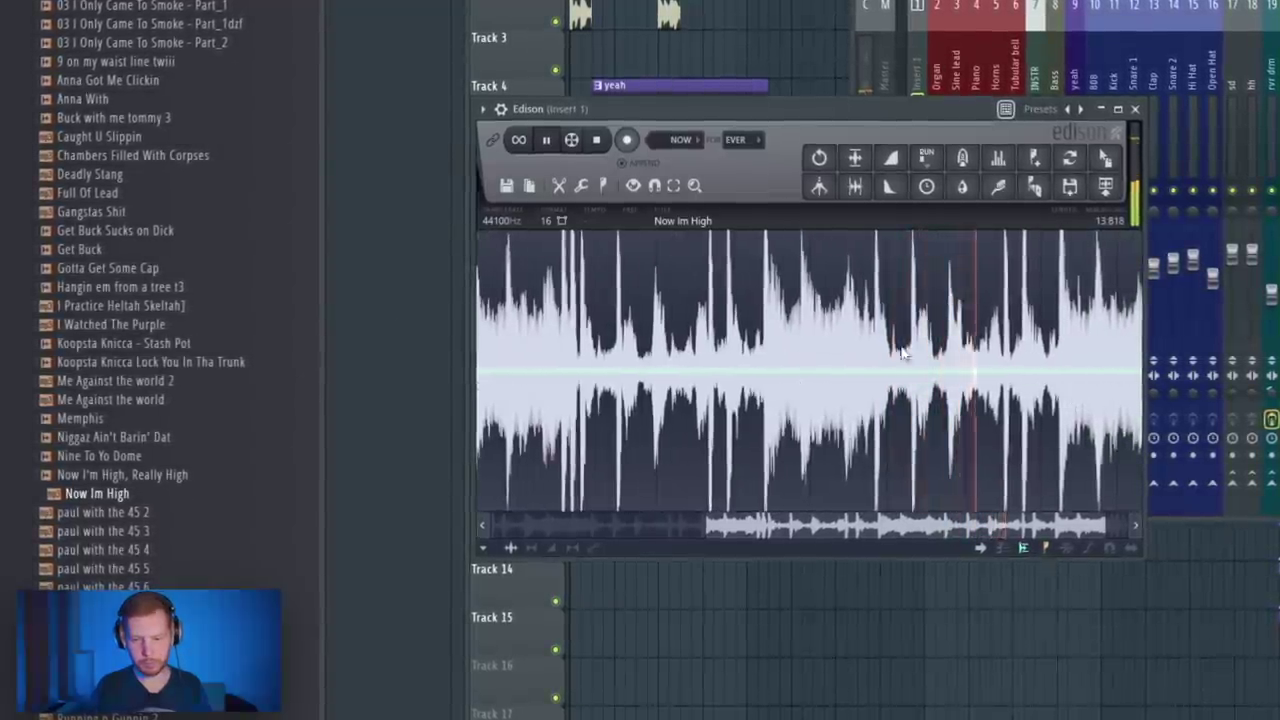
Step: Select and audition a phrase of Now Im High in Edison and place it at bar 5 of playlist Track 2
{"action": "left_click_drag", "start_coordinate": [881, 355], "coordinate": [1034, 360]}
{"action": "left_click", "coordinate": [519, 140]}
{"action": "scroll", "coordinate": [1000, 360], "scroll_direction": "up", "scroll_amount": 2}
{"action": "left_click_drag", "start_coordinate": [1110, 181], "coordinate": [752, 80]}
{"action": "scroll", "coordinate": [770, 4], "scroll_direction": "up", "scroll_amount": 5}
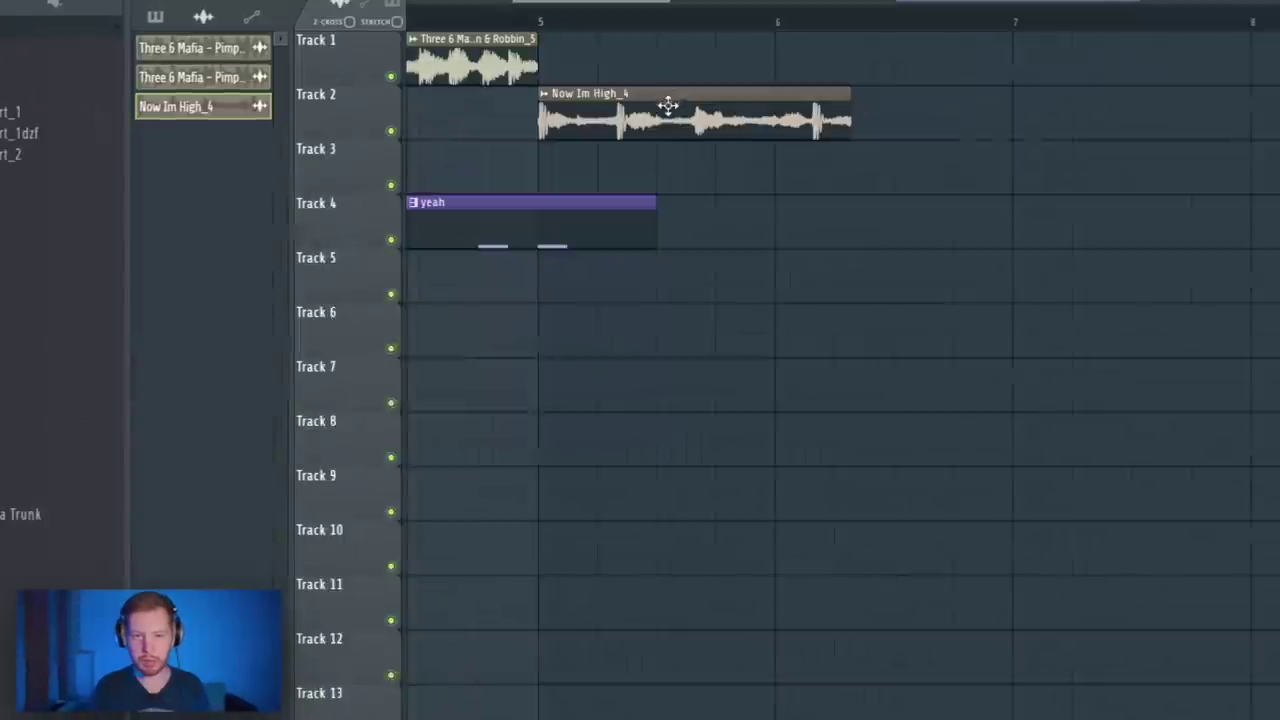
Step: Time-stretch the Now Im High clip to one bar, raise its pitch, and audition it
{"action": "double_click", "coordinate": [800, 4]}
{"action": "left_click_drag", "start_coordinate": [718, 366], "coordinate": [718, 358]}
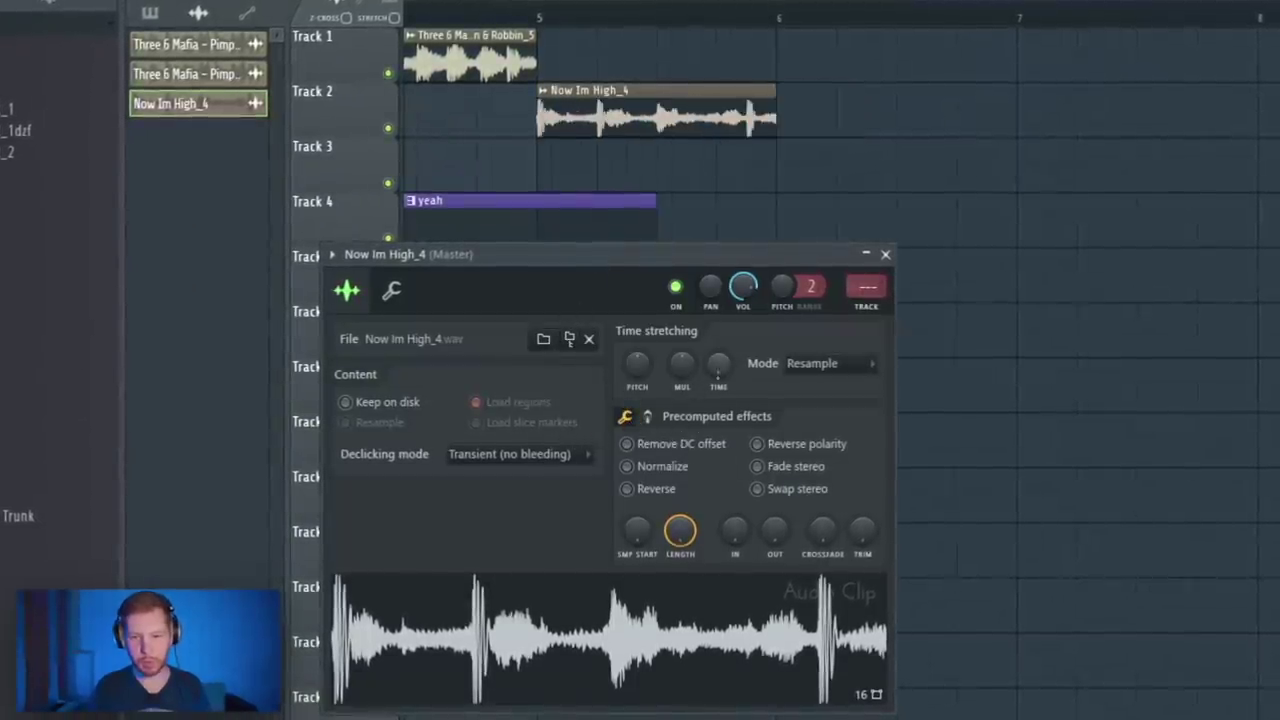
{"action": "left_click_drag", "start_coordinate": [637, 363], "coordinate": [637, 350]}
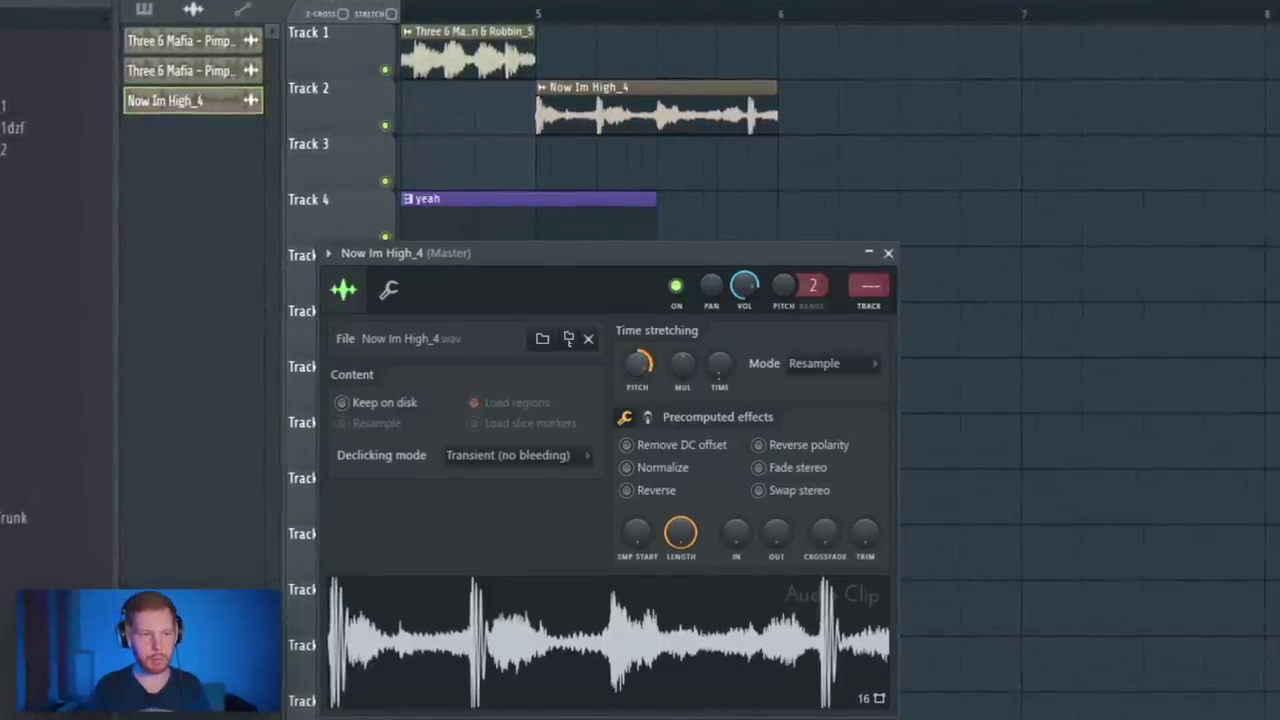
{"action": "key", "text": "space"}
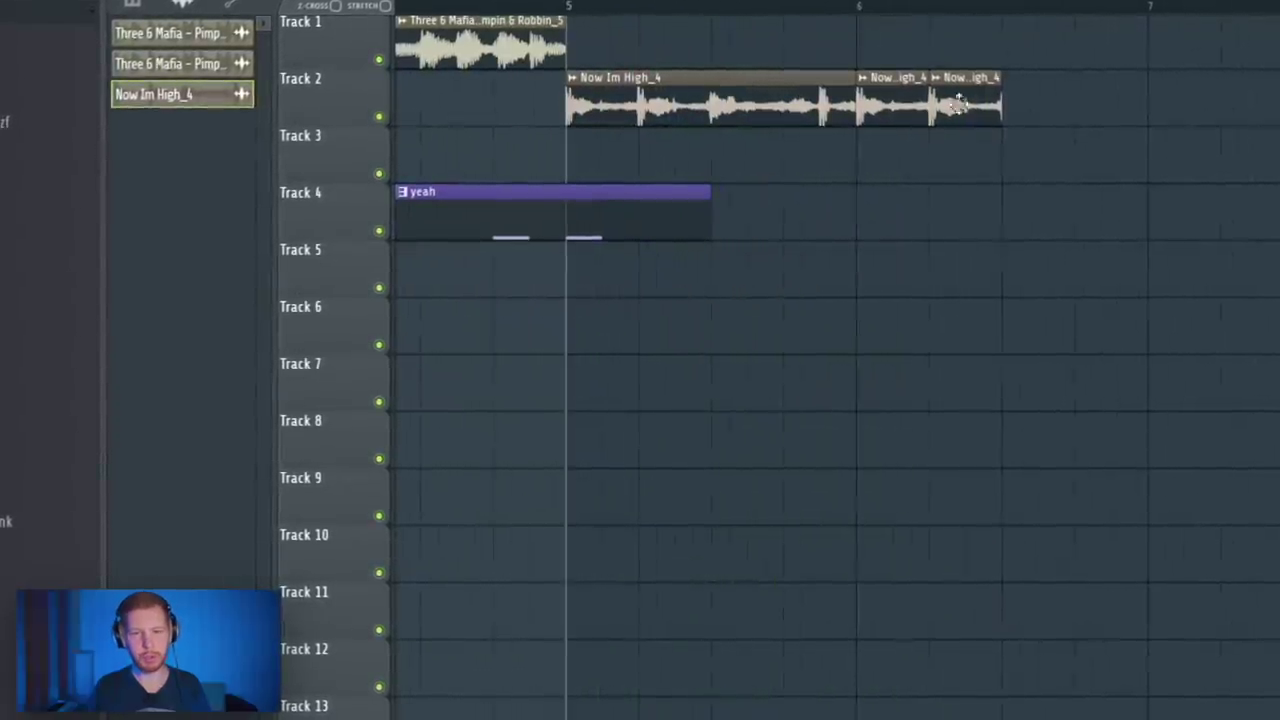
Step: Fill bar 6 on Track 2 with repeated quarter-bar Now Im High slices and duplicate the two-bar phrase at bar 7
{"action": "left_click_drag", "start_coordinate": [1004, 104], "coordinate": [1054, 106]}
{"action": "key", "text": "space"}
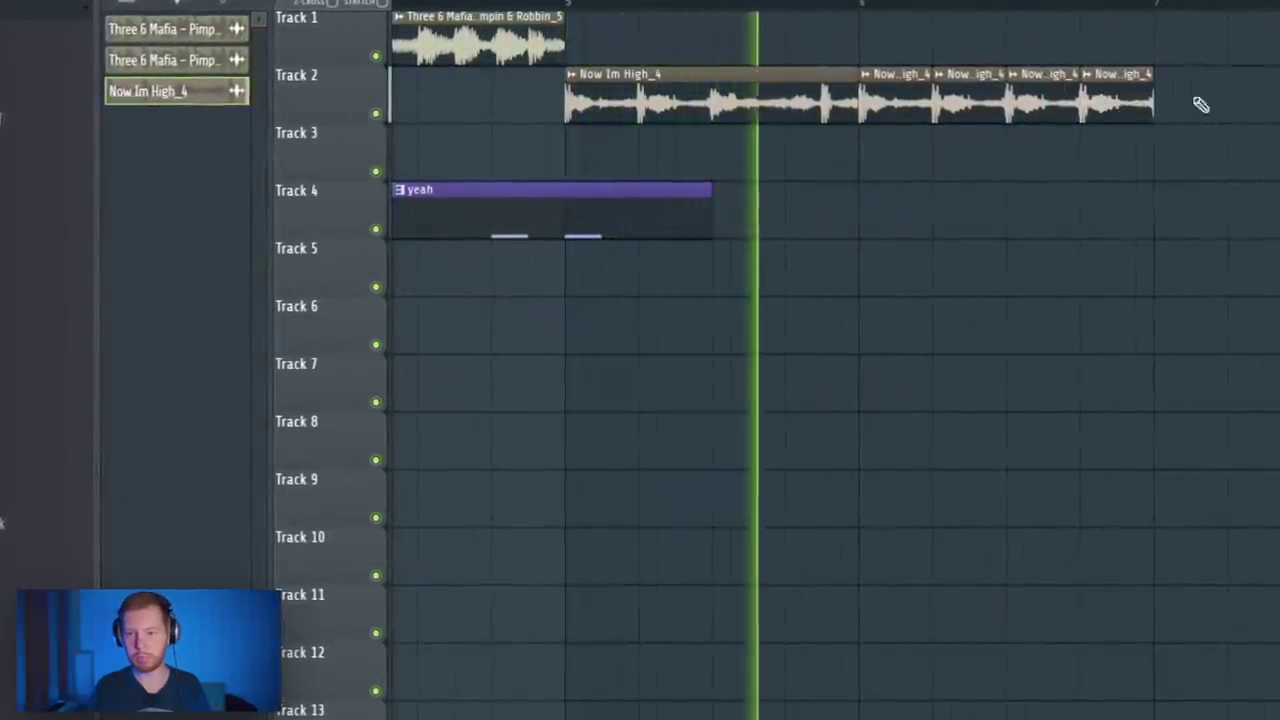
{"action": "left_click_drag", "start_coordinate": [1200, 106], "coordinate": [636, 103]}
{"action": "key", "text": "ctrl+b"}
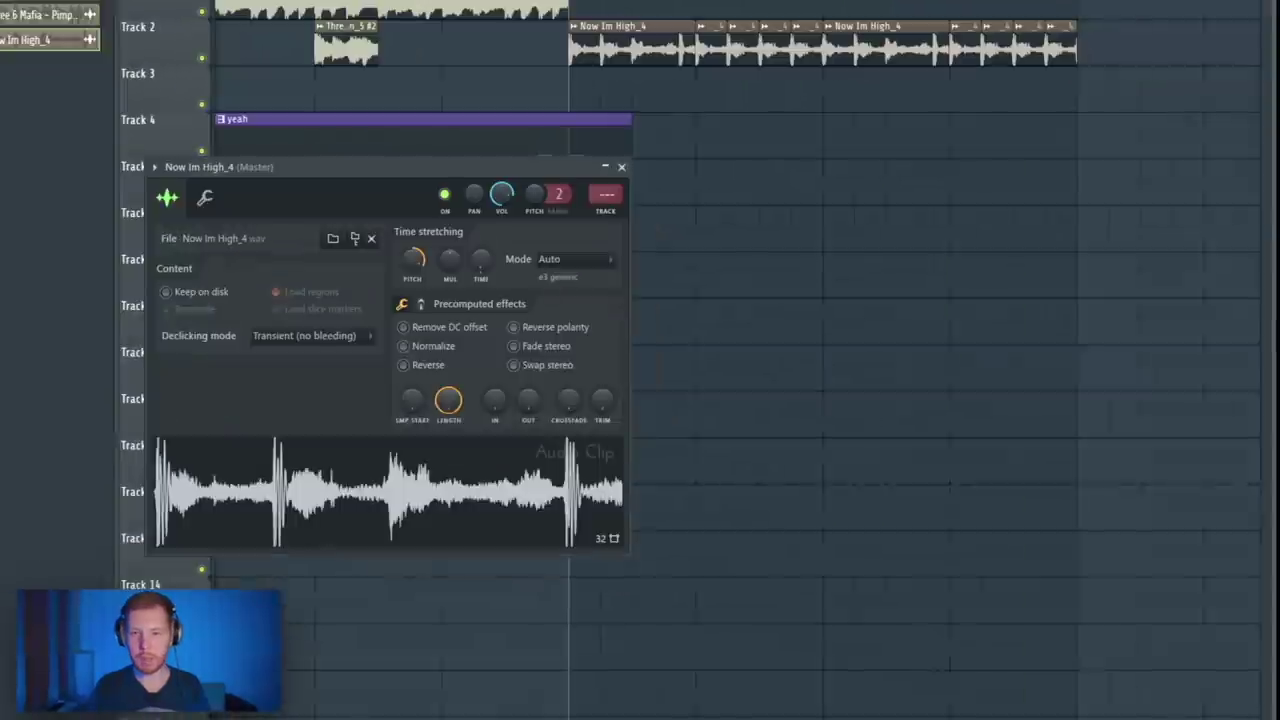
Step: Route the Now Im High clip to mixer insert 23 and rename that track a3
{"action": "key", "text": "F9"}
{"action": "left_click", "coordinate": [953, 106]}
{"action": "left_click", "coordinate": [970, 106]}
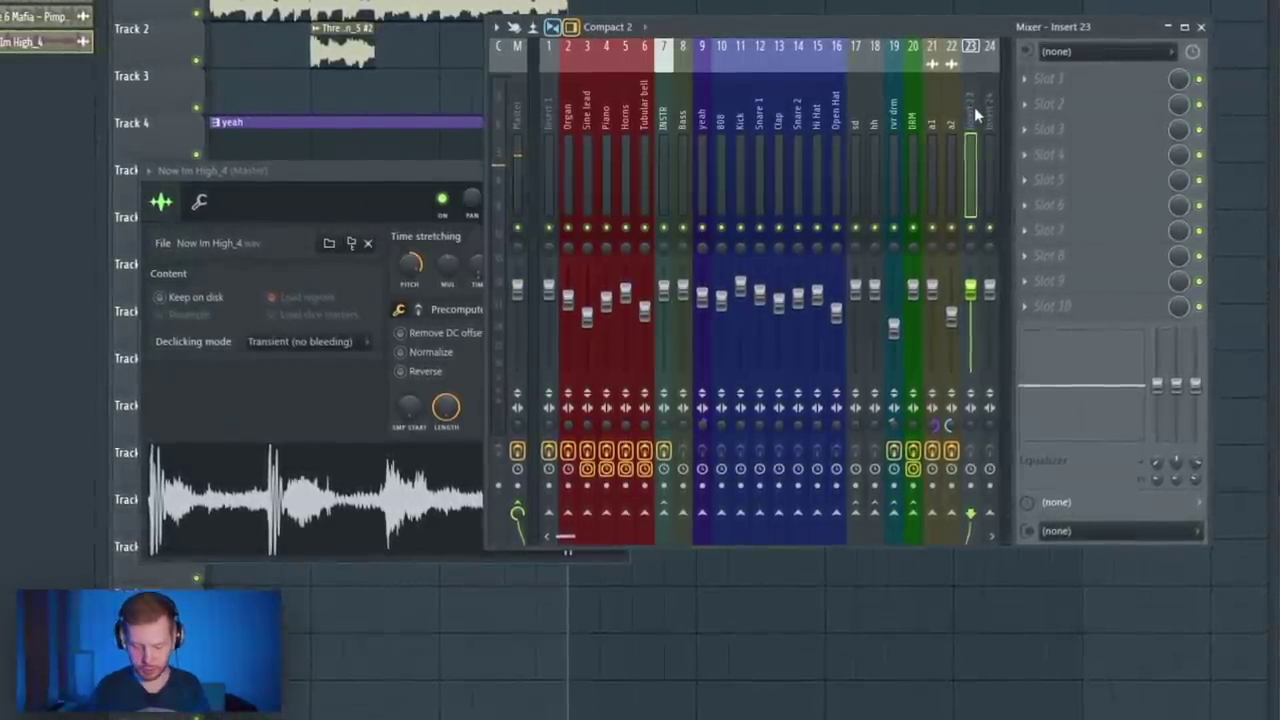
{"action": "key", "text": "ctrl+l"}
{"action": "double_click", "coordinate": [975, 107]}
{"action": "type", "text": "a3"}
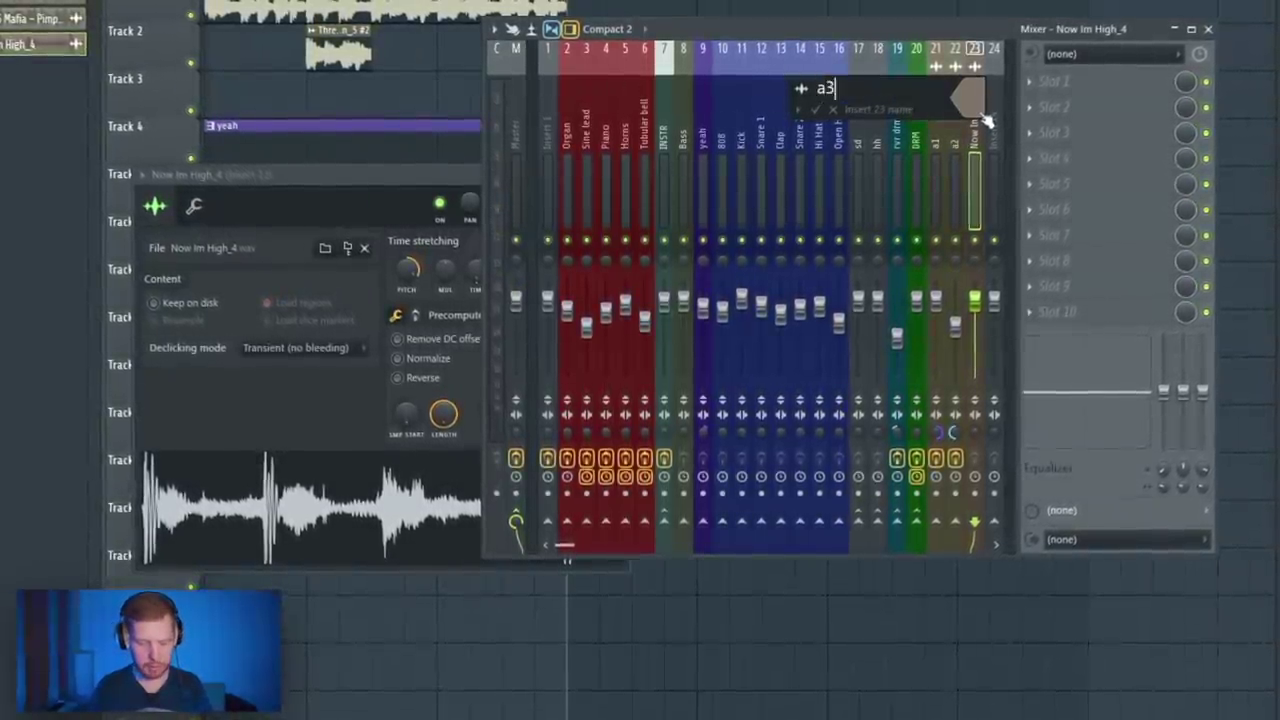
{"action": "key", "text": "Return"}
Step: In a3's FabFilter Pro-Q 3, add a 72 dB/oct high cut at about 8.4 kHz, a low cut, and 8 dB dips near 89 and 700 Hz
{"action": "left_click", "coordinate": [565, 275]}
{"action": "left_click_drag", "start_coordinate": [337, 43], "coordinate": [498, 90]}
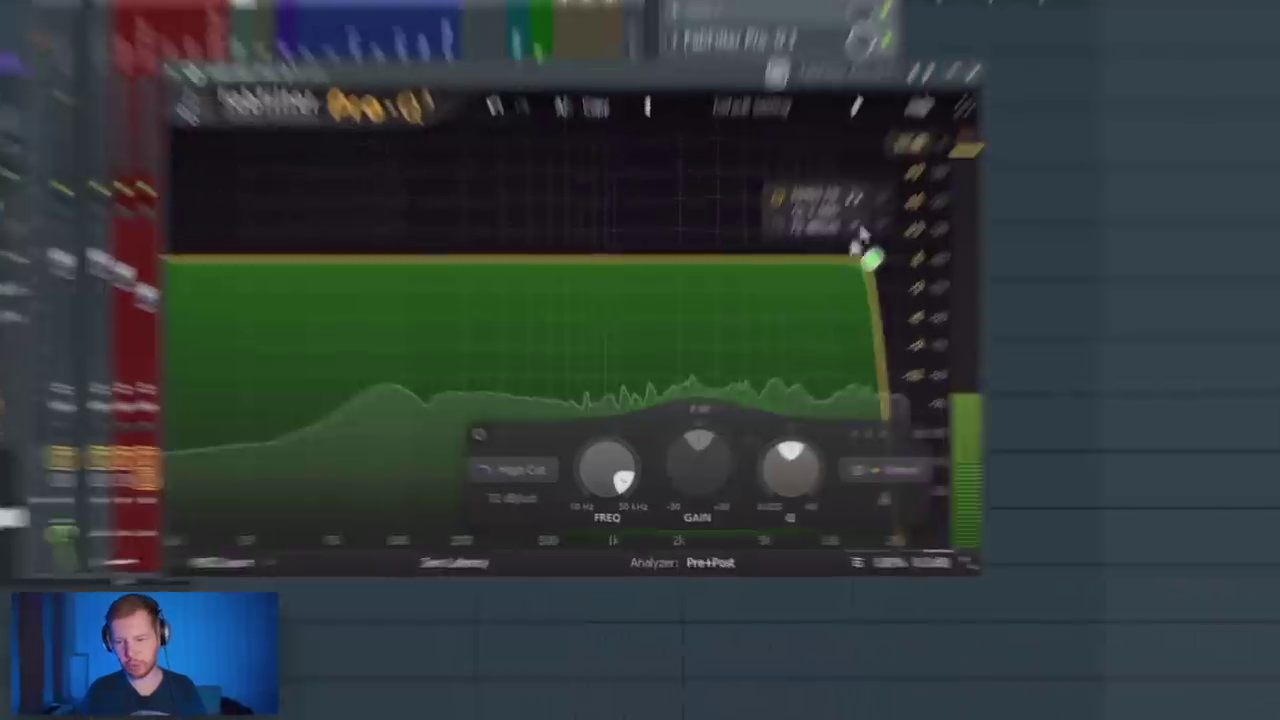
{"action": "left_click_drag", "start_coordinate": [863, 190], "coordinate": [800, 207]}
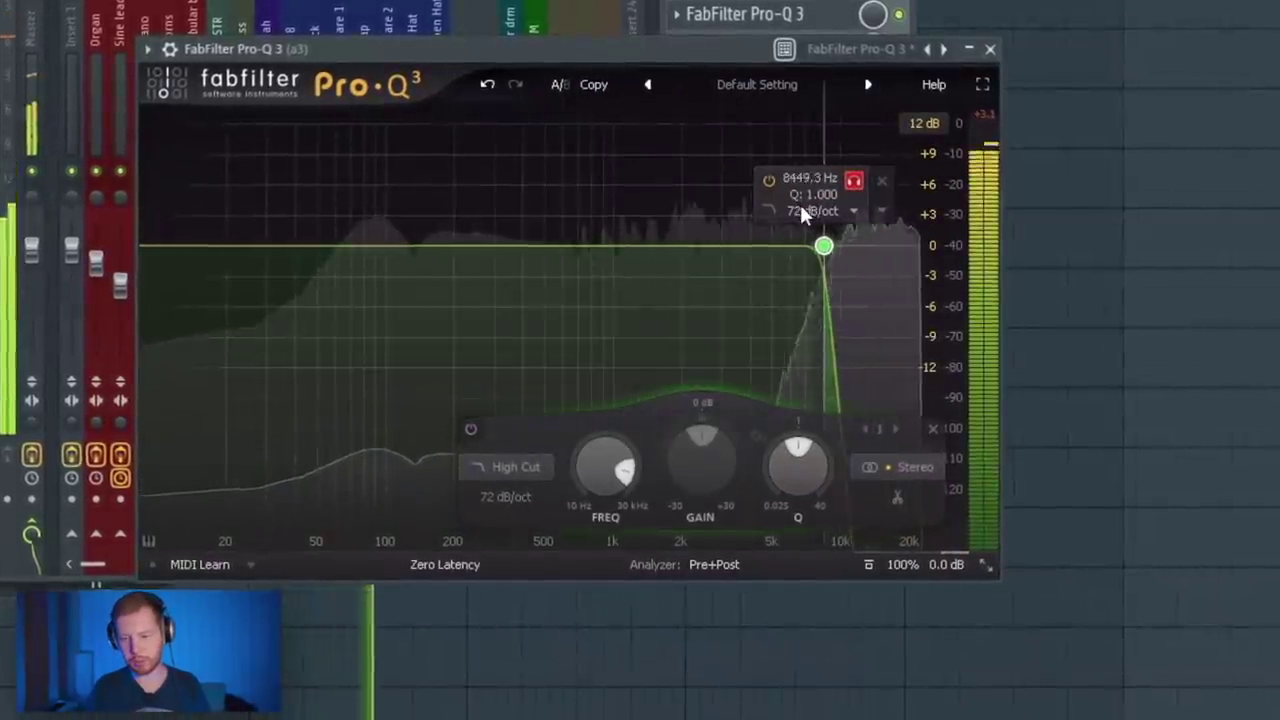
{"action": "left_click_drag", "start_coordinate": [372, 246], "coordinate": [373, 331]}
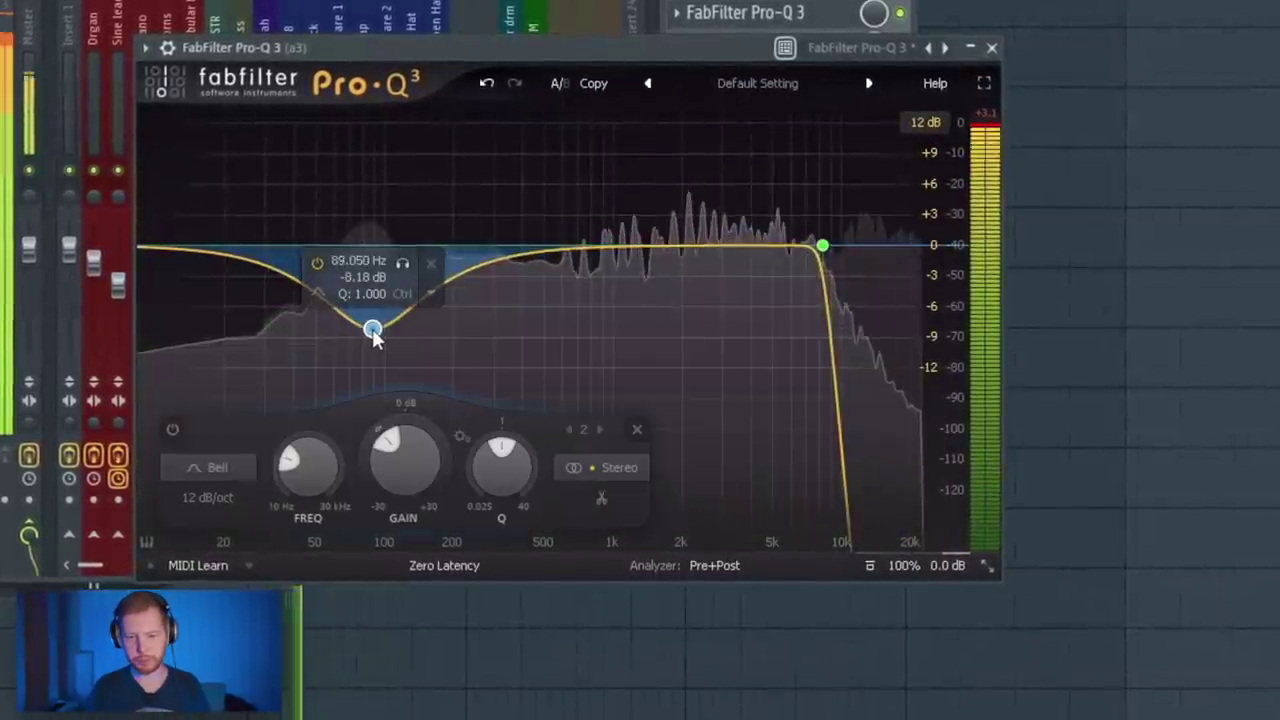
{"action": "left_click_drag", "start_coordinate": [139, 248], "coordinate": [240, 251]}
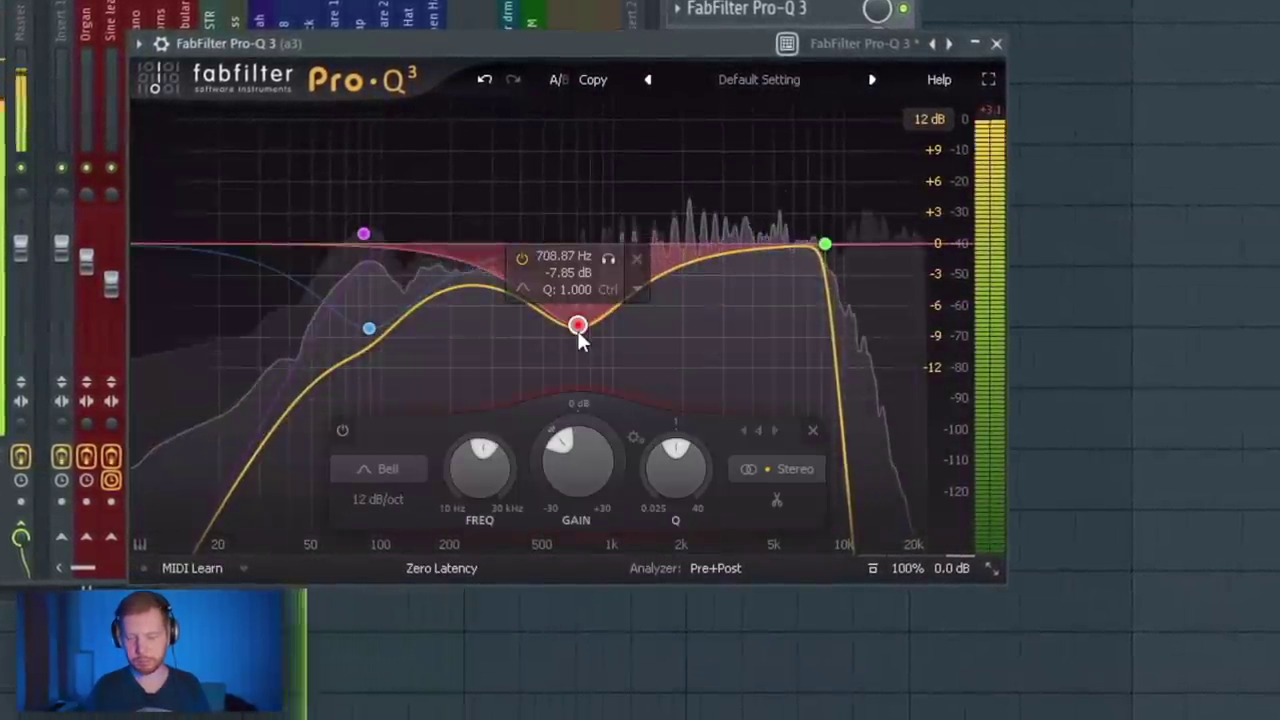
{"action": "left_click_drag", "start_coordinate": [577, 330], "coordinate": [560, 322]}
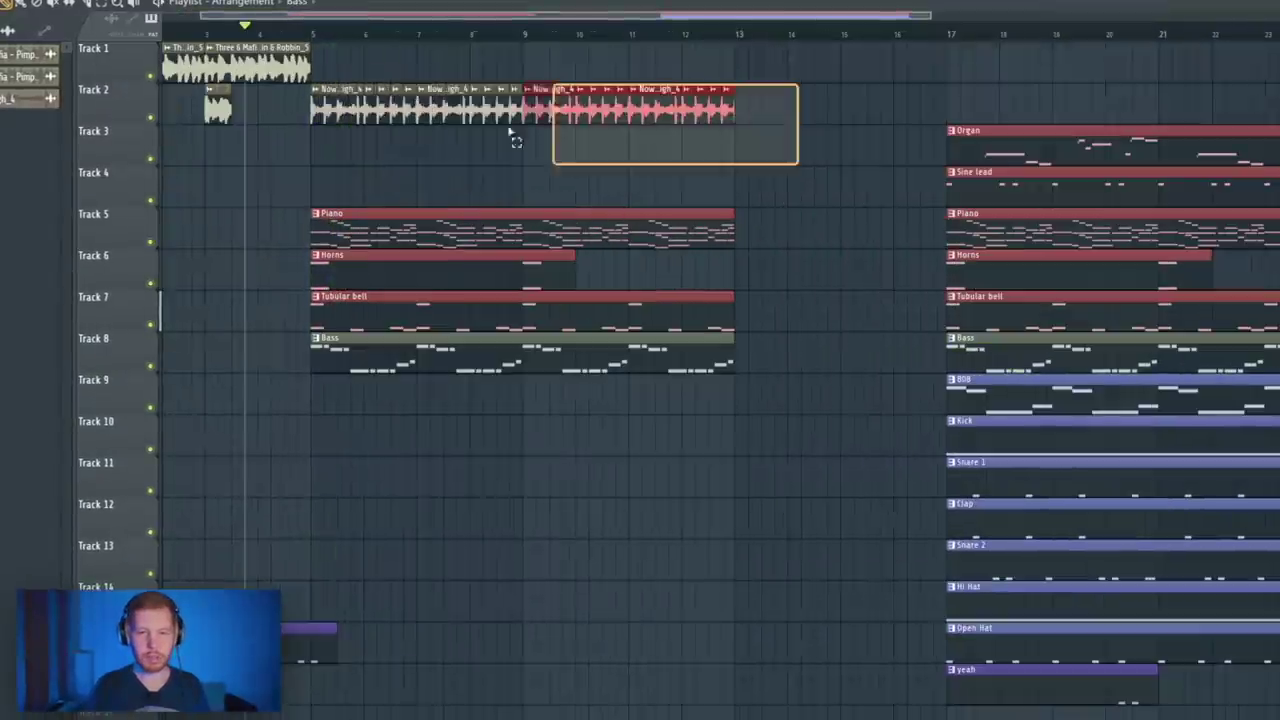
Step: Select all Now Im High clips on Track 2 from bar 5 to bar 13 and play the arrangement
{"action": "left_click_drag", "start_coordinate": [510, 132], "coordinate": [338, 150]}
{"action": "scroll", "coordinate": [391, 311], "scroll_direction": "up", "scroll_amount": 2}
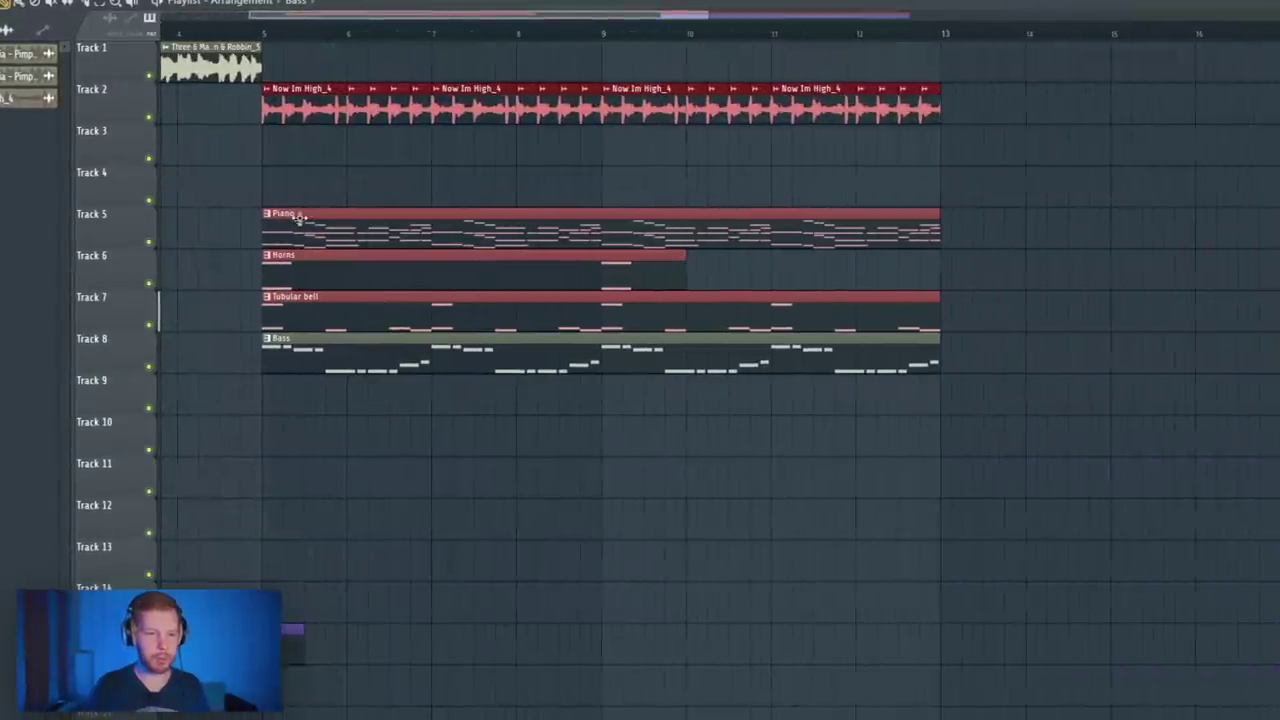
{"action": "left_click_drag", "start_coordinate": [265, 383], "coordinate": [657, 440]}
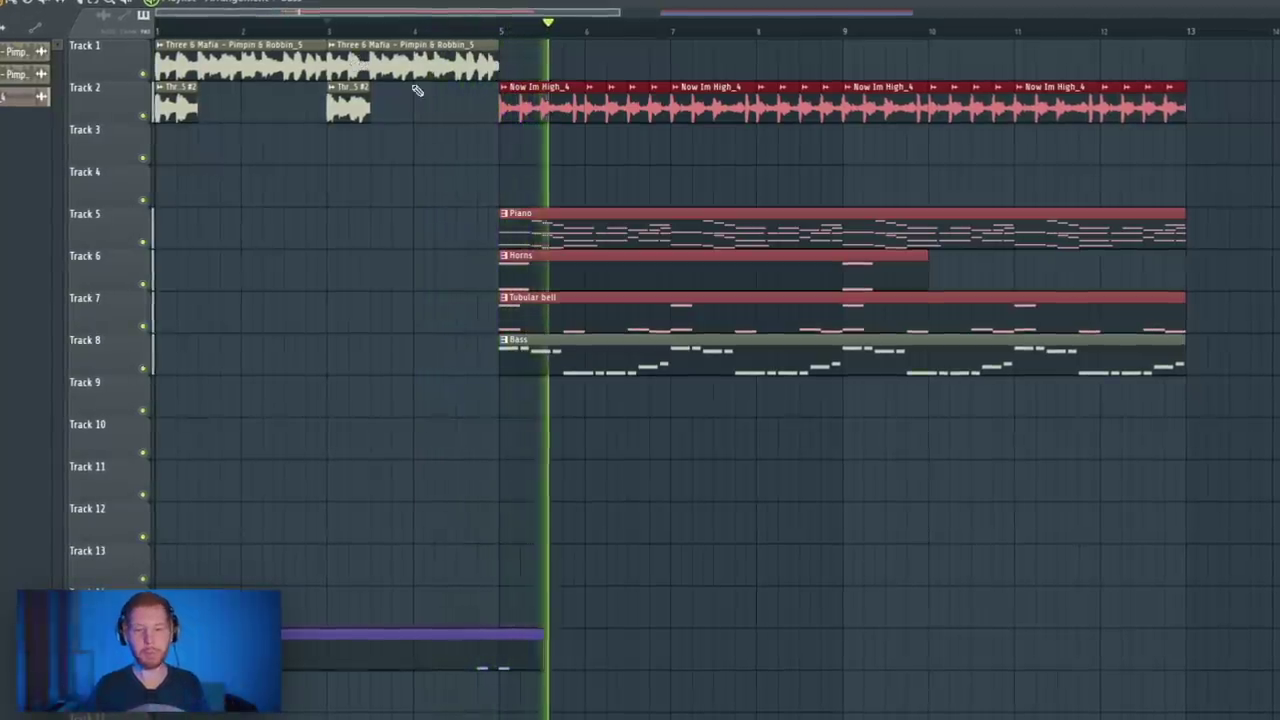
Step: Select the full clip block at bar 17, from Organ to yeah, and place a copy of it starting at bar 13
{"action": "scroll", "coordinate": [466, 140], "scroll_direction": "down", "scroll_amount": 2}
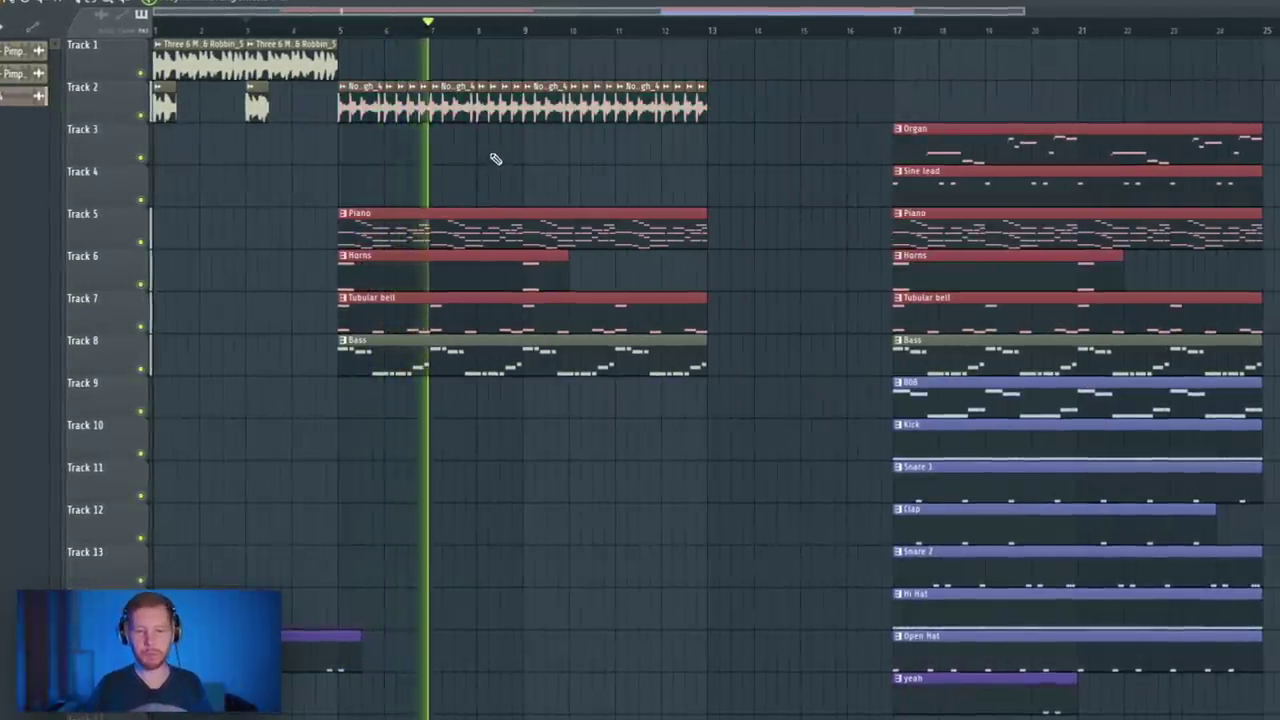
{"action": "left_click_drag", "start_coordinate": [907, 80], "coordinate": [744, 683]}
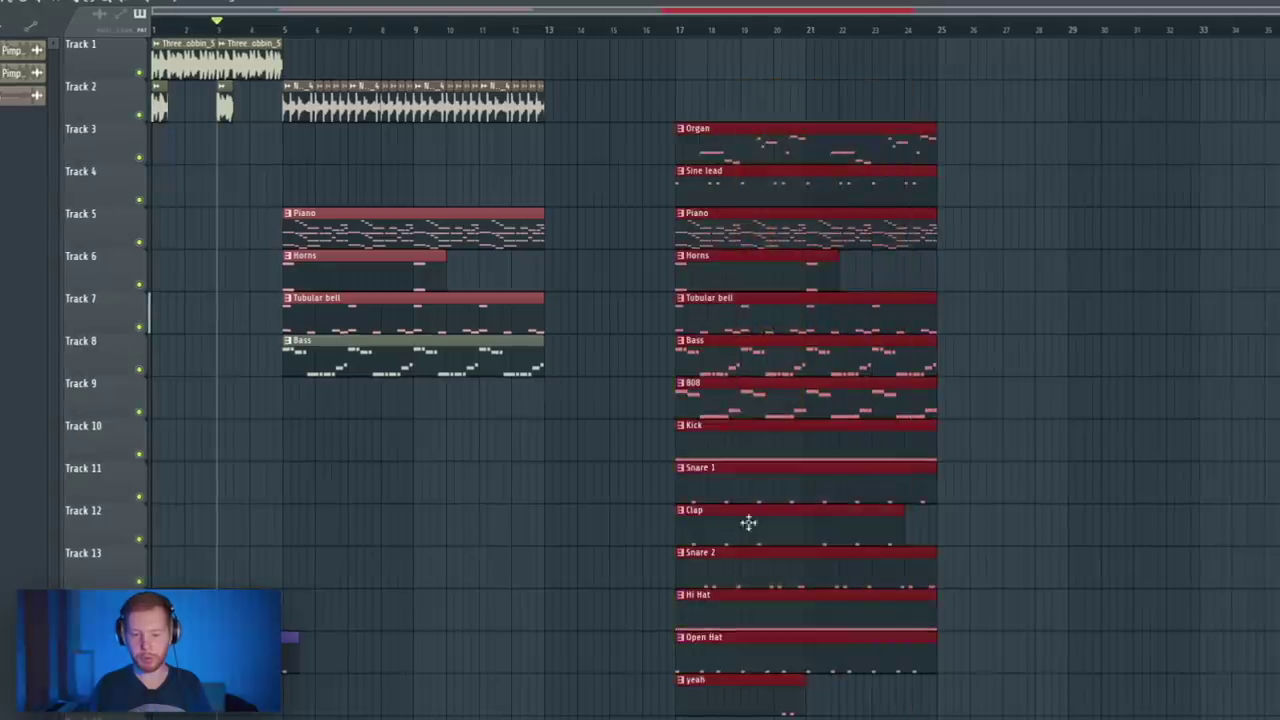
{"action": "left_click_drag", "start_coordinate": [740, 412], "coordinate": [600, 477]}
{"action": "scroll", "coordinate": [791, 451], "scroll_direction": "down", "scroll_amount": 3}
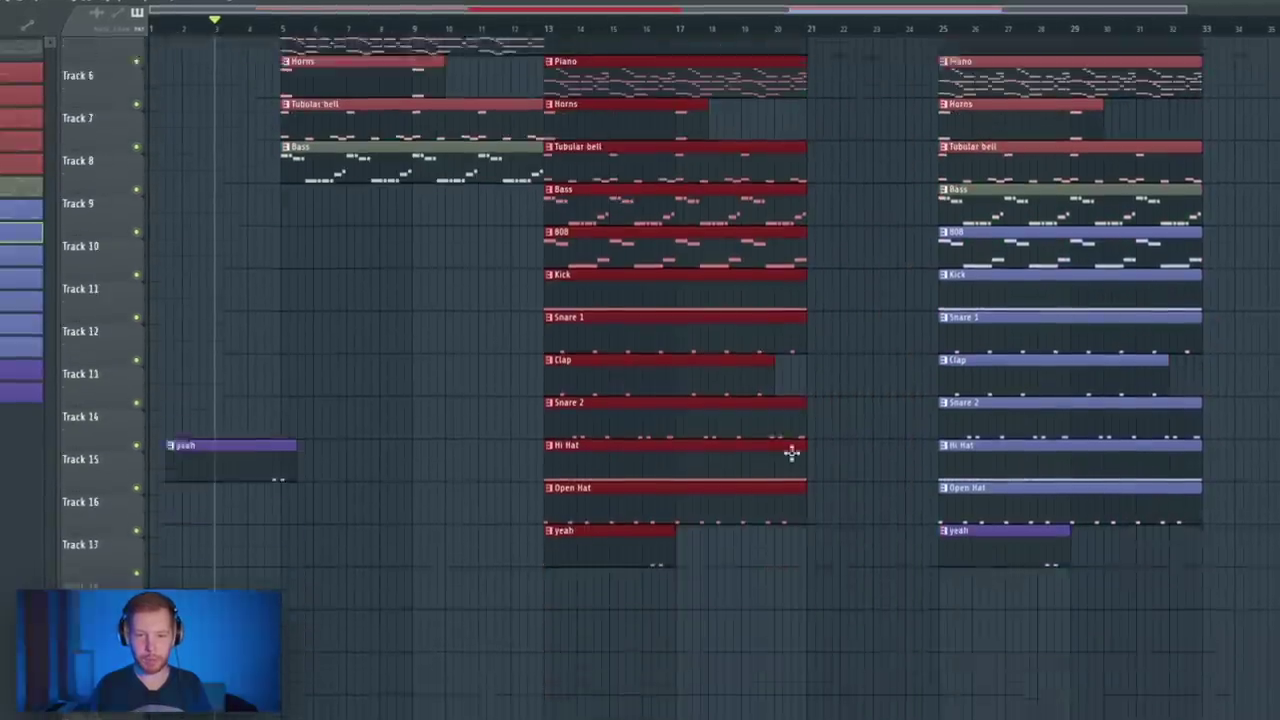
Step: Thin the bar 13 block by removing its Organ, Bass, Open Hat and yeah clips, and cut its remaining clips off at bar 20
{"action": "key", "text": "ctrl+d"}
{"action": "right_click", "coordinate": [636, 488]}
{"action": "right_click", "coordinate": [605, 522]}
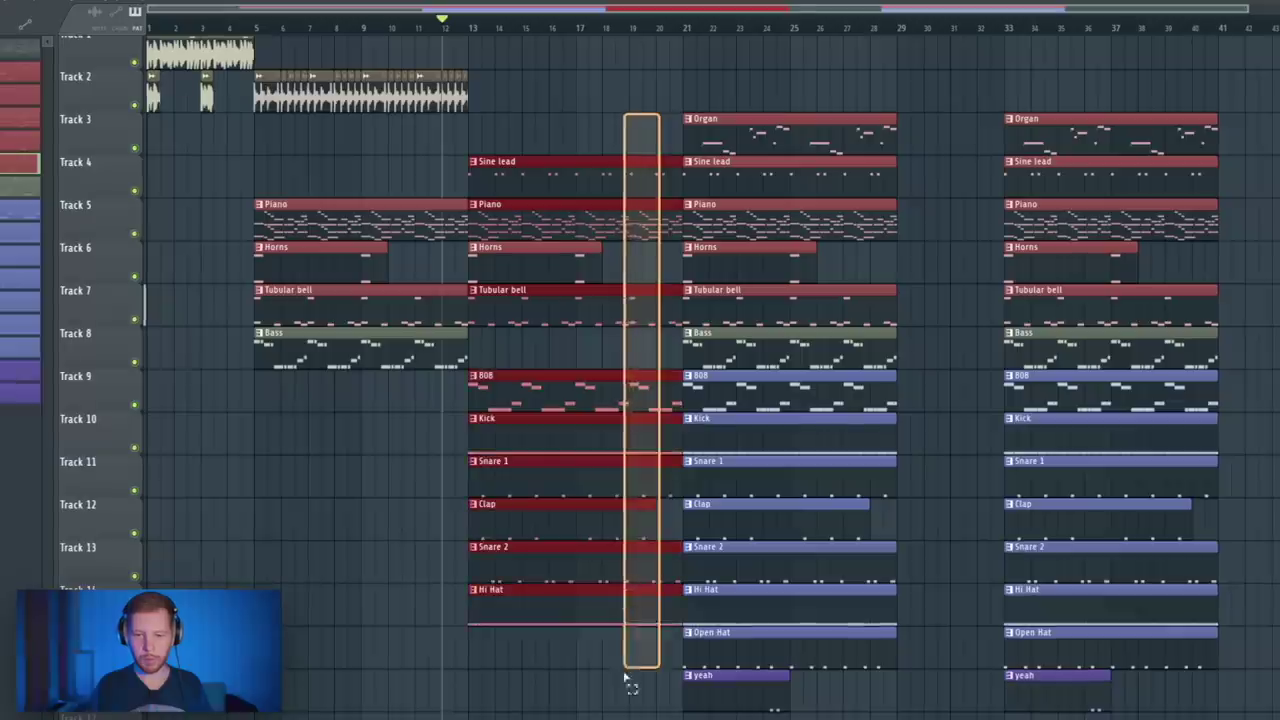
{"action": "left_click_drag", "start_coordinate": [629, 682], "coordinate": [632, 686]}
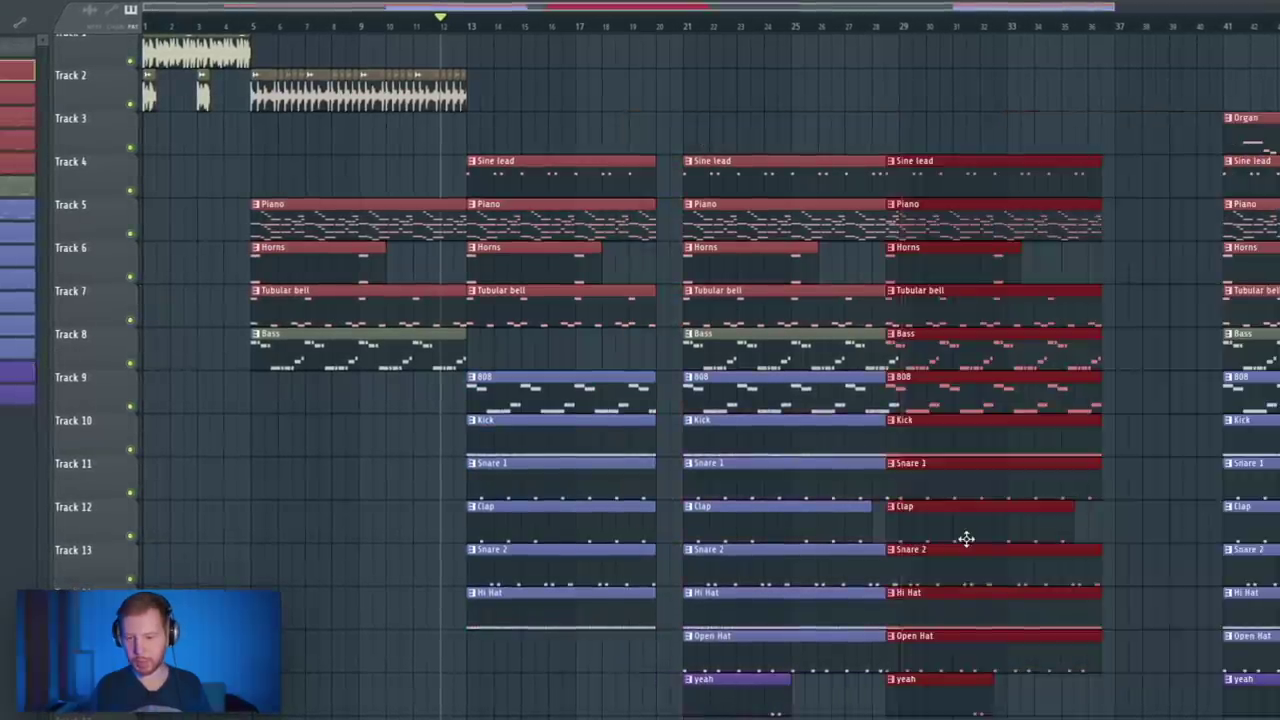
Step: Repeat the bar 21 block at bar 29, and reduce the bar 37 copy to Sine lead, Piano, Horns, Tubular bell, Bass and Hi Hat
{"action": "right_click", "coordinate": [975, 625]}
{"action": "left_click_drag", "start_coordinate": [1180, 371], "coordinate": [823, 380]}
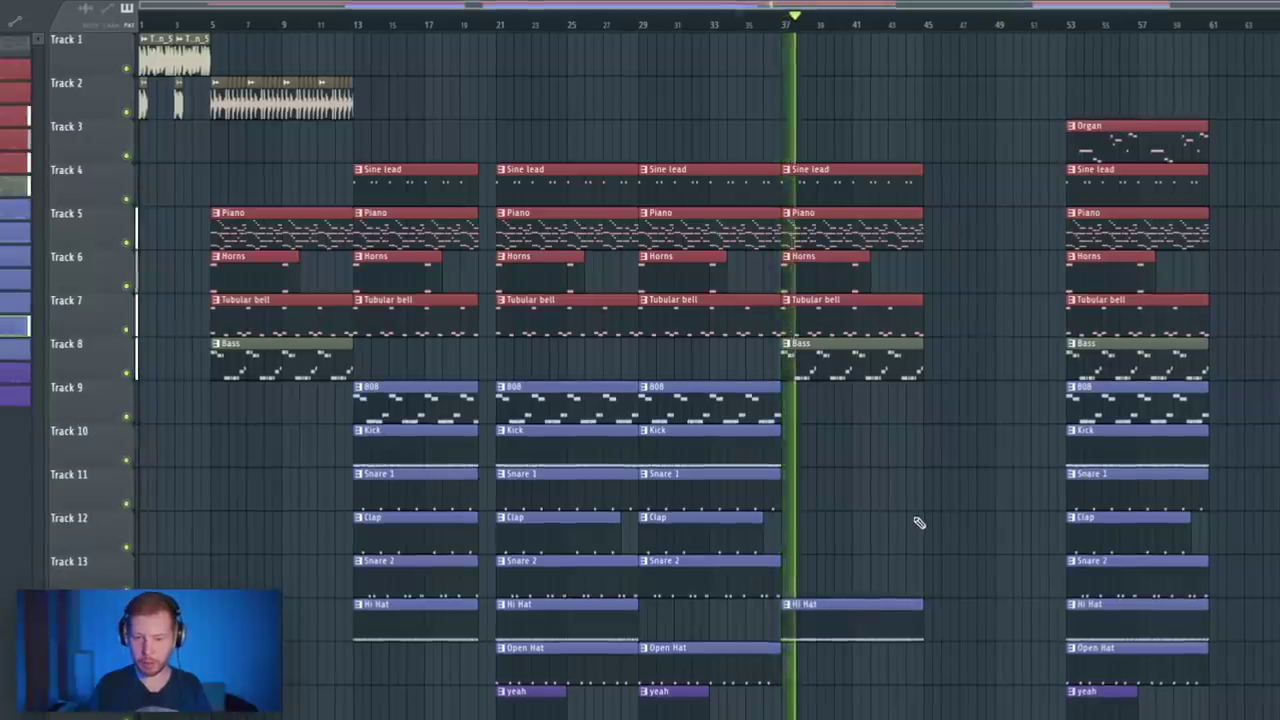
Step: Select the full clip block at bar 53 and move it to bar 45, directly behind the bar 37 section
{"action": "left_click_drag", "start_coordinate": [918, 522], "coordinate": [856, 512]}
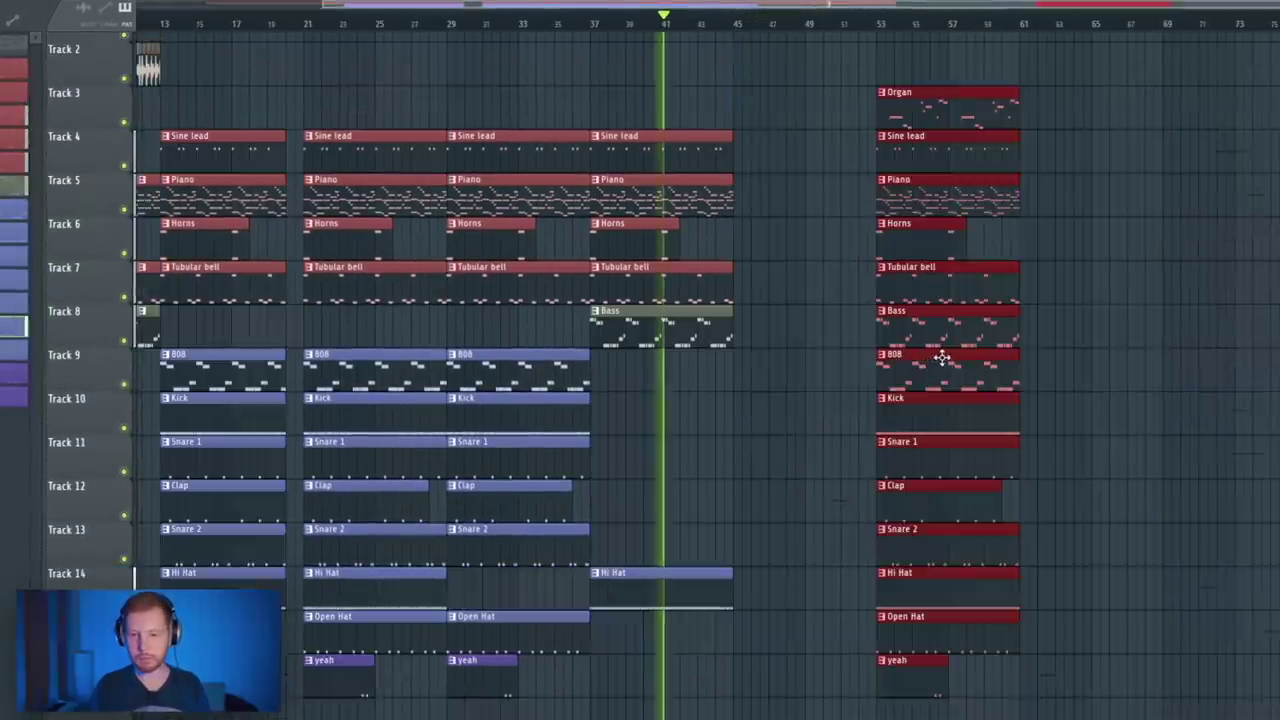
{"action": "left_click_drag", "start_coordinate": [929, 357], "coordinate": [777, 363]}
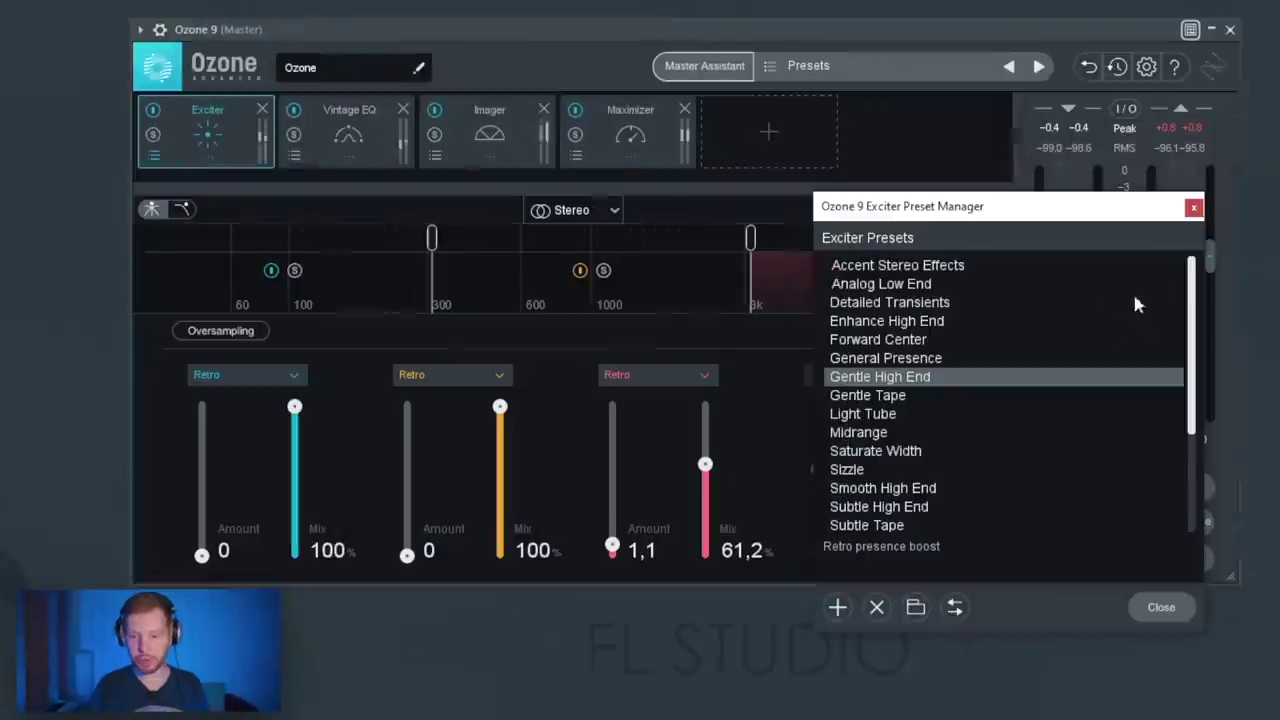
Step: In the master's Ozone 9, close the Exciter presets, set the third band's mix to 47.7%, and open the Imager module
{"action": "left_click", "coordinate": [1161, 607]}
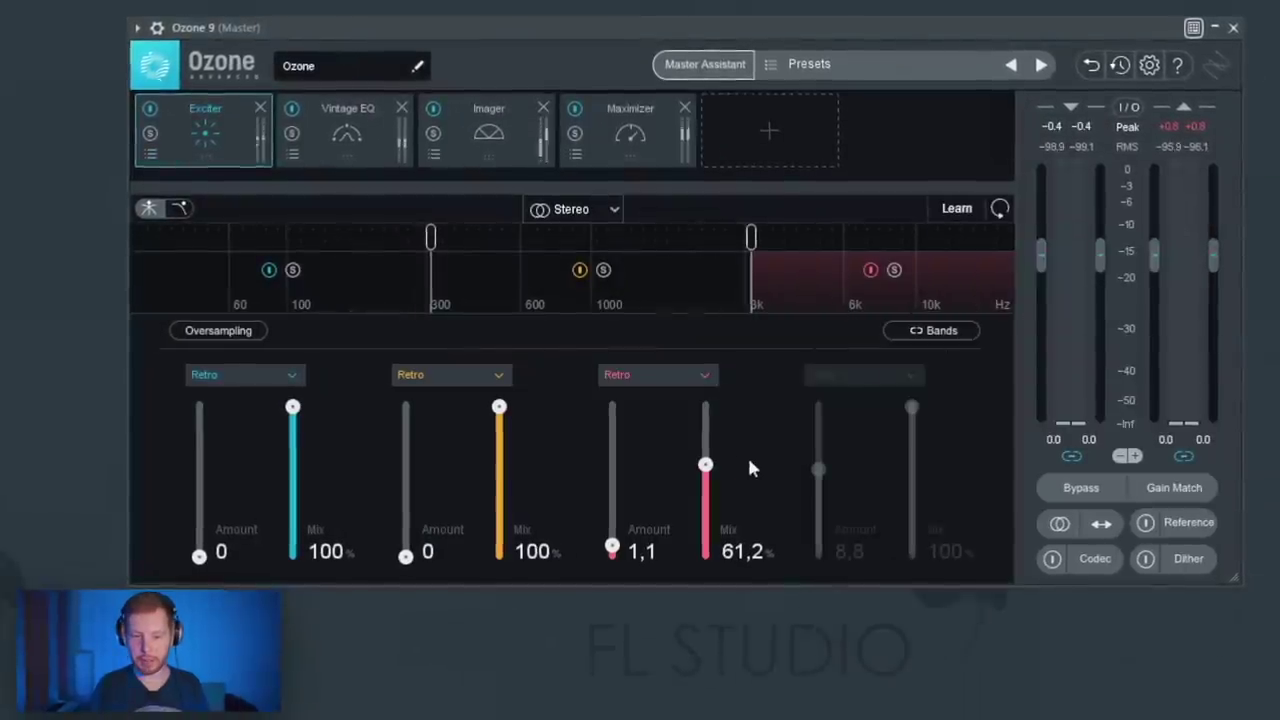
{"action": "left_click_drag", "start_coordinate": [706, 466], "coordinate": [714, 490]}
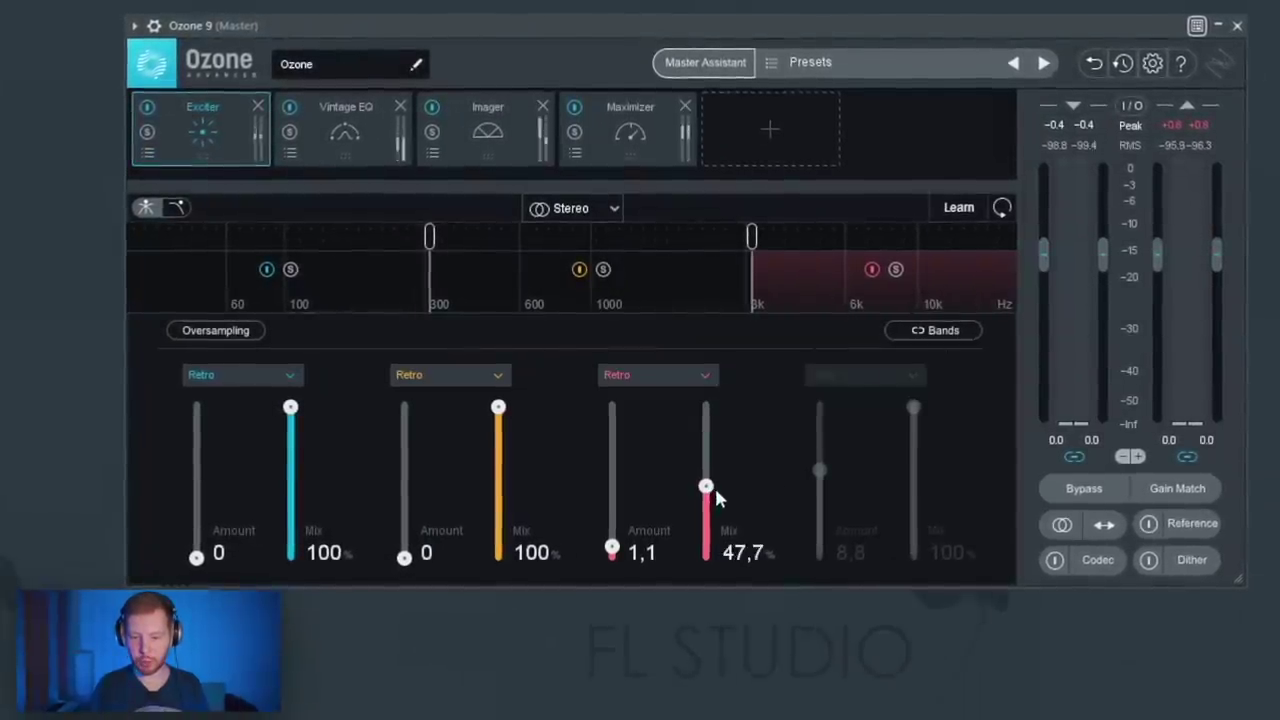
{"action": "left_click", "coordinate": [342, 133]}
{"action": "left_click", "coordinate": [480, 138]}
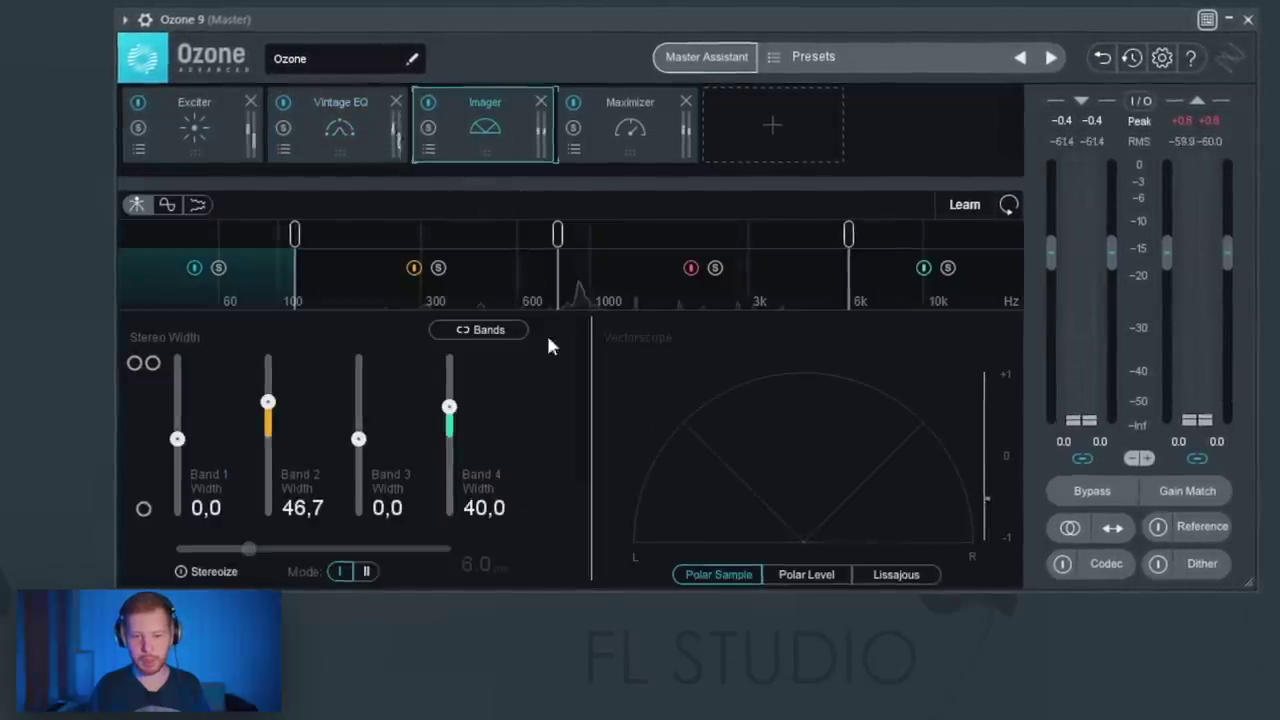